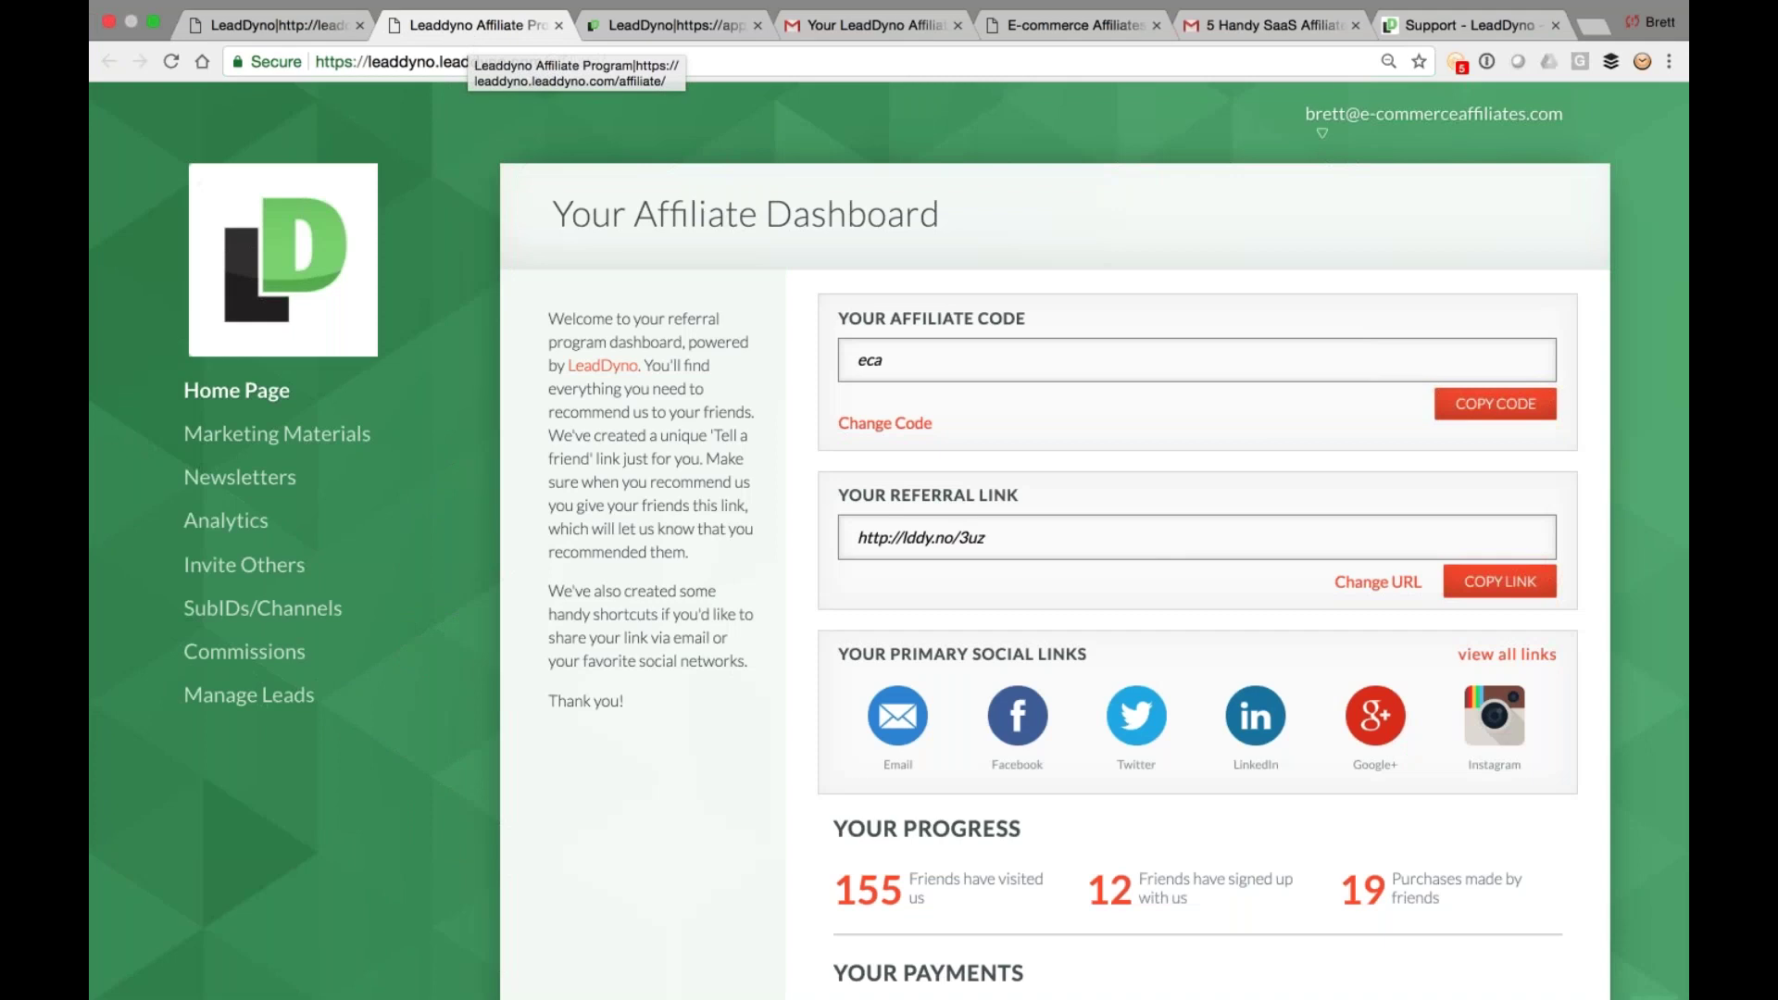
Open the Facebook and Twitter share pages from the affiliate dashboard's primary social links to view the prefilled posts
scroll(889, 543, "down", 1)
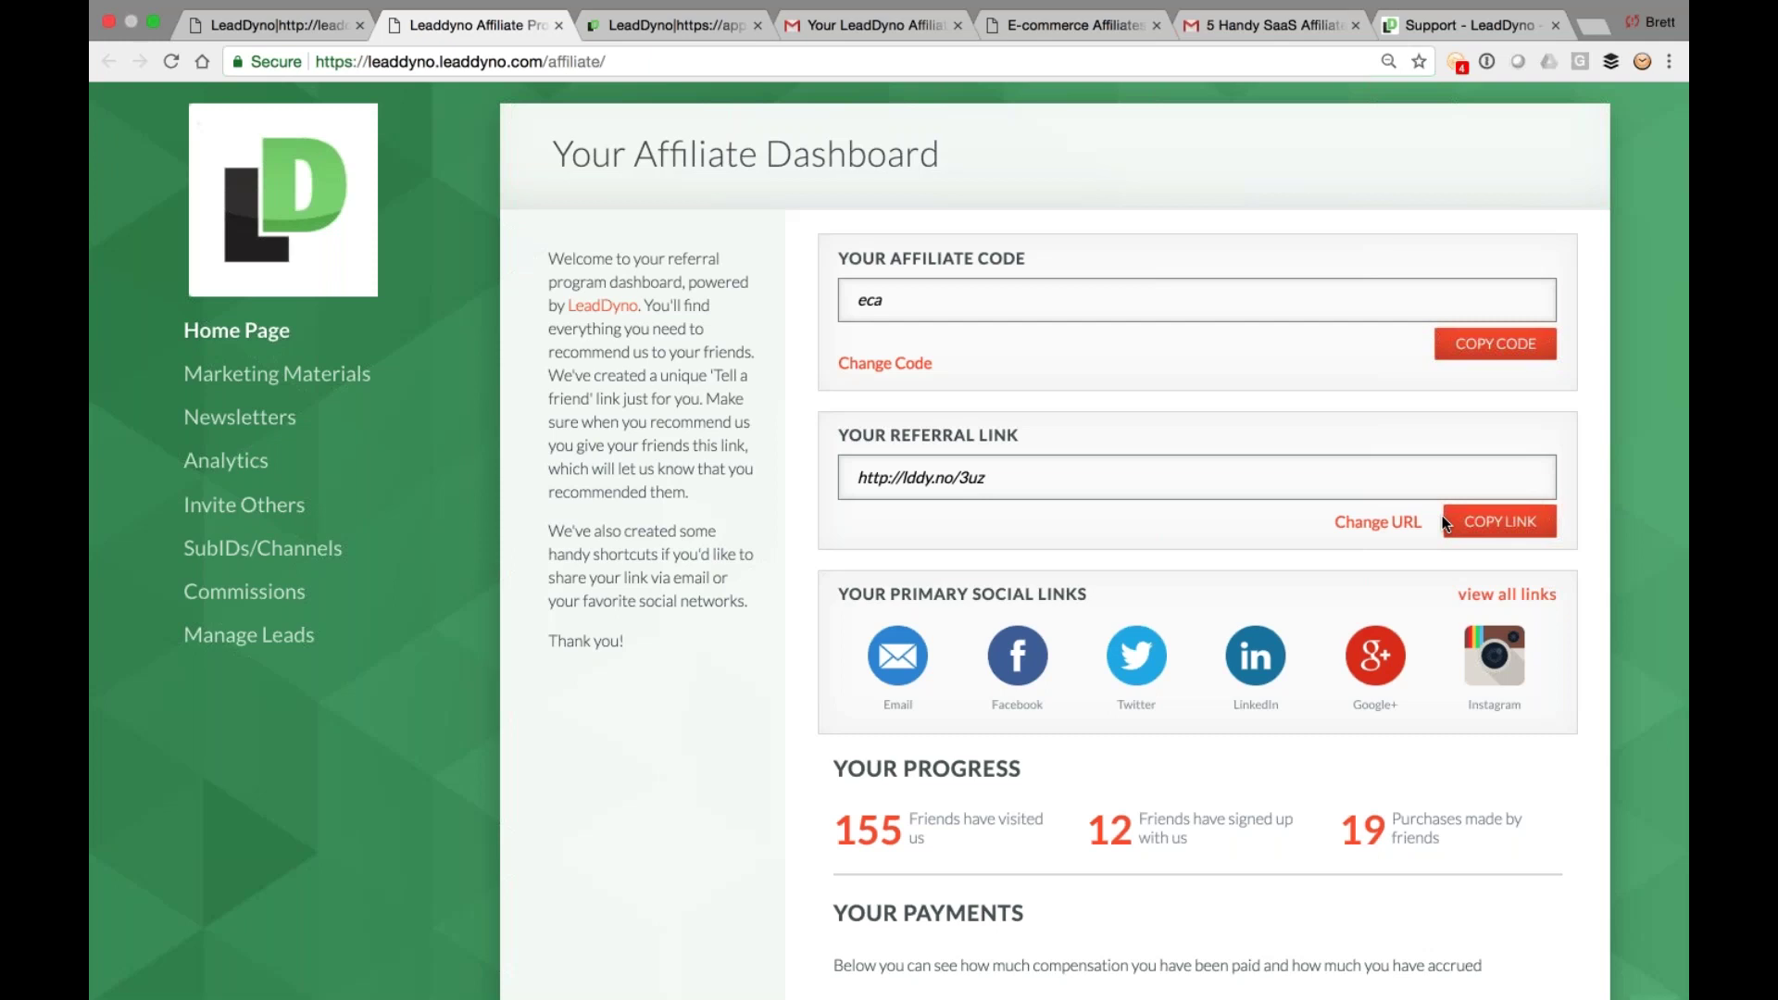
left_click(1017, 655)
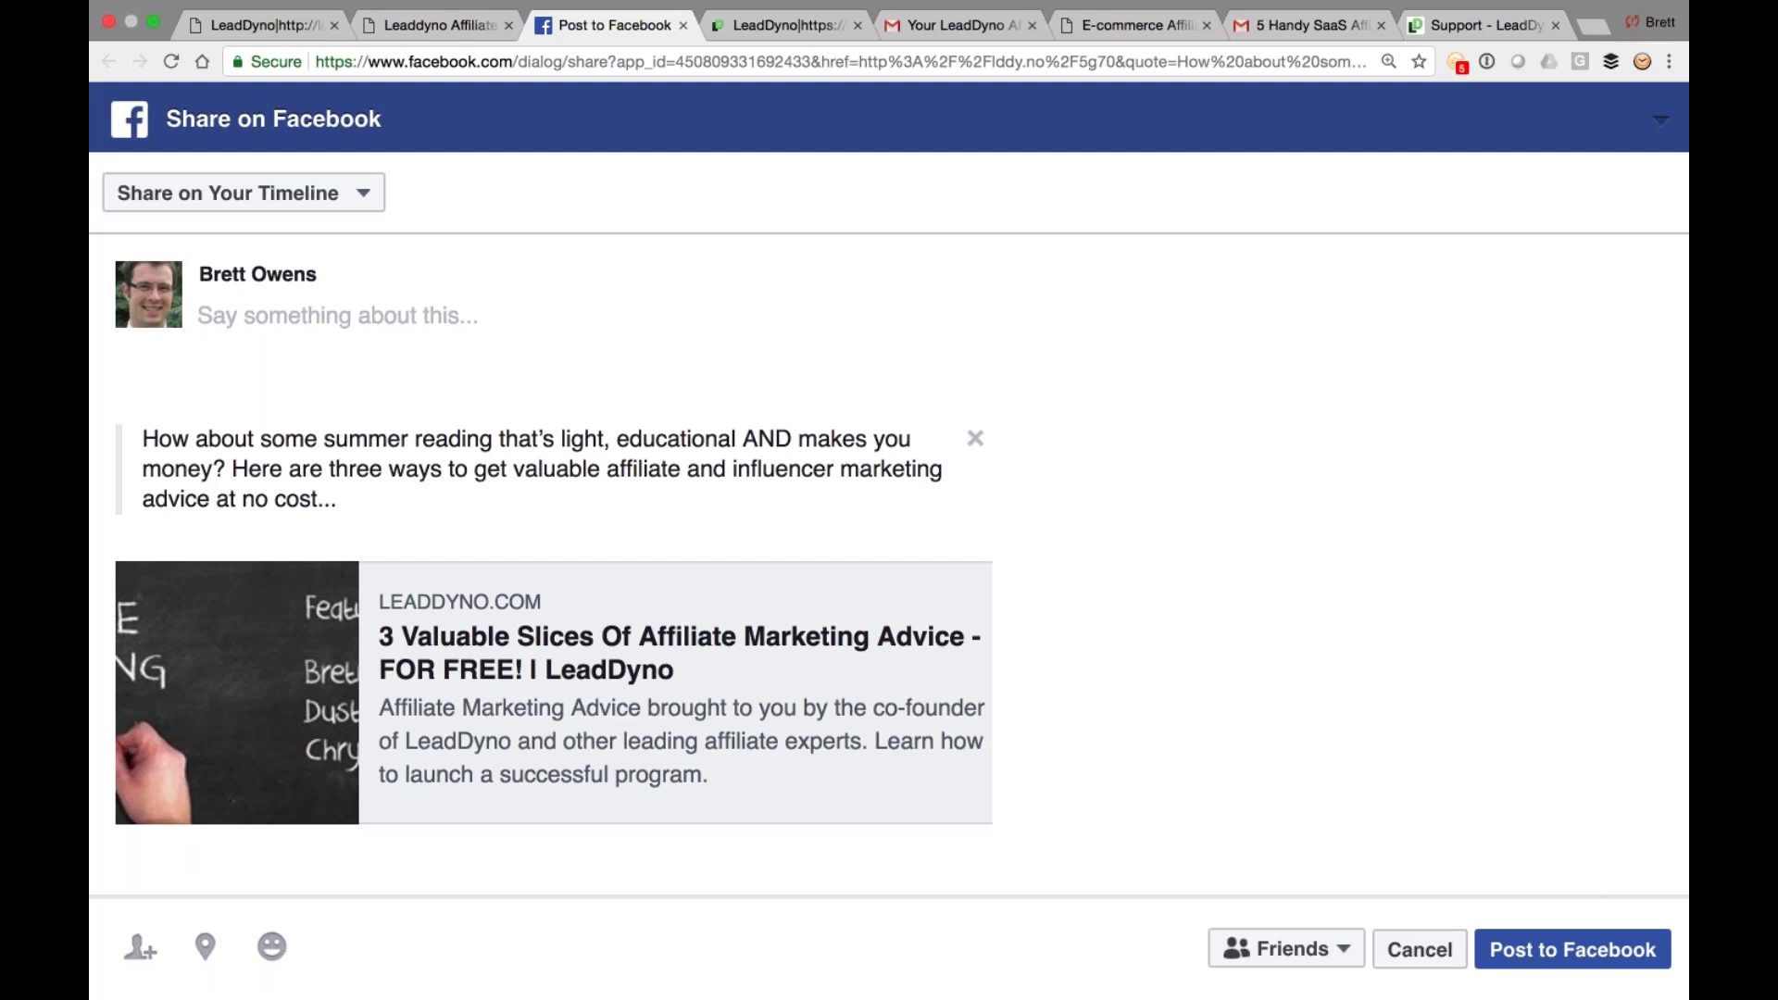
left_click(437, 25)
left_click(1135, 655)
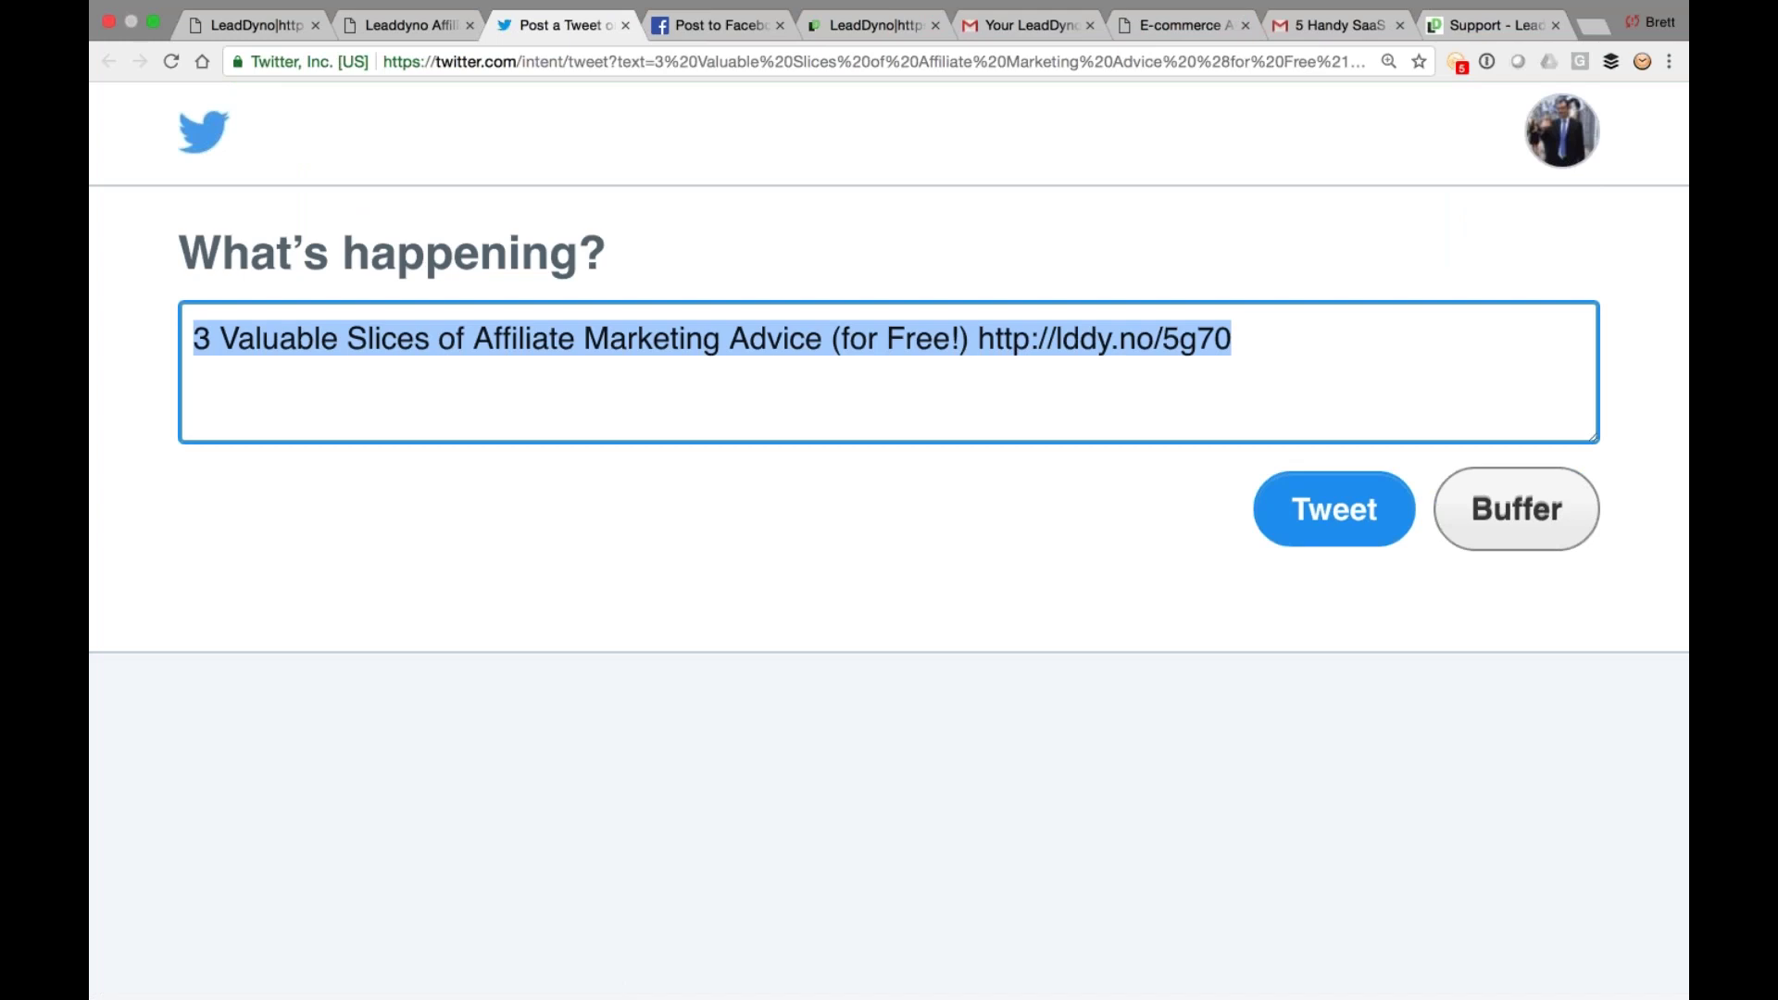
left_click(1009, 361)
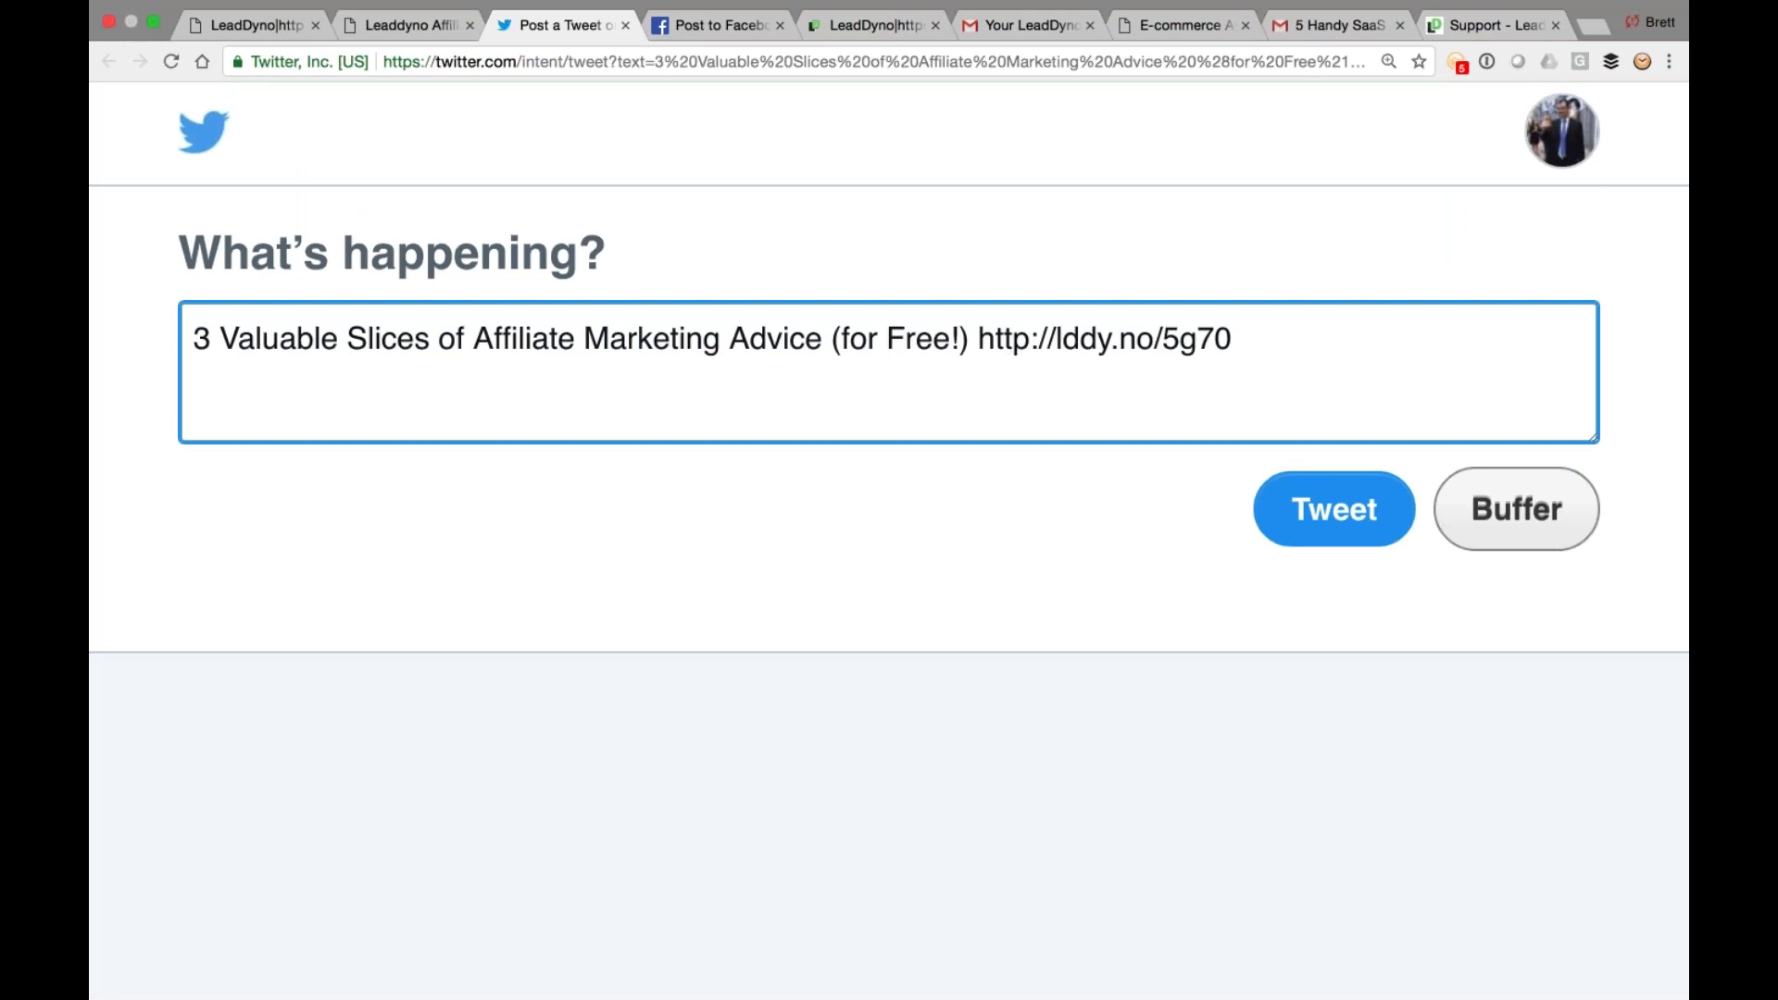
Return to the affiliate dashboard's Marketing Materials and show the raw HTML of the "300x250 #5 Easy Affiliate System" banner
left_click(408, 25)
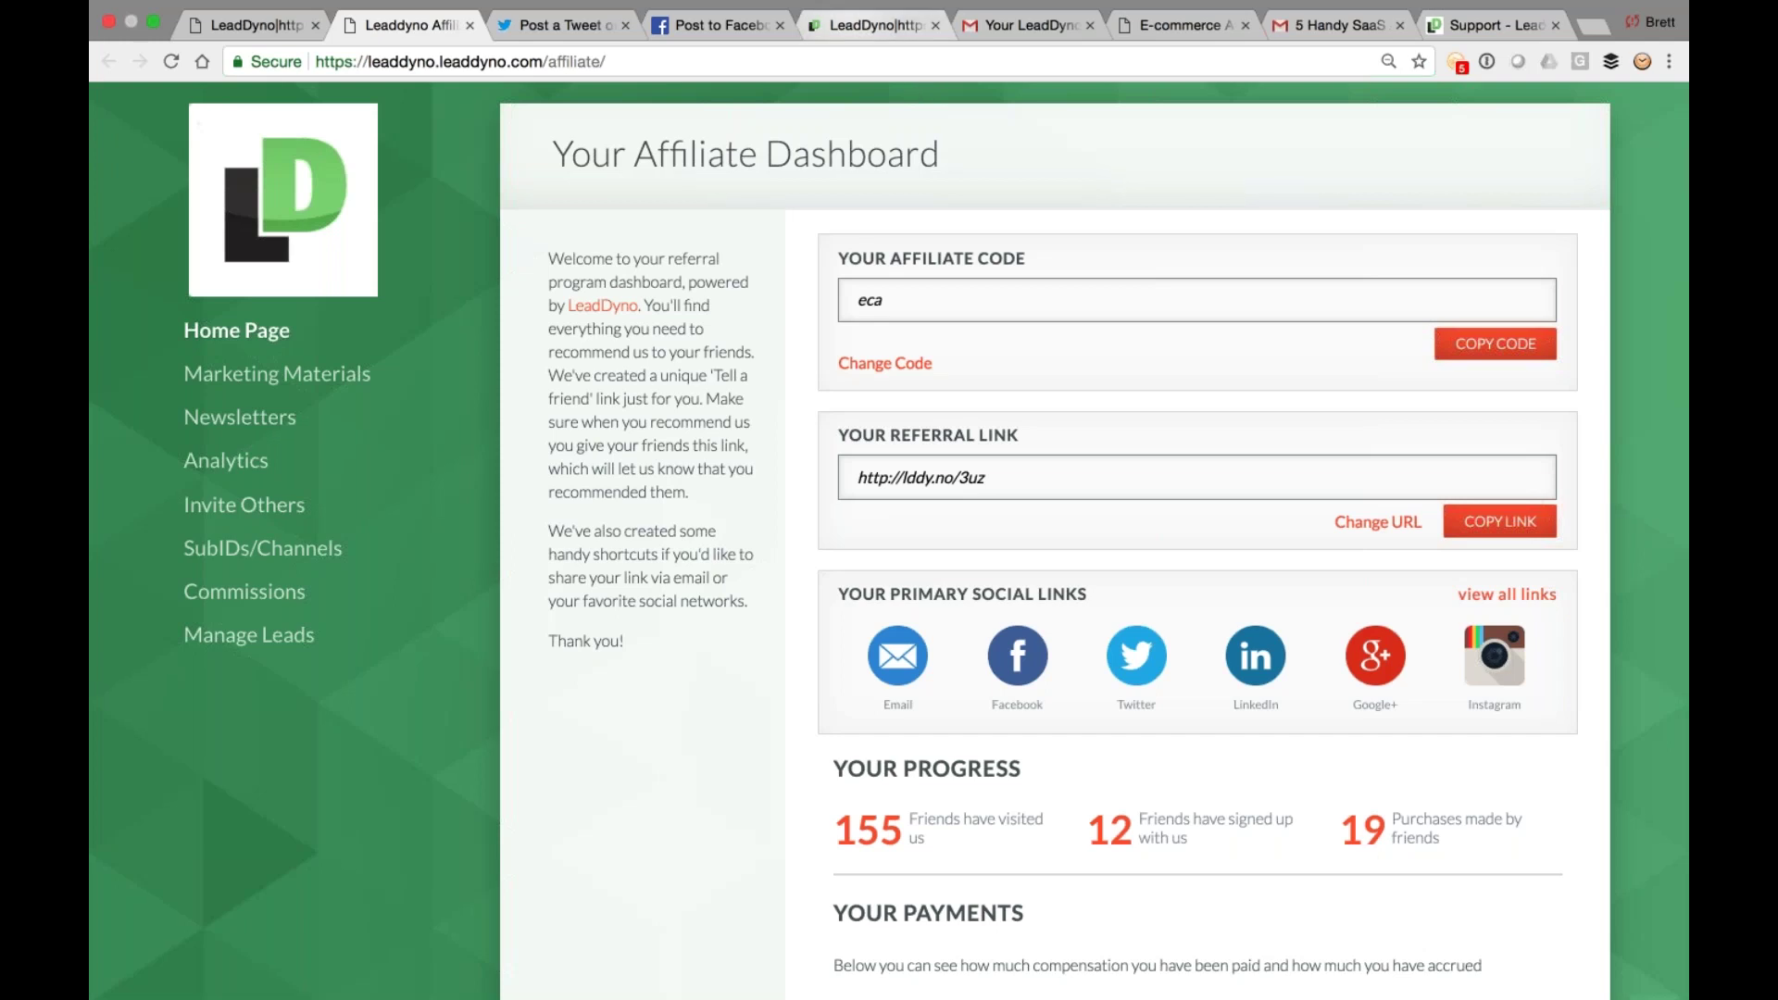
left_click(298, 374)
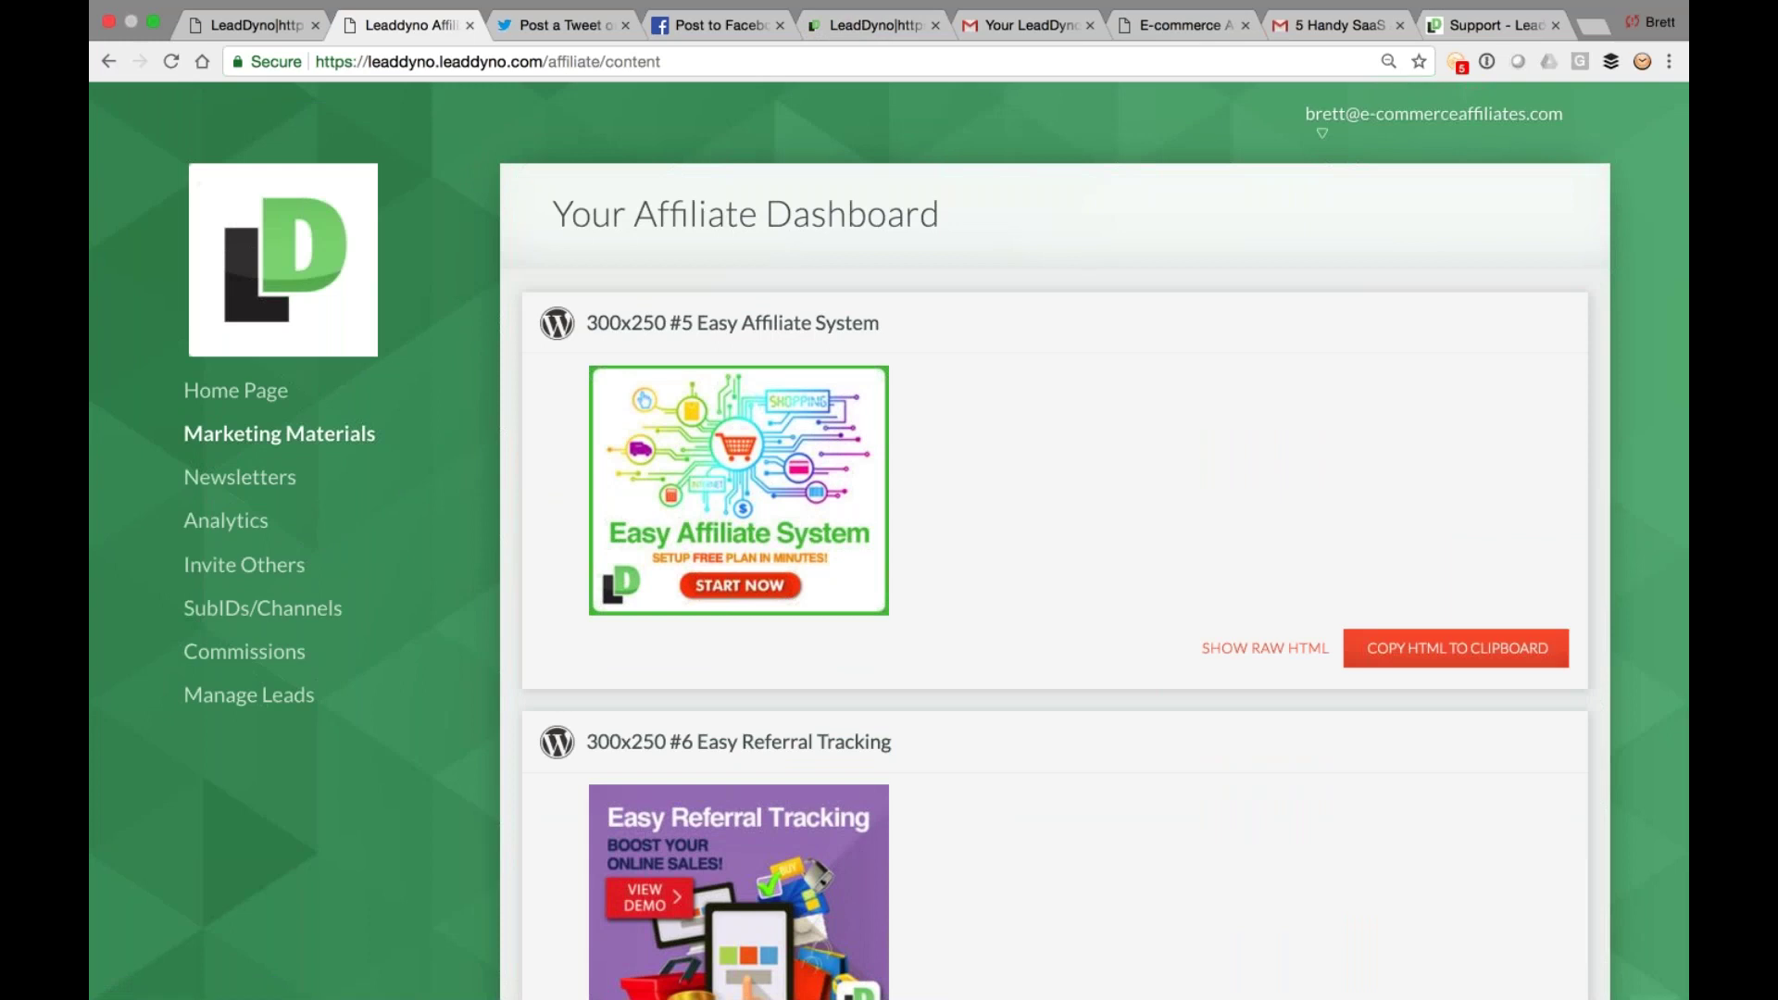
left_click(1264, 648)
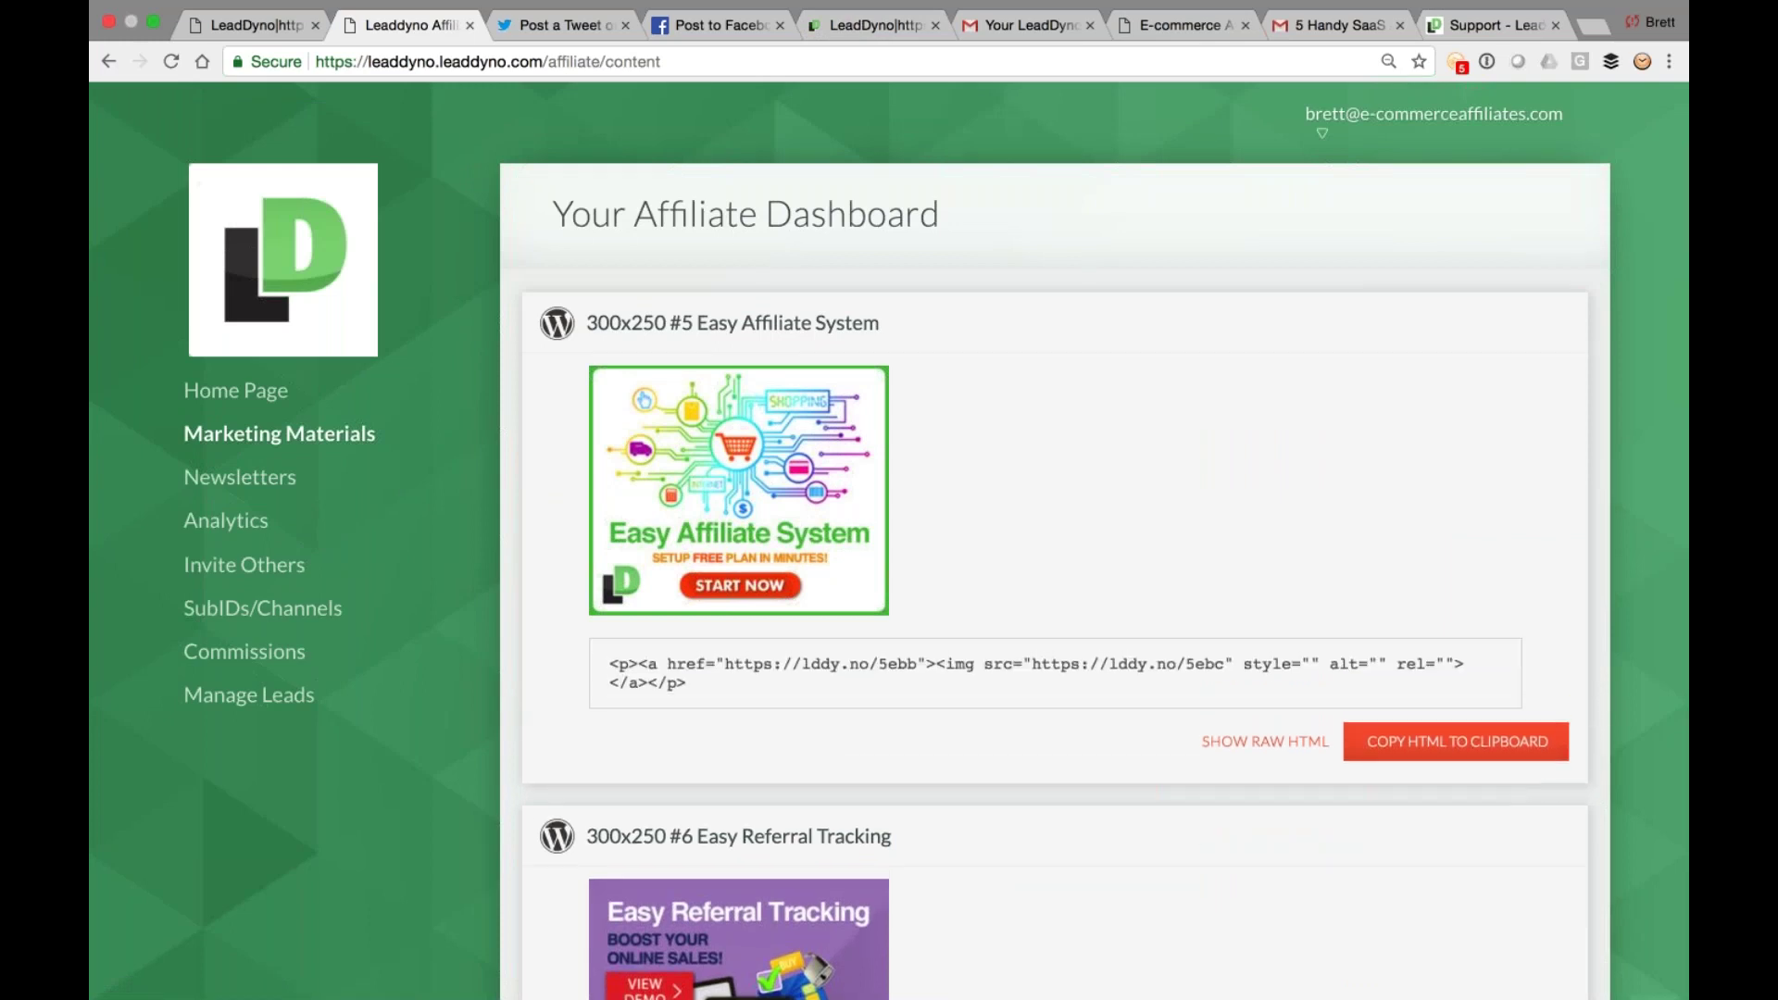
Open the affiliate dashboard's Analytics page and review its chart and Activity Stream
left_click(243, 530)
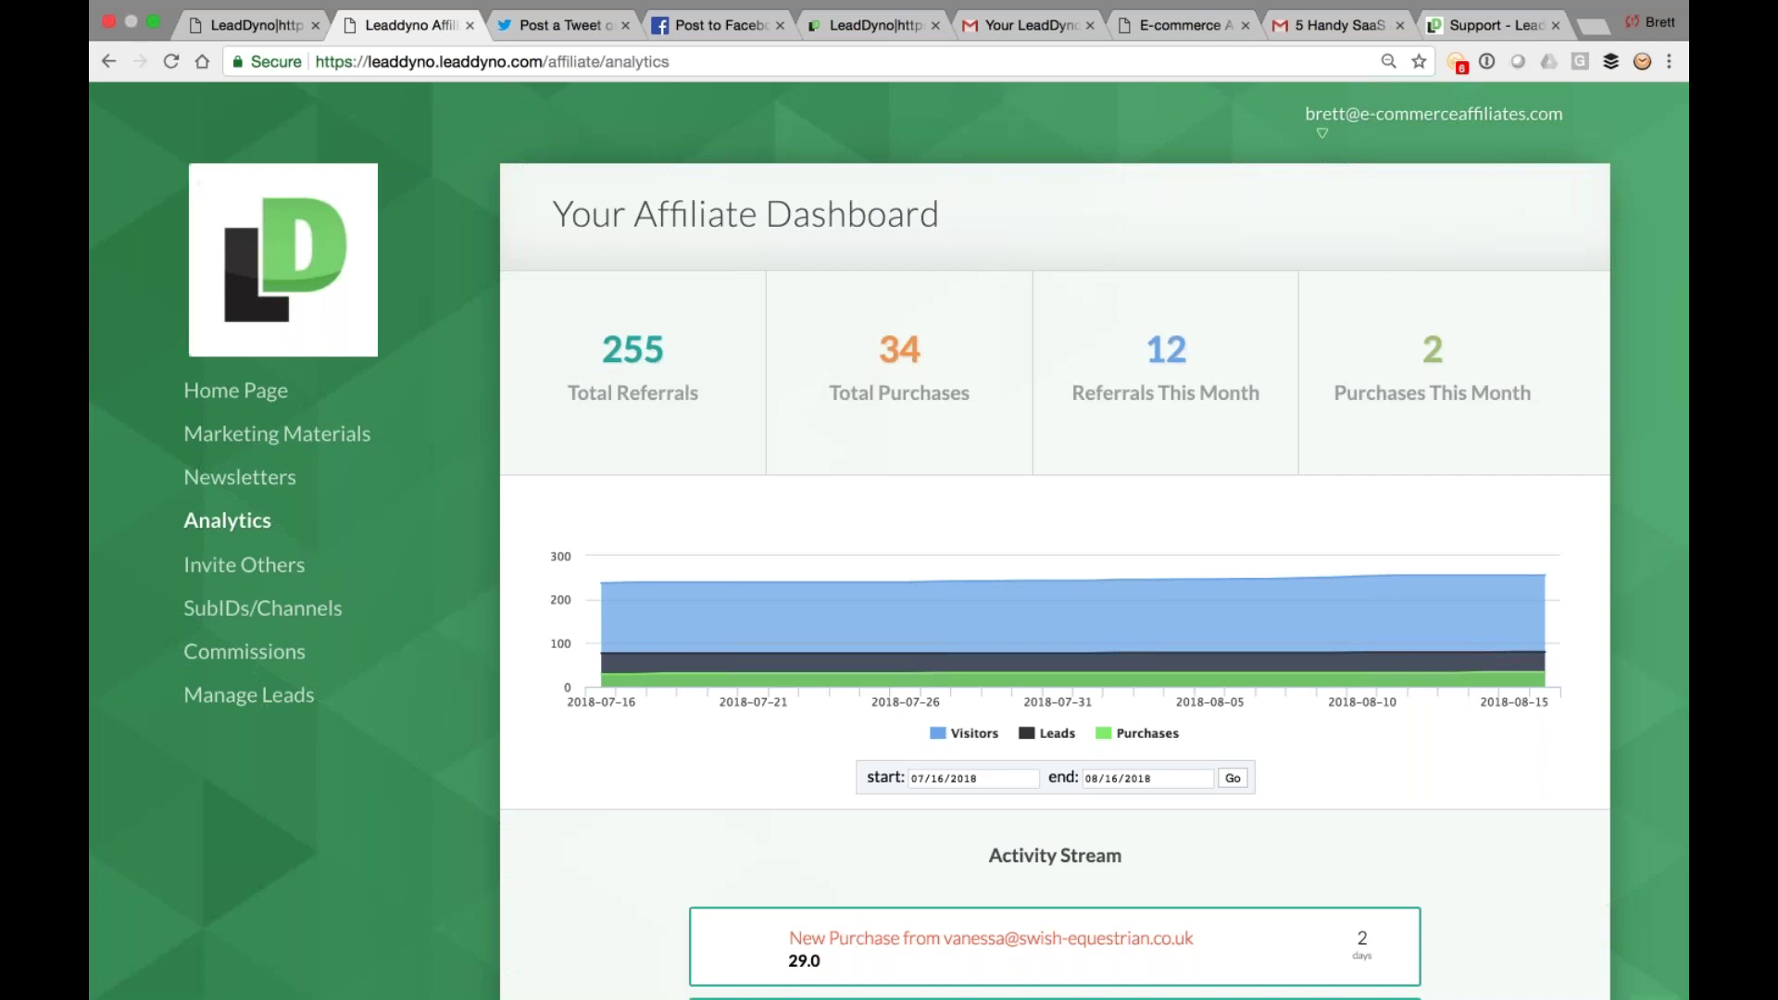
scroll(1054, 537, "down", 2)
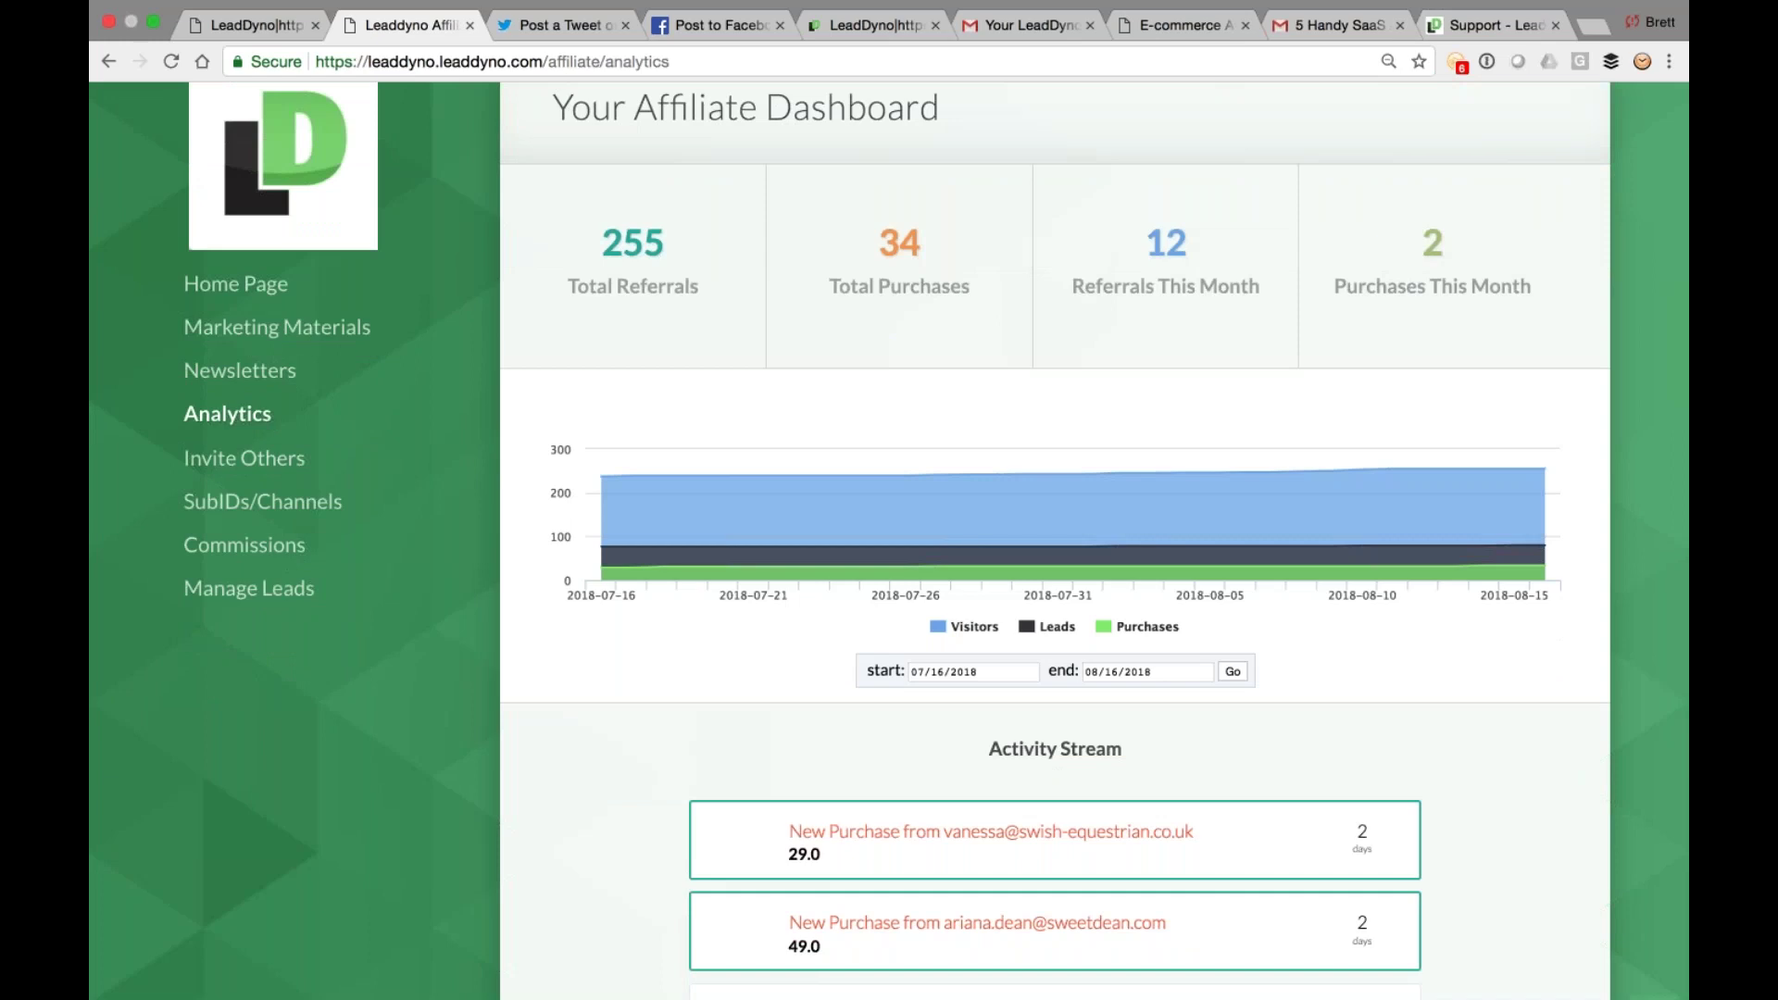
scroll(940, 618, "down", 9)
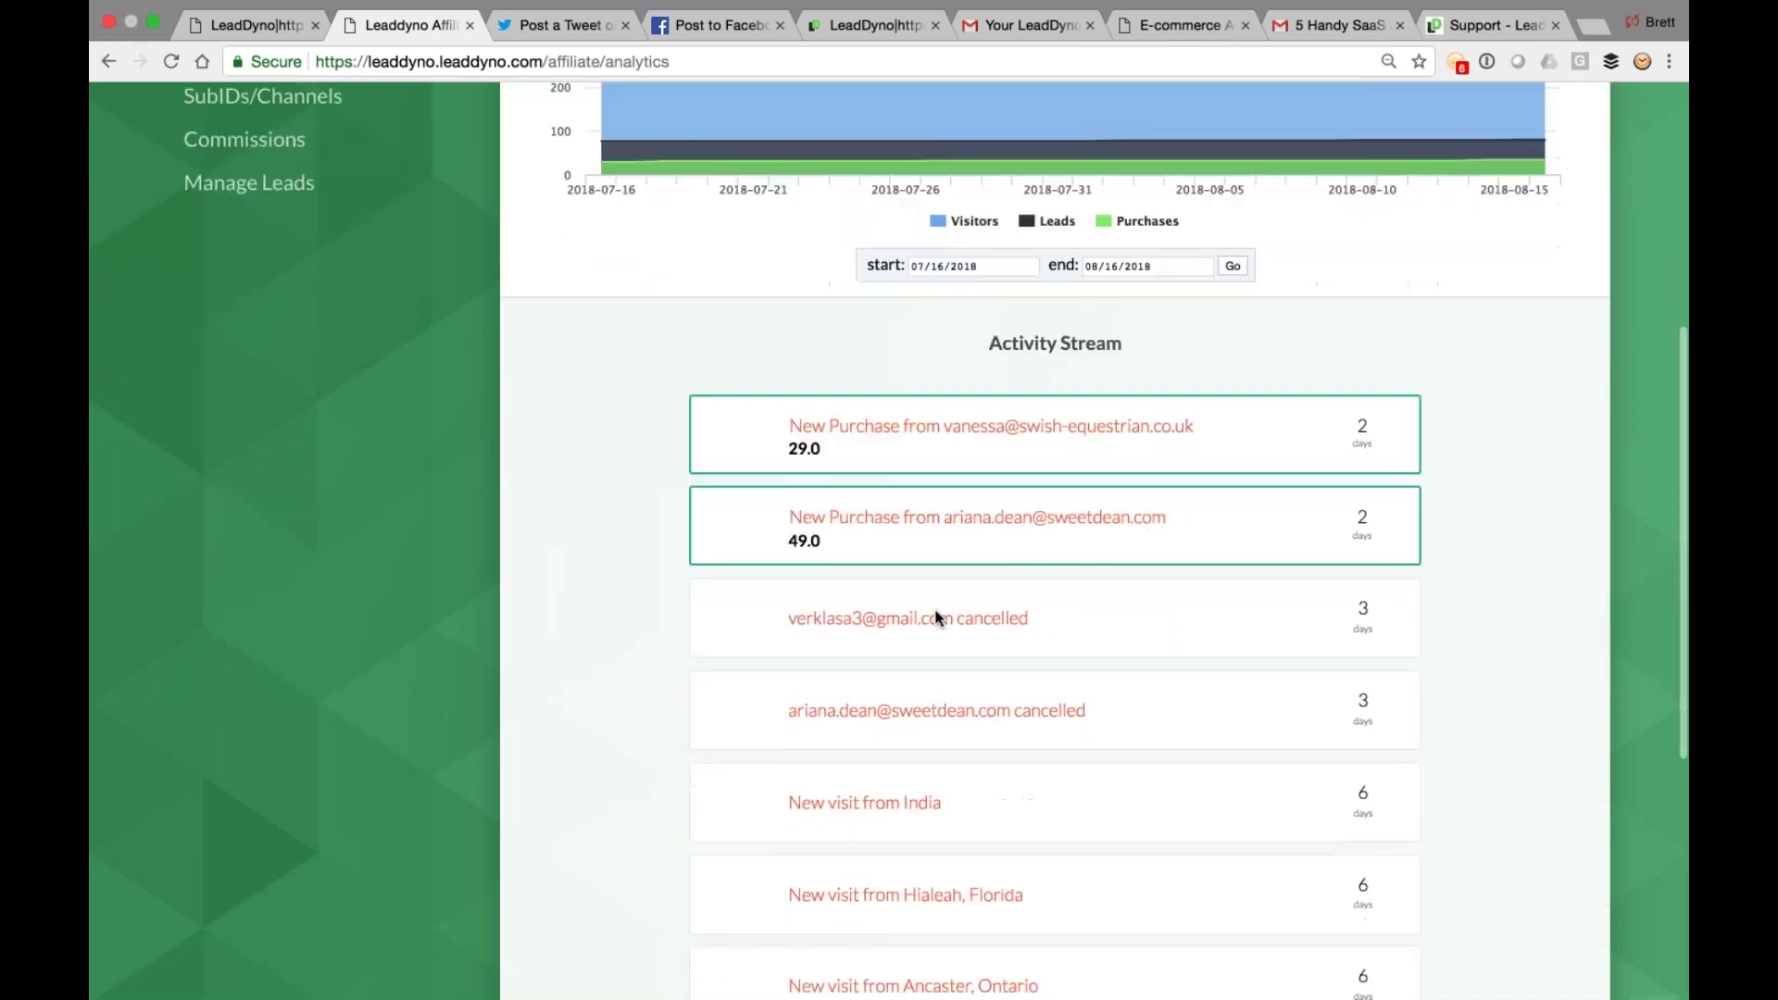
scroll(1055, 537, "up", 11)
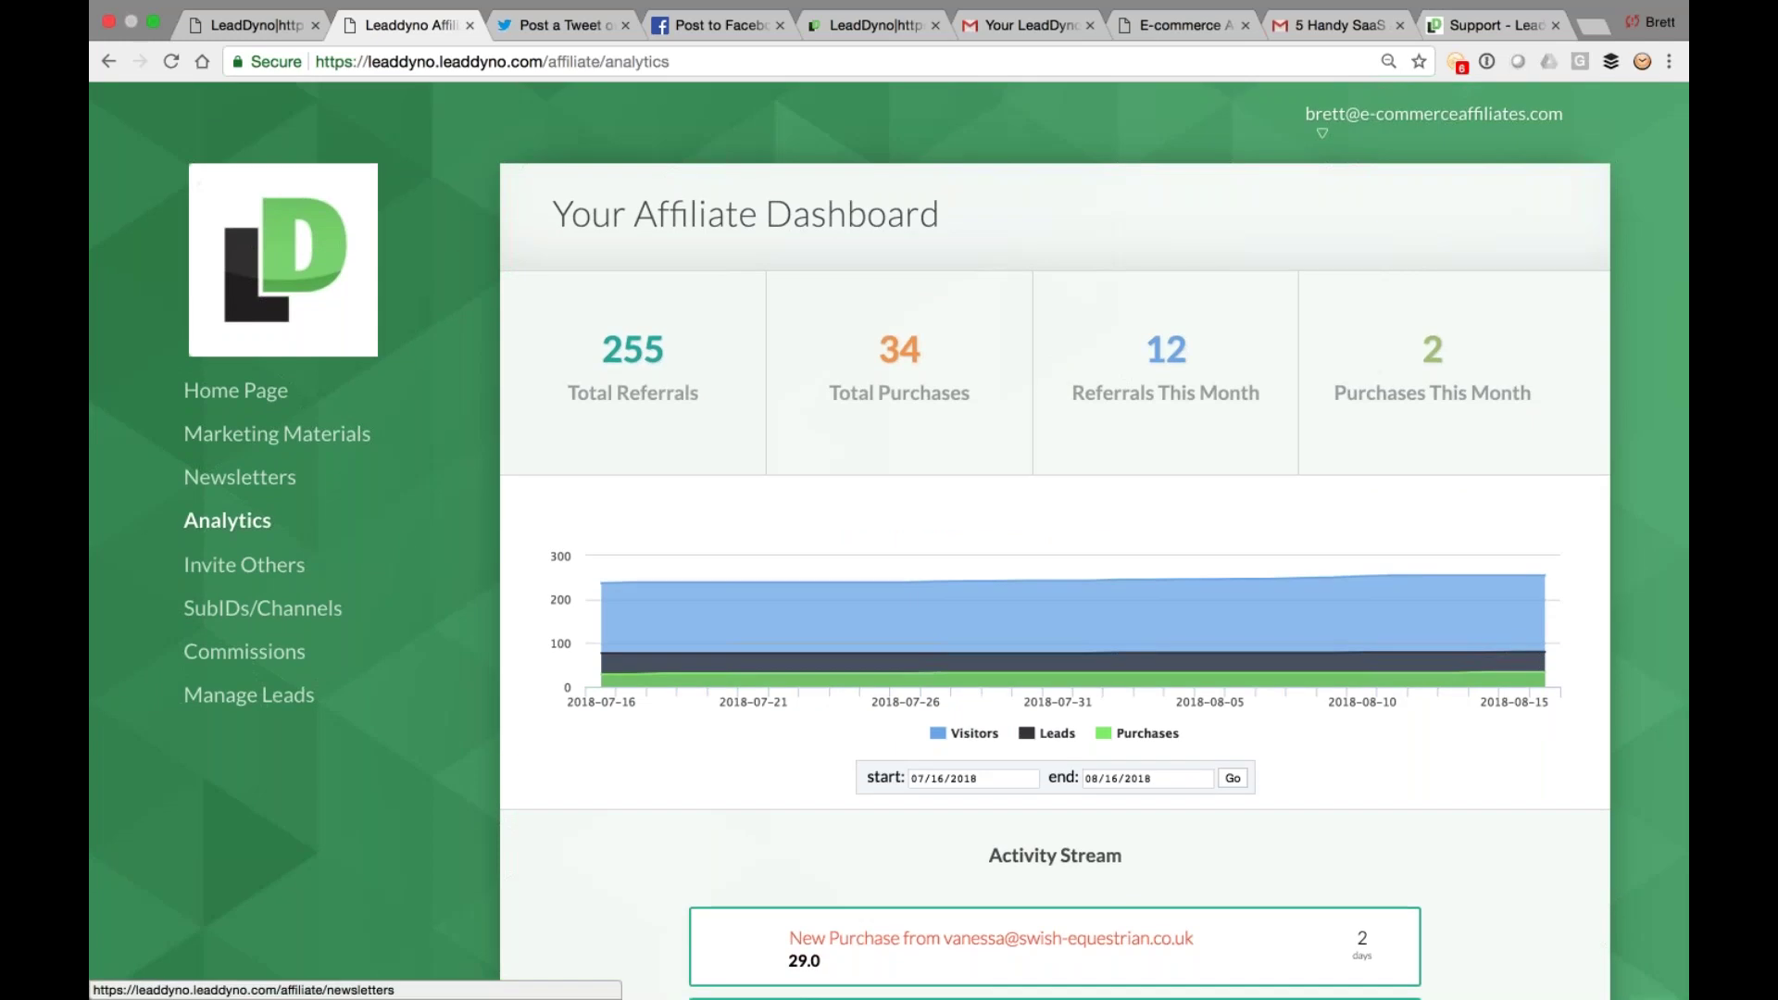
Switch to the LeadDyno admin, open the affiliate website configuration, and view the public affiliate sign-up page
left_click(863, 28)
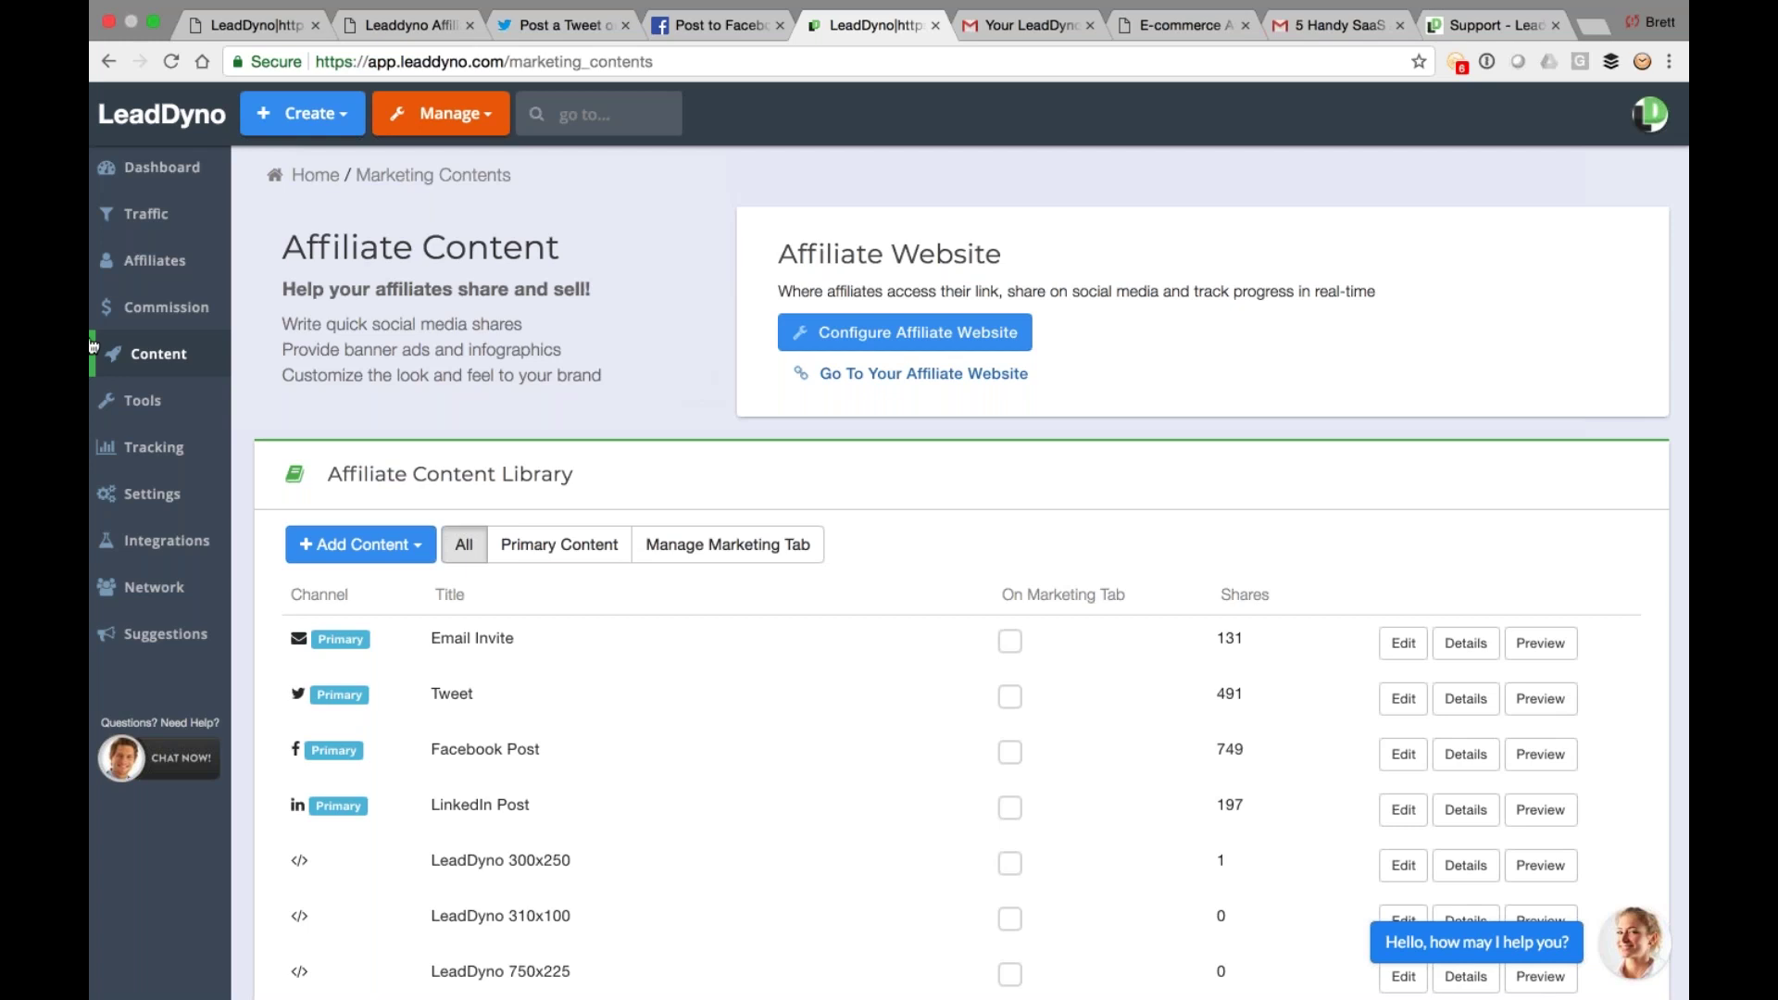
left_click(860, 334)
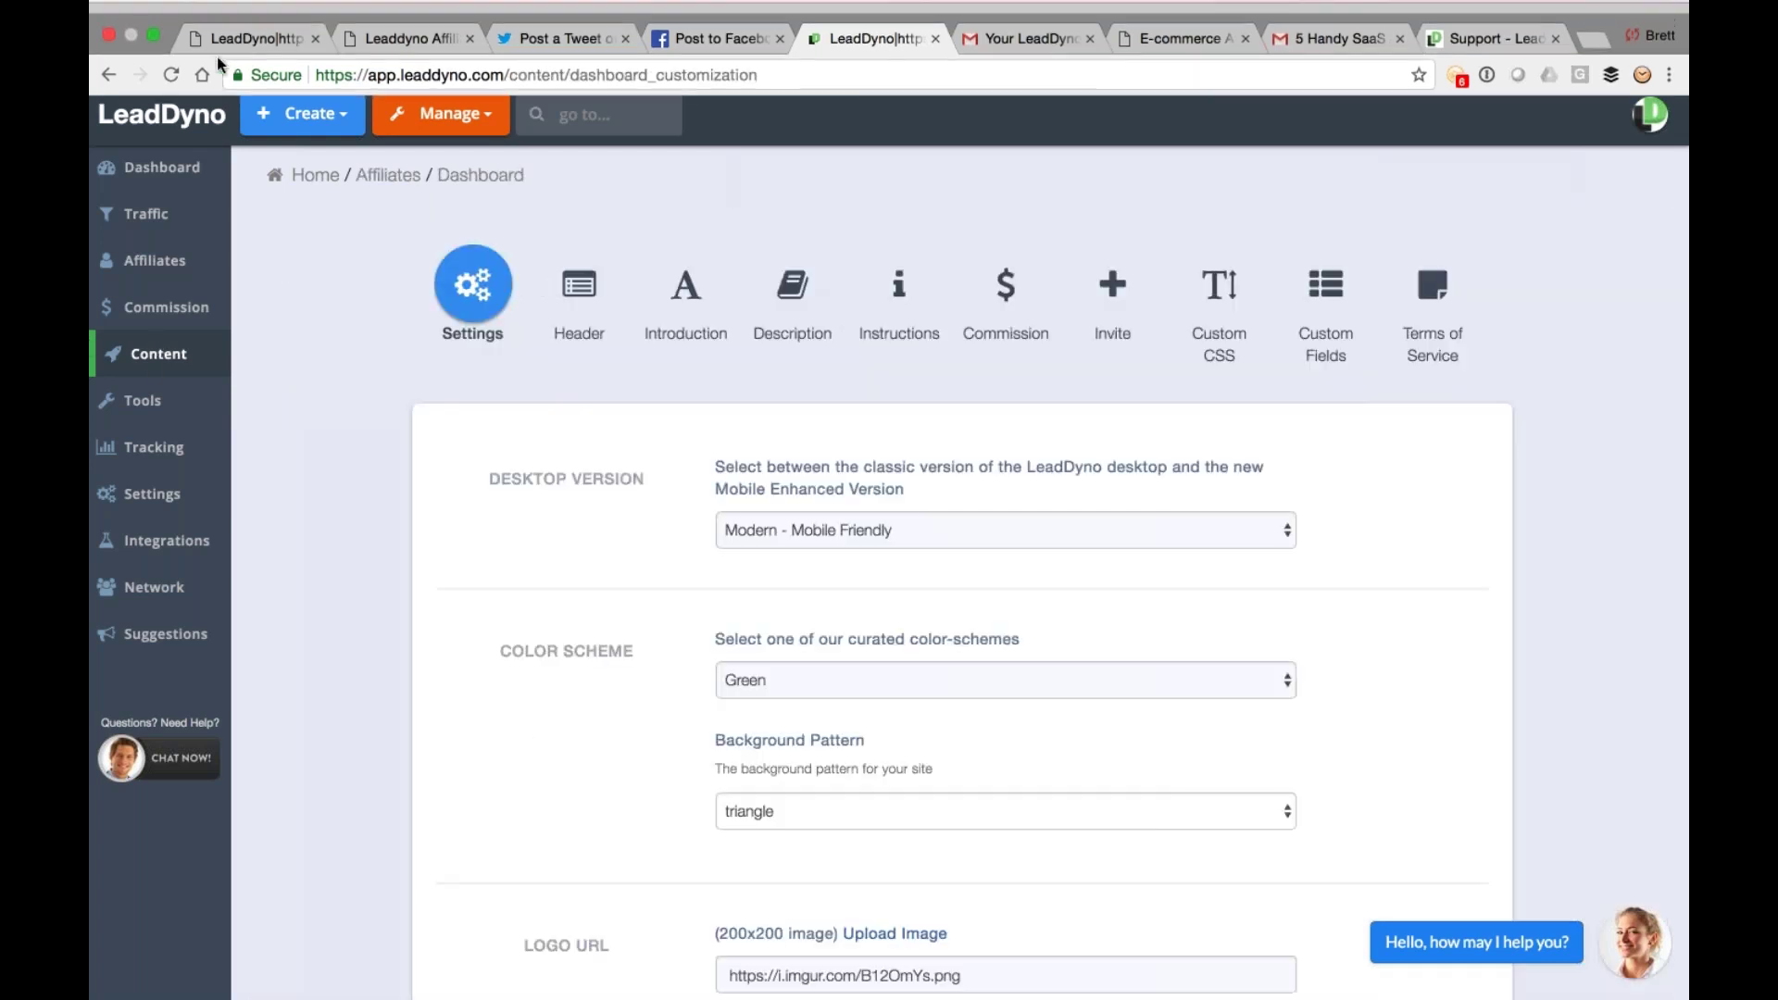
left_click(266, 49)
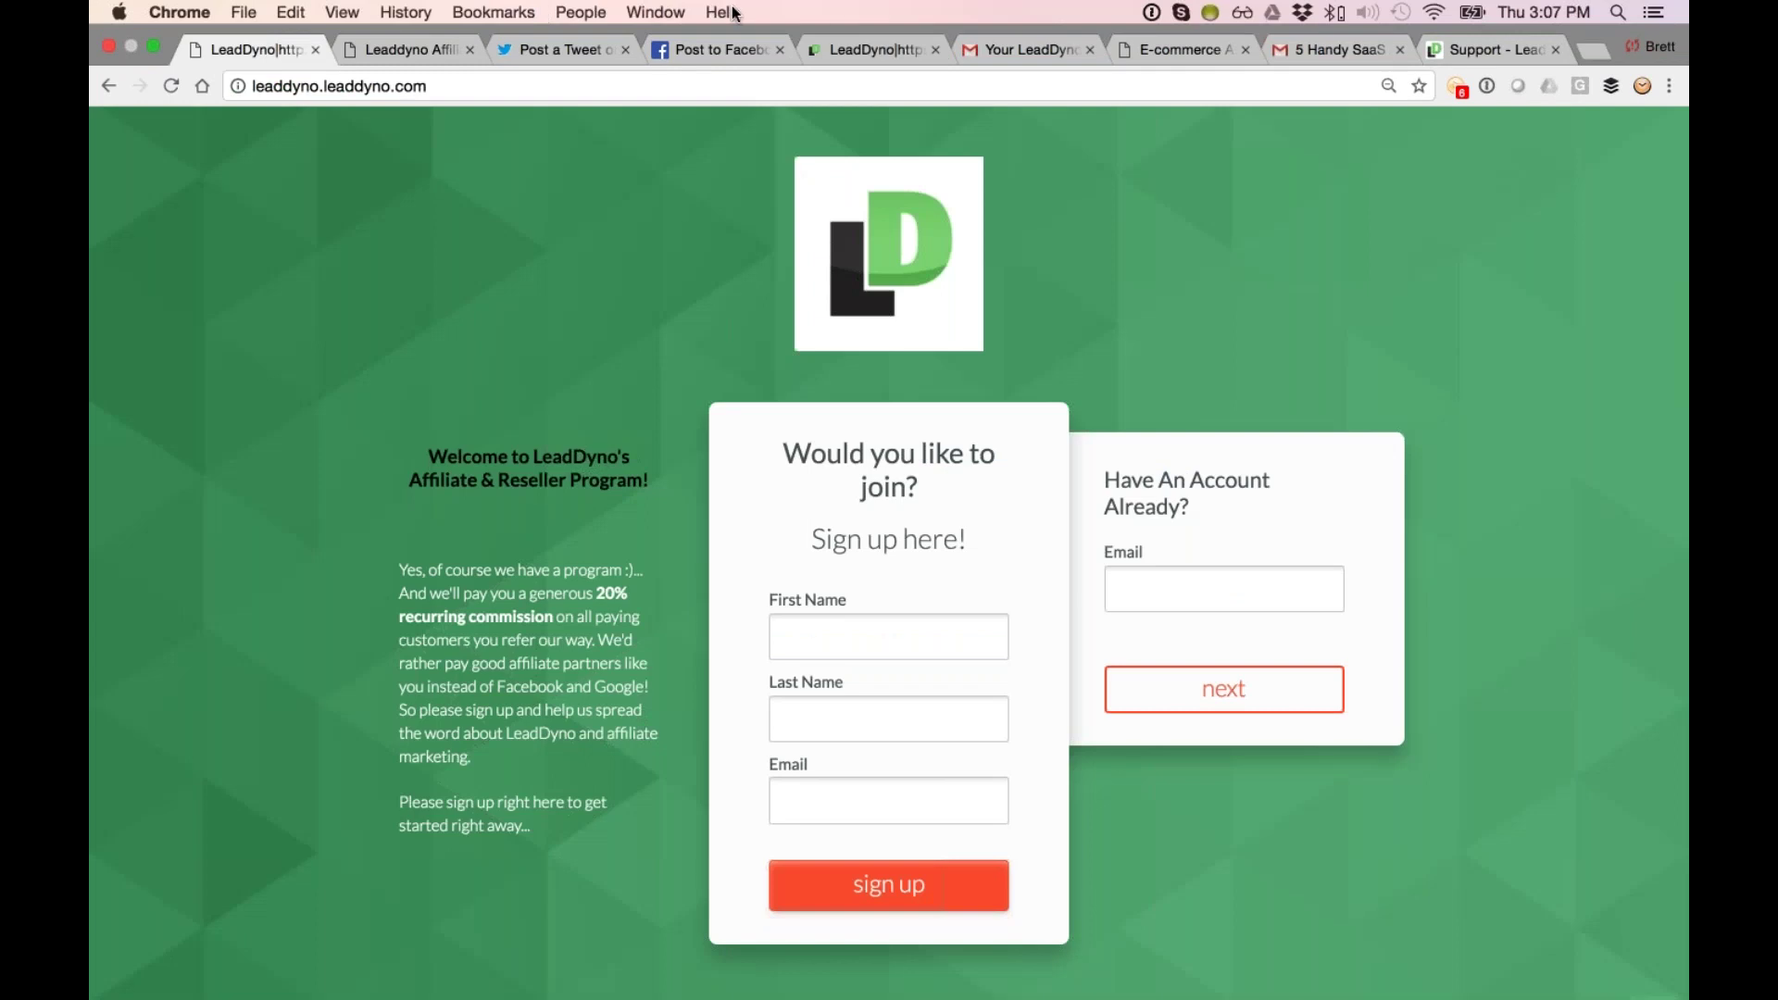
Return to the affiliate website settings and examine the desktop version and color scheme options, keeping Modern - Mobile Friendly and Green
left_click(846, 51)
scroll(806, 504, "down", 1)
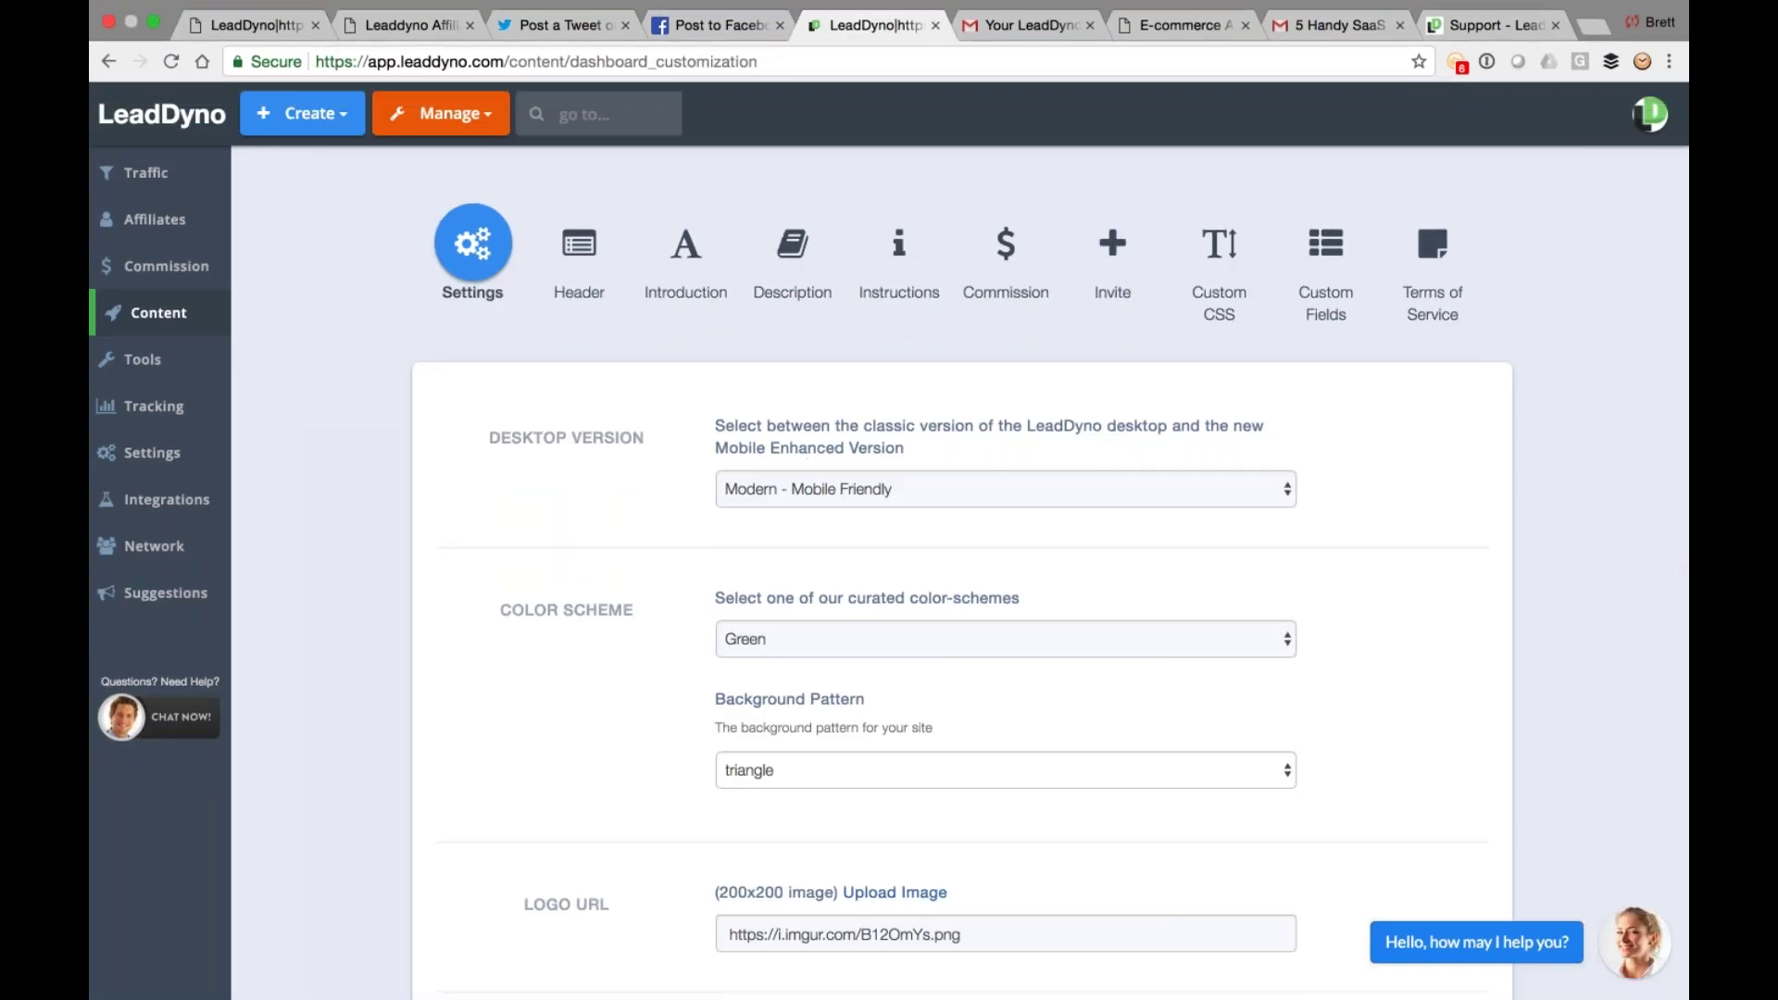
left_click(765, 490)
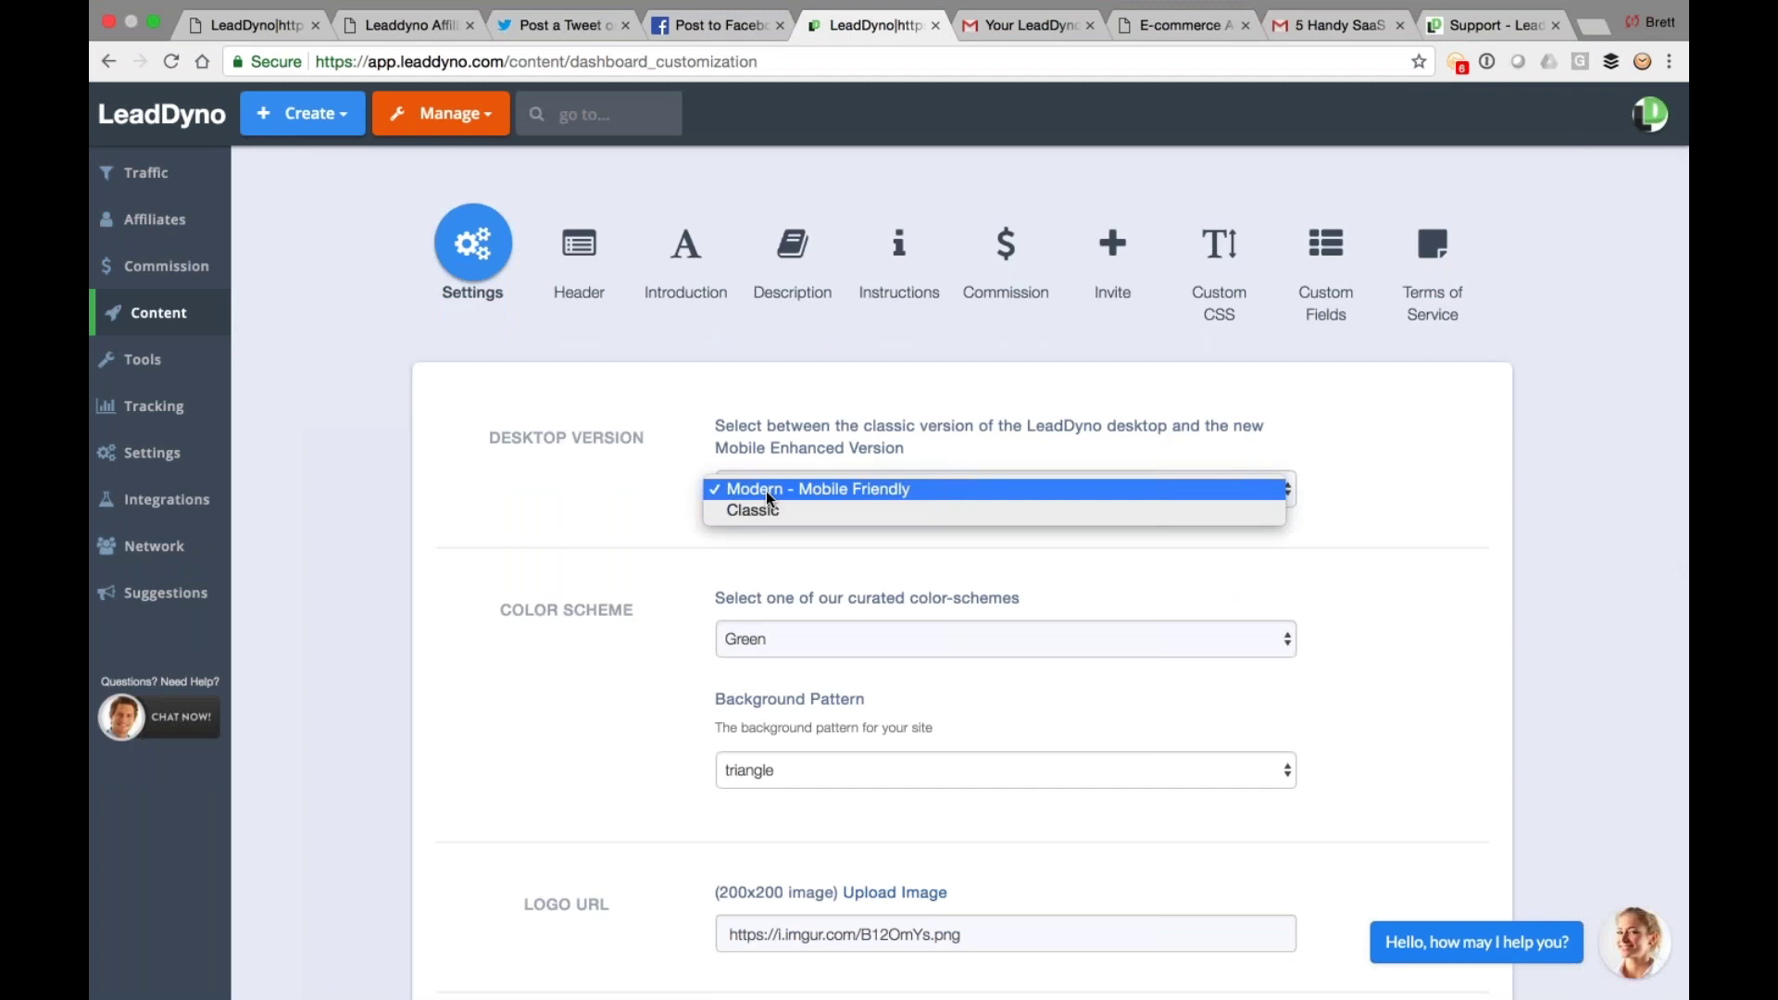
left_click(776, 581)
left_click(776, 639)
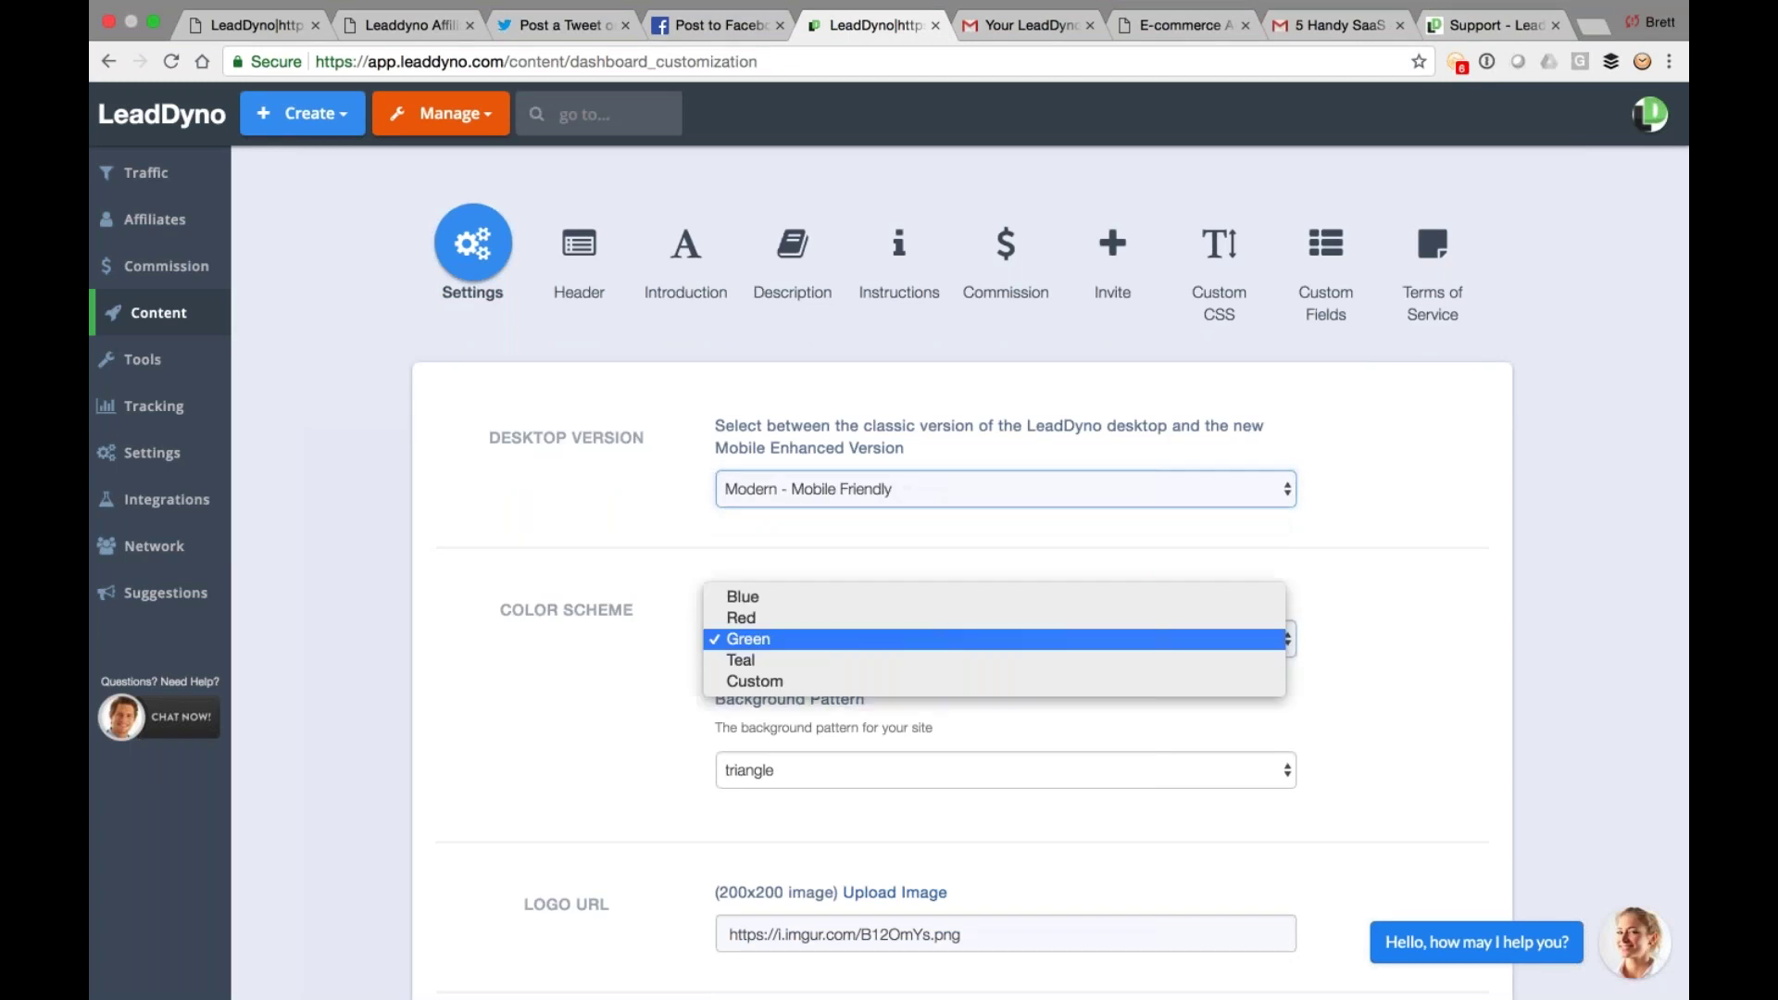
left_click(776, 639)
View the Header section of the affiliate website configuration and open the Introduction section's content editor
left_click(572, 266)
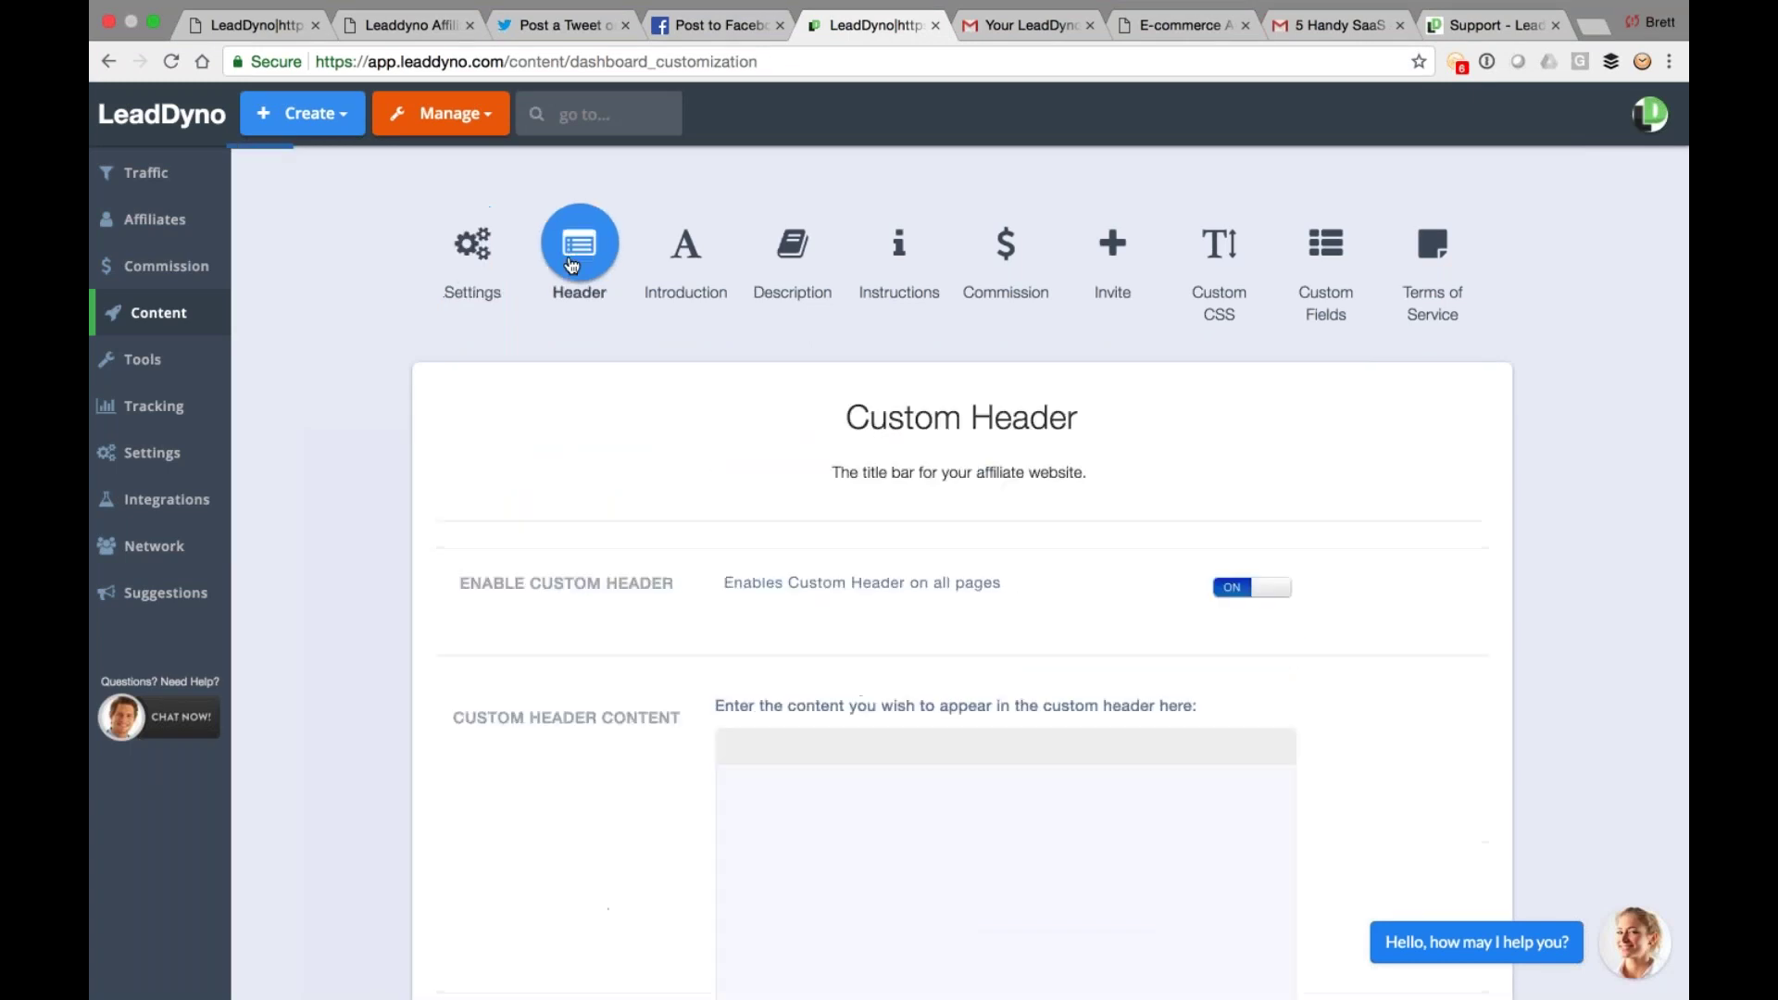
left_click(685, 264)
scroll(685, 269, "down", 3)
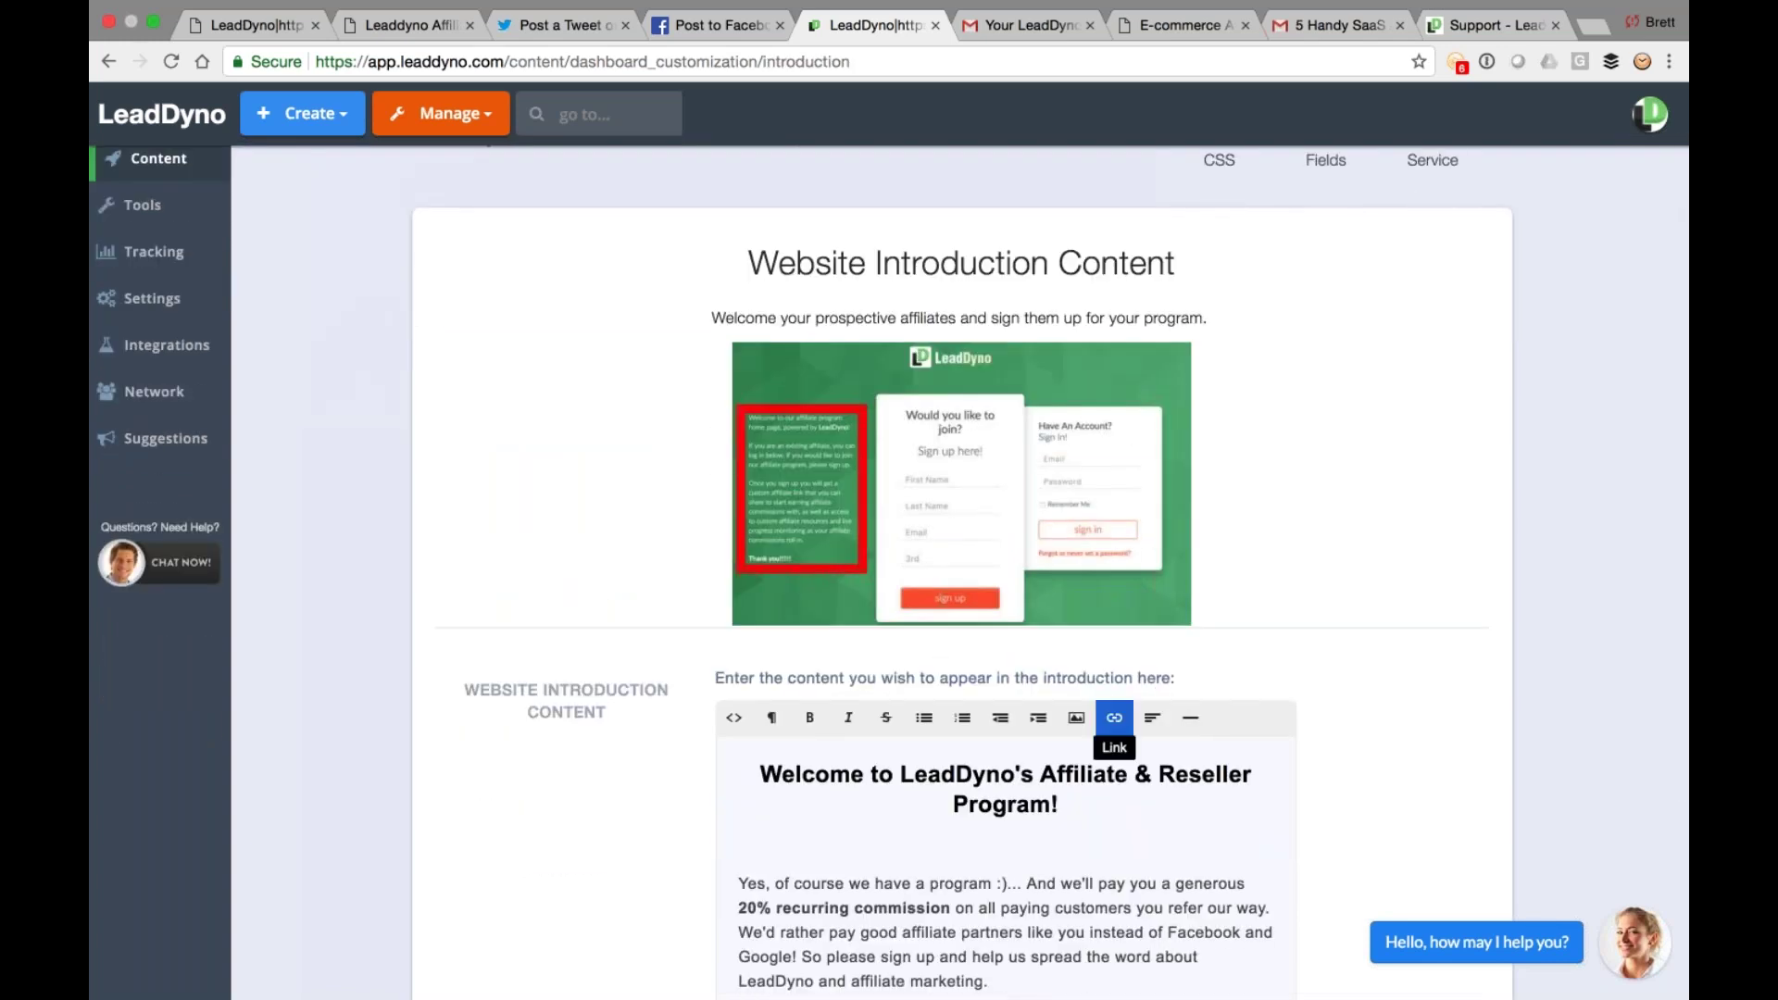
Select the welcome heading in the introduction text and check the editor's link options and HTML source view
left_click_drag(1065, 804, 719, 773)
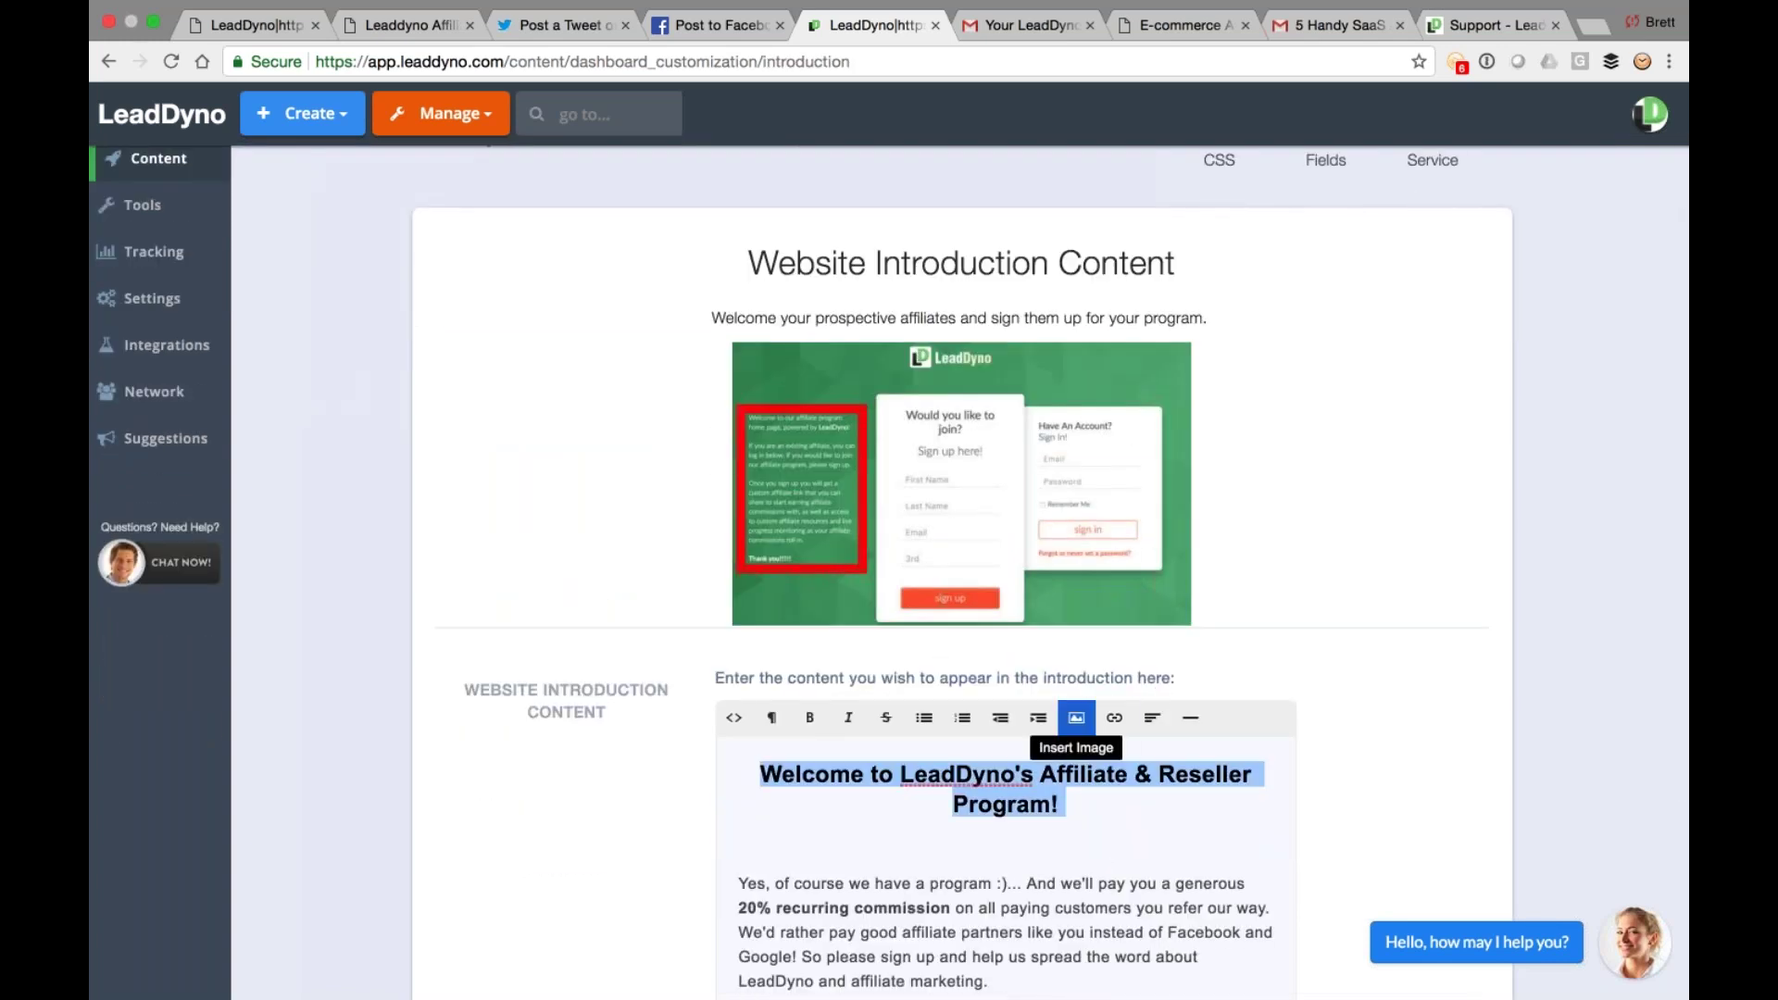
left_click(1119, 729)
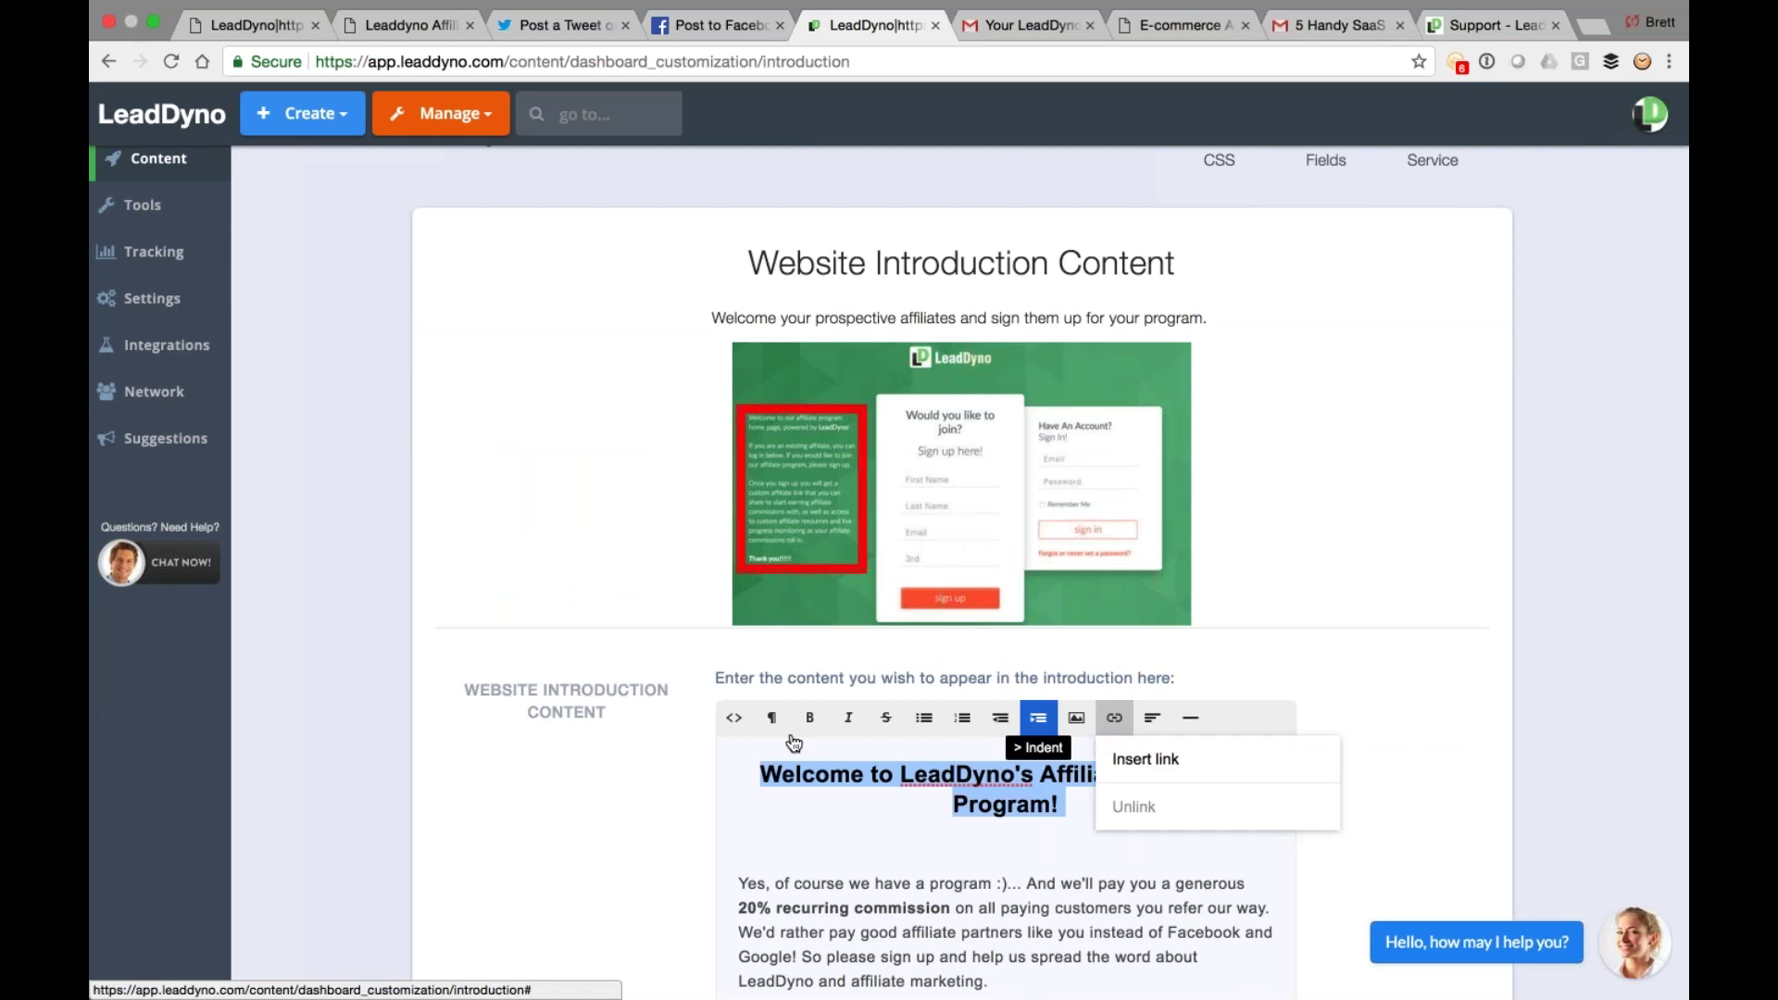
left_click(733, 718)
left_click(734, 717)
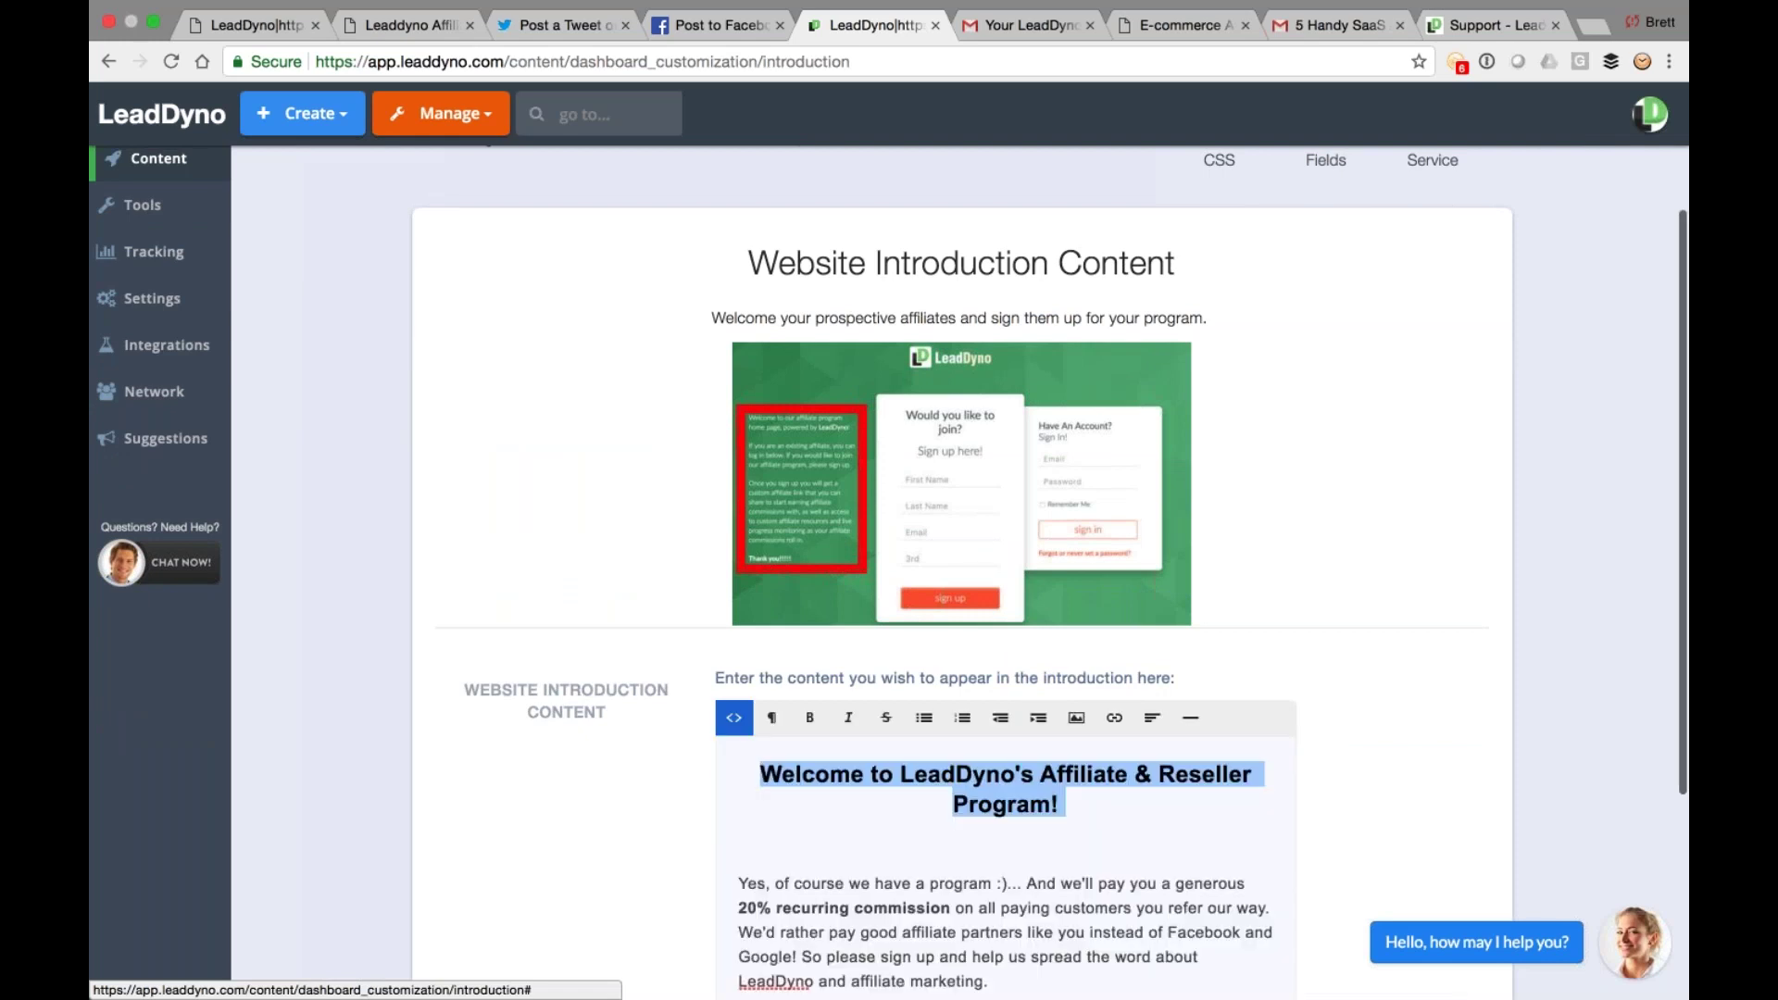
View the Custom CSS and Terms of Service sections of the affiliate website configuration
scroll(628, 693, "up", 3)
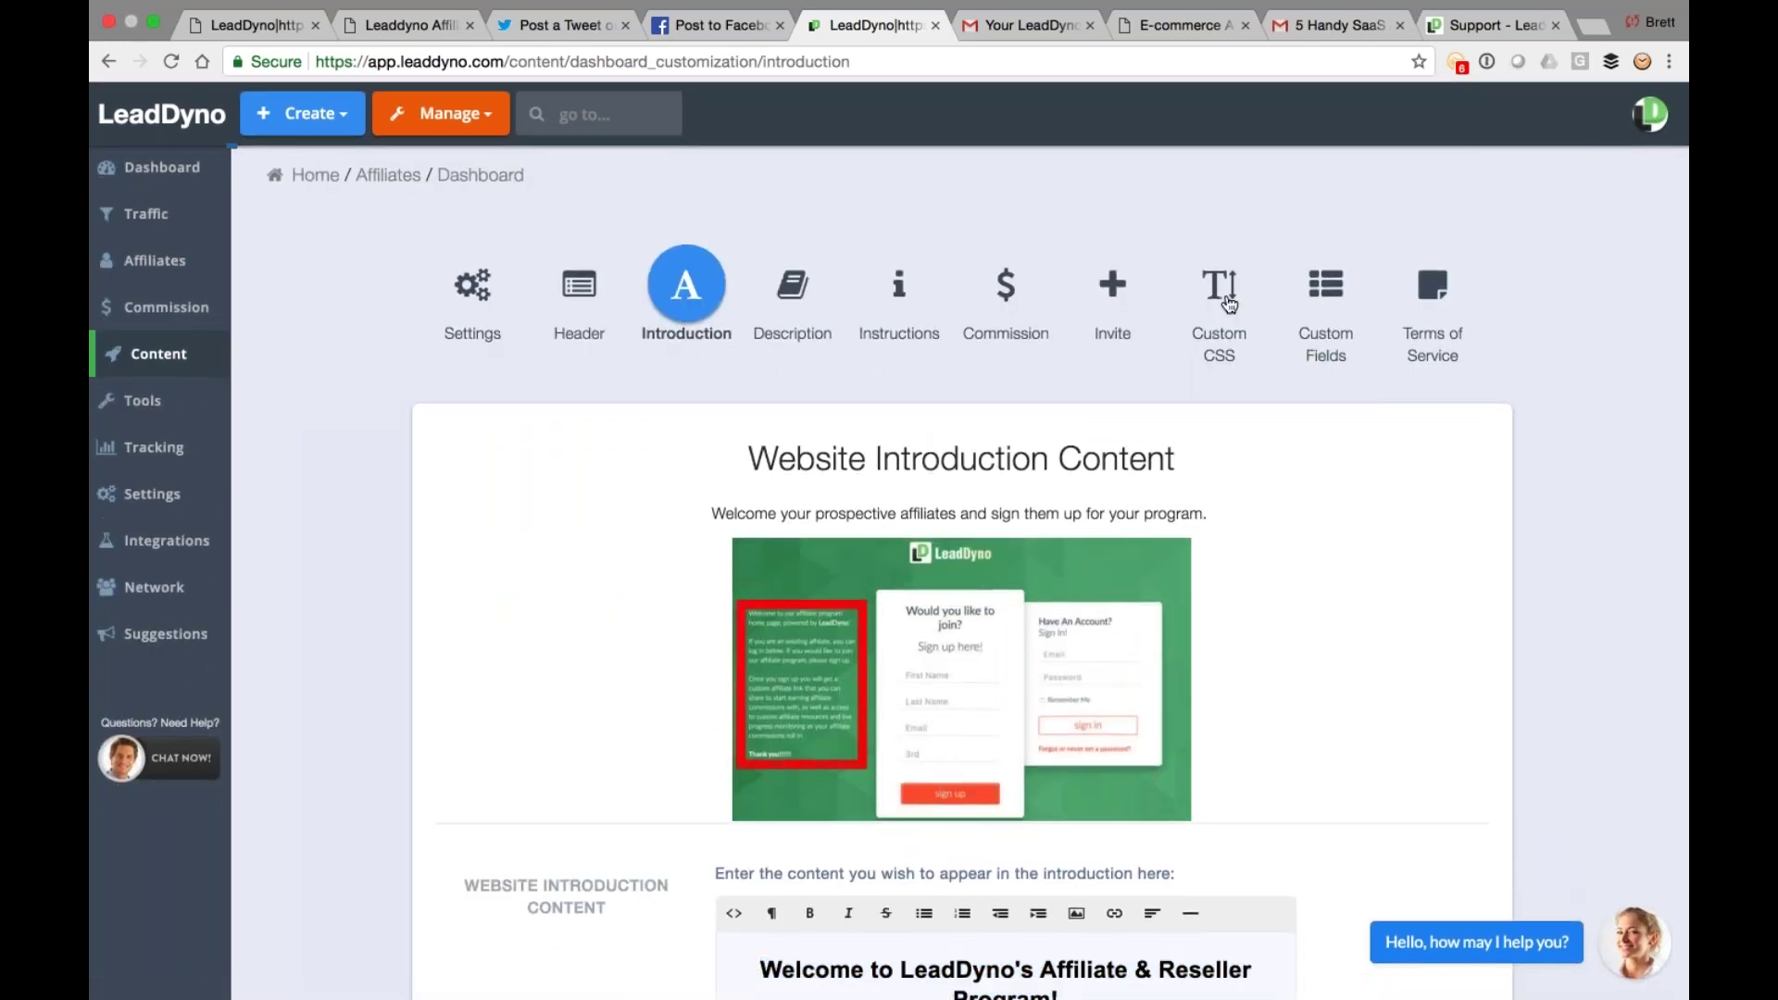
left_click(1226, 302)
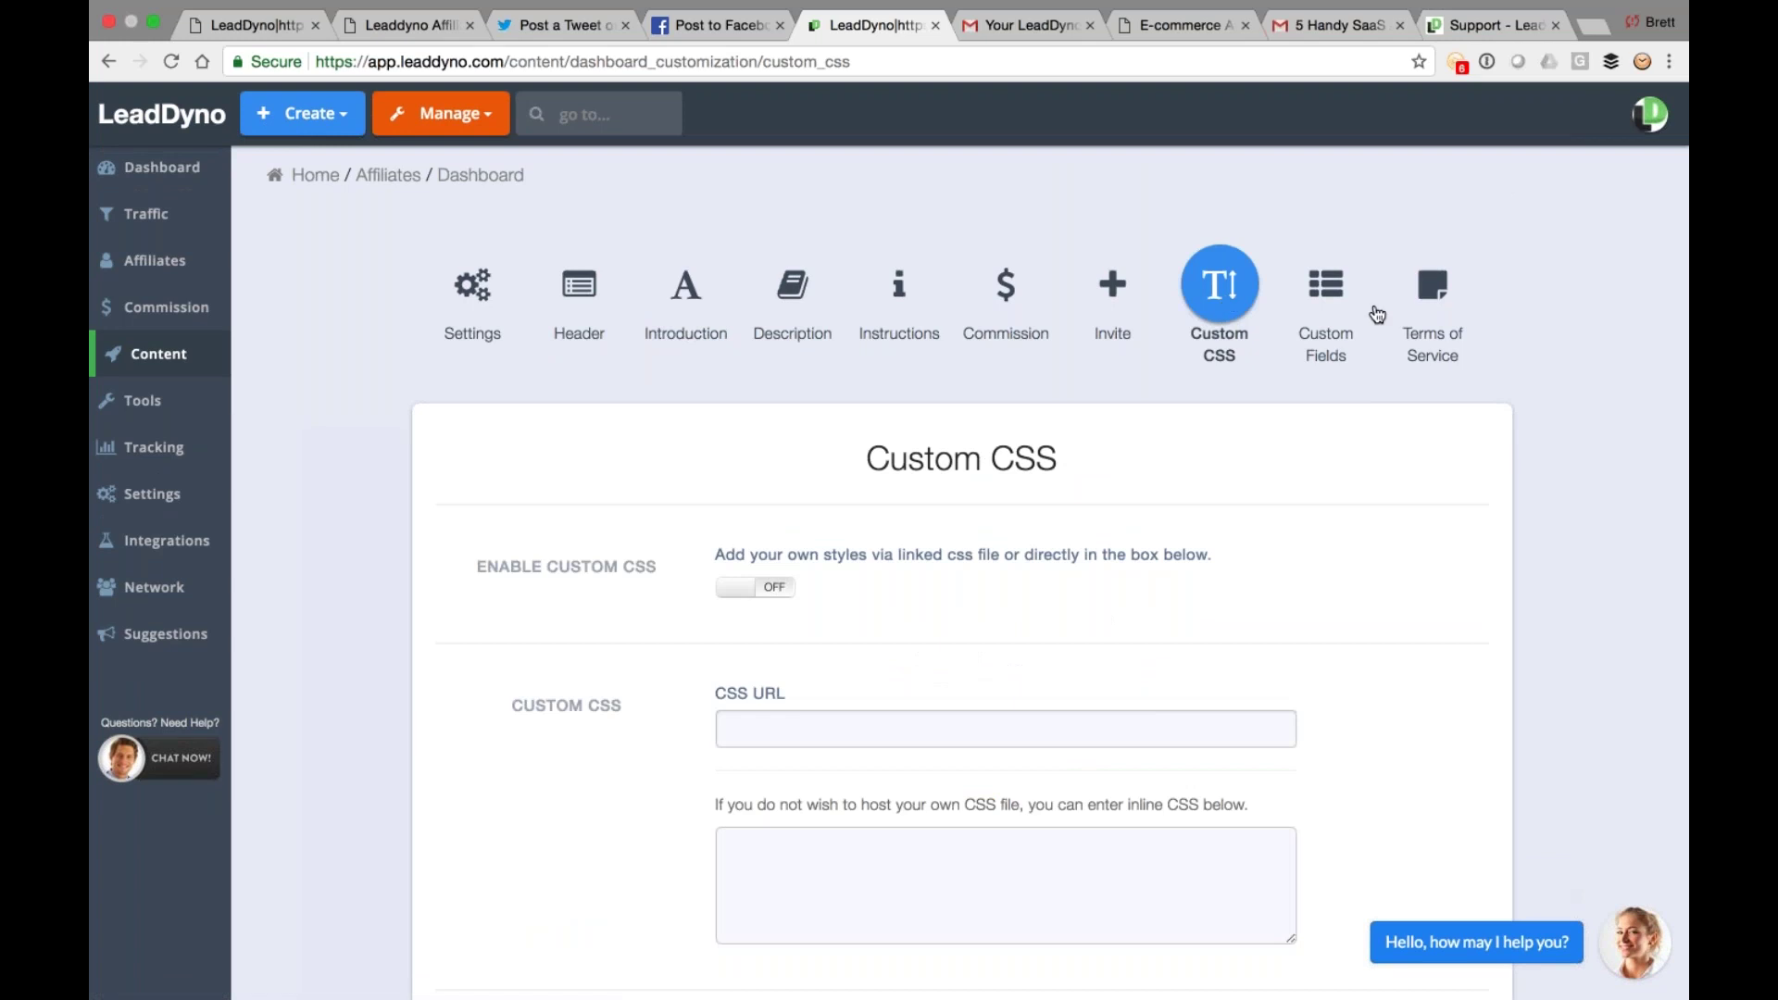
left_click(1429, 297)
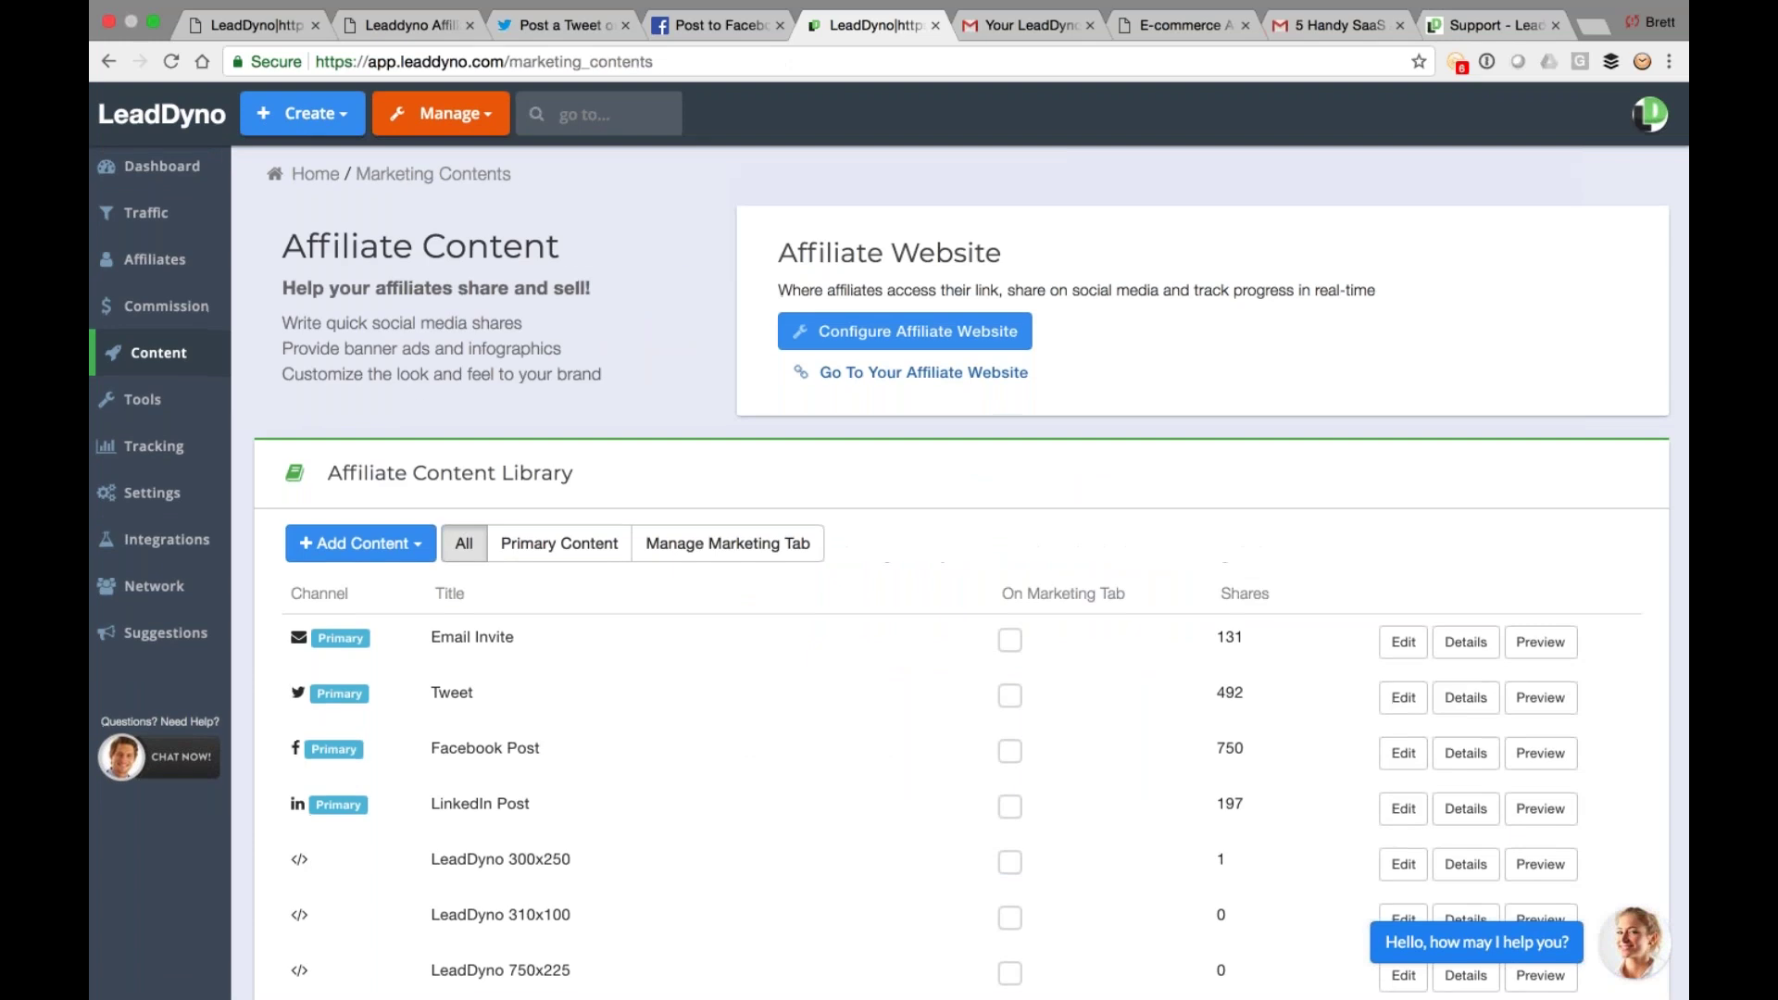
Open the Facebook Post content for editing and compare it with the Facebook share, tweet and affiliate dashboard pages
scroll(861, 623, "down", 2)
left_click(1403, 675)
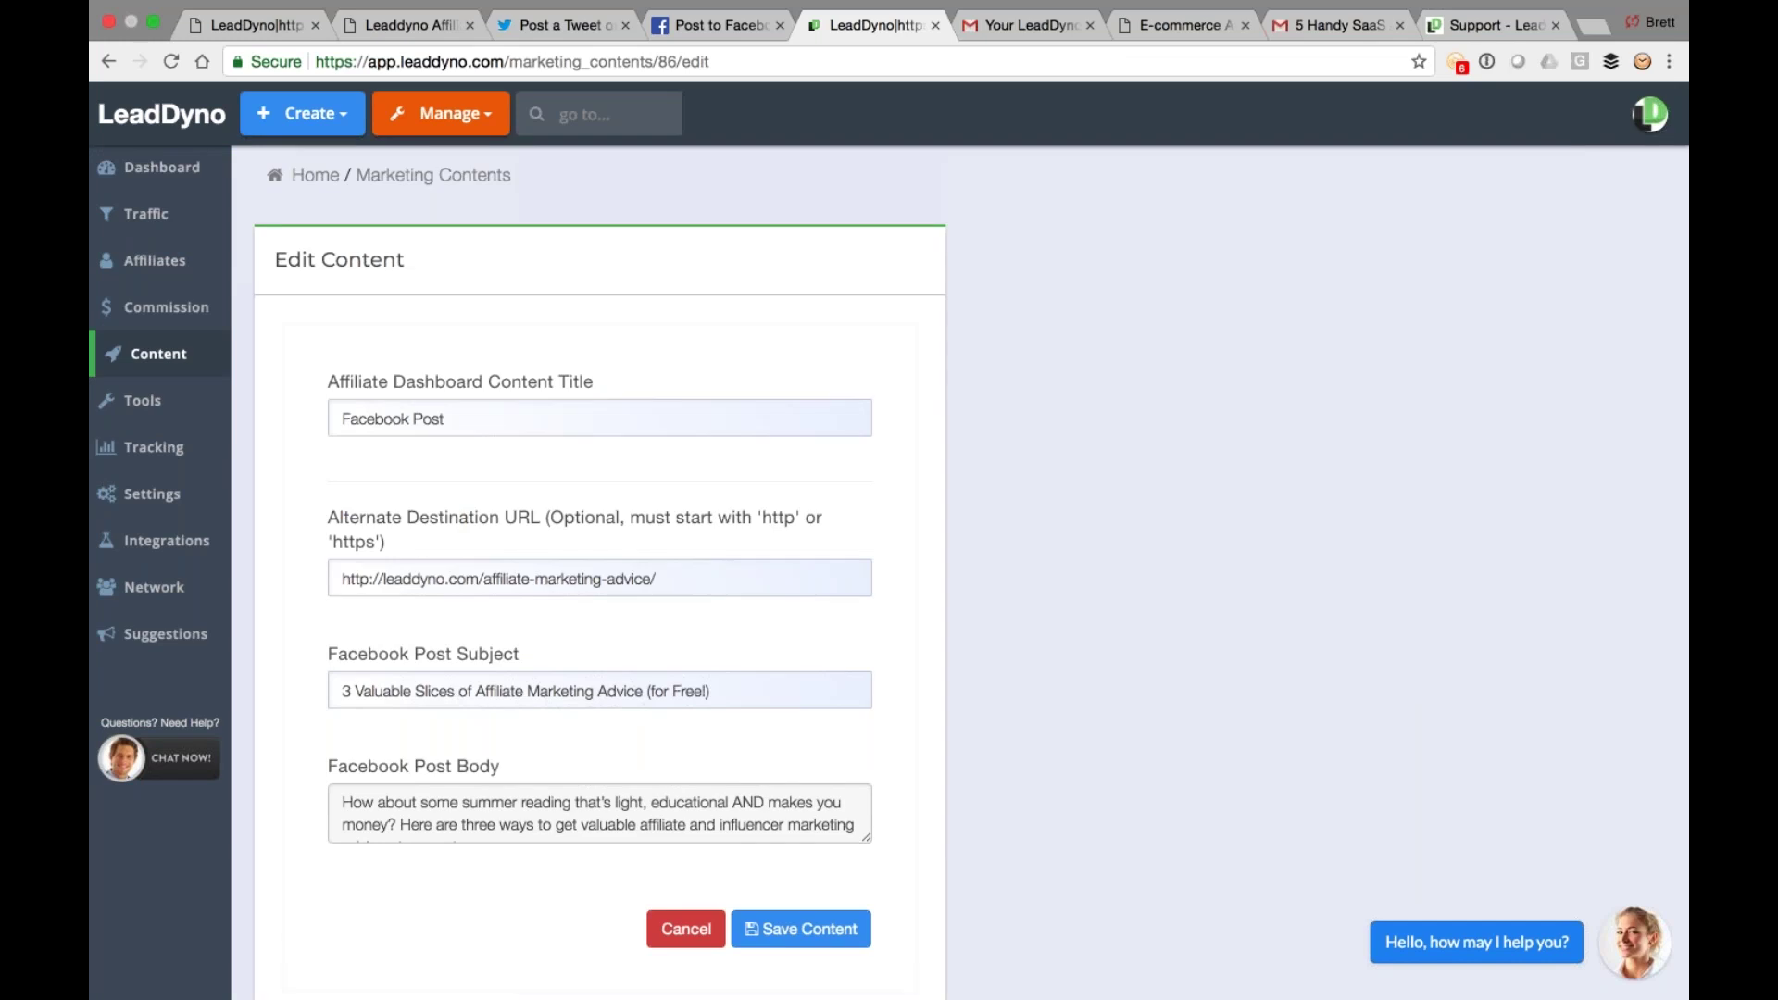
left_click(708, 35)
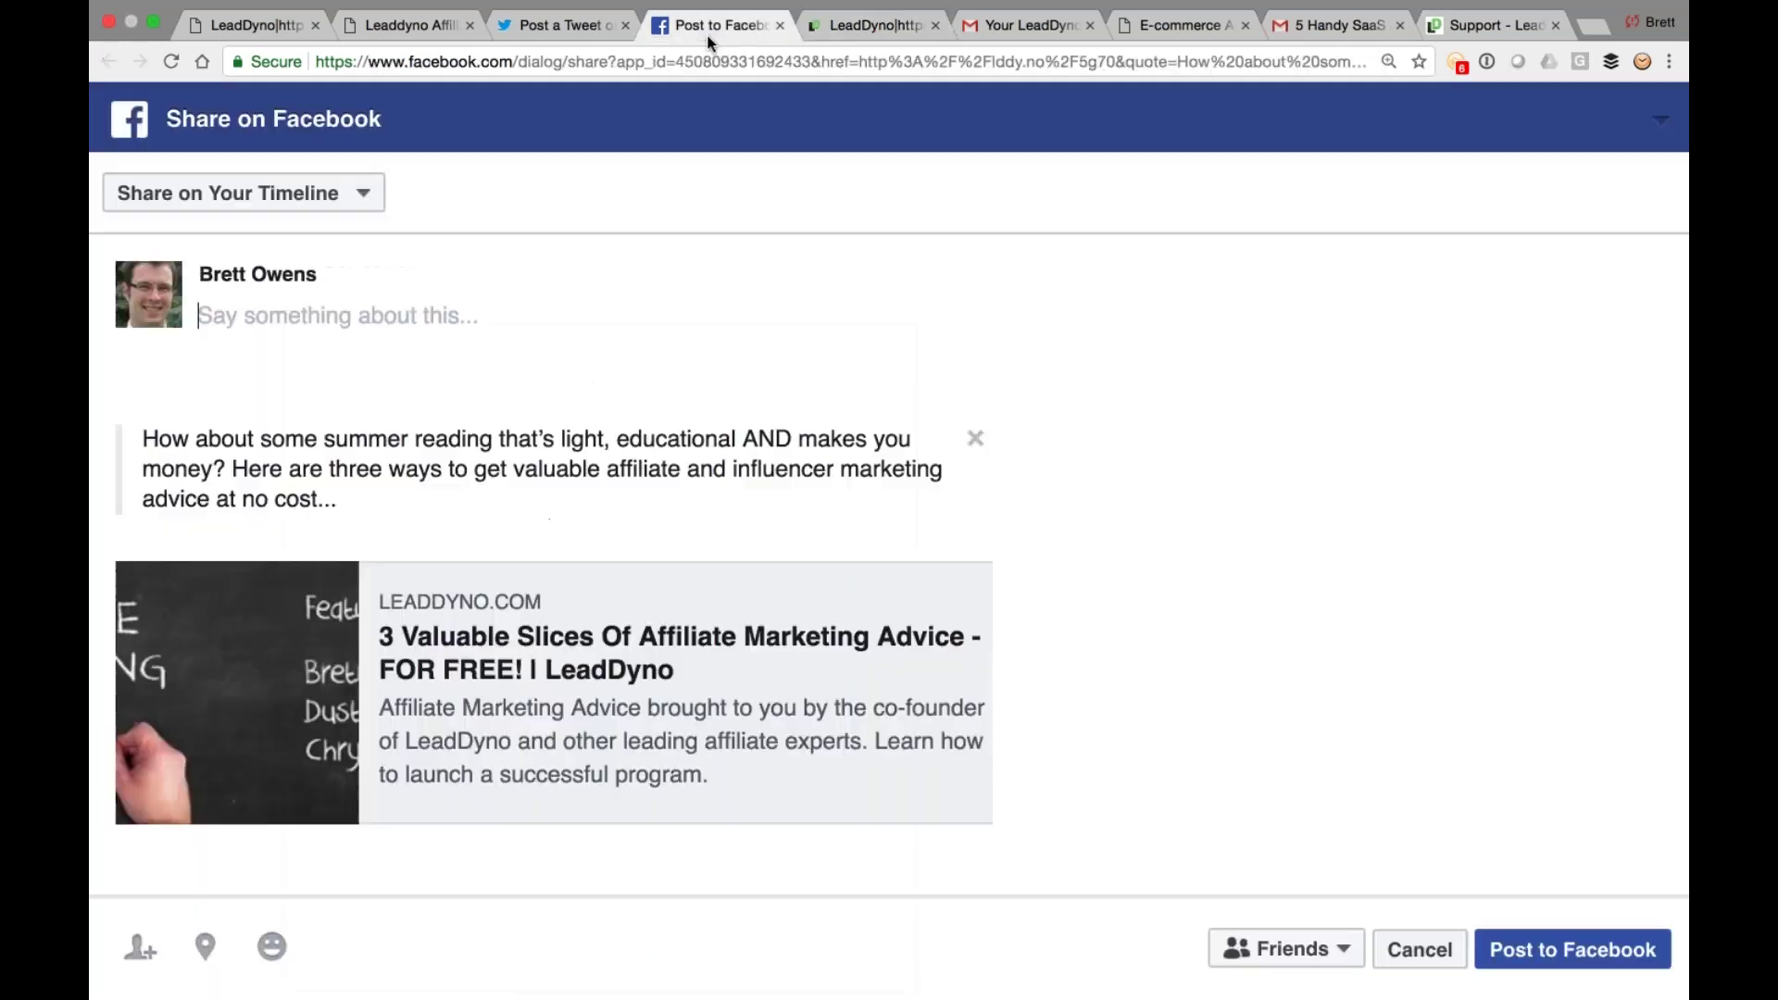
left_click(586, 32)
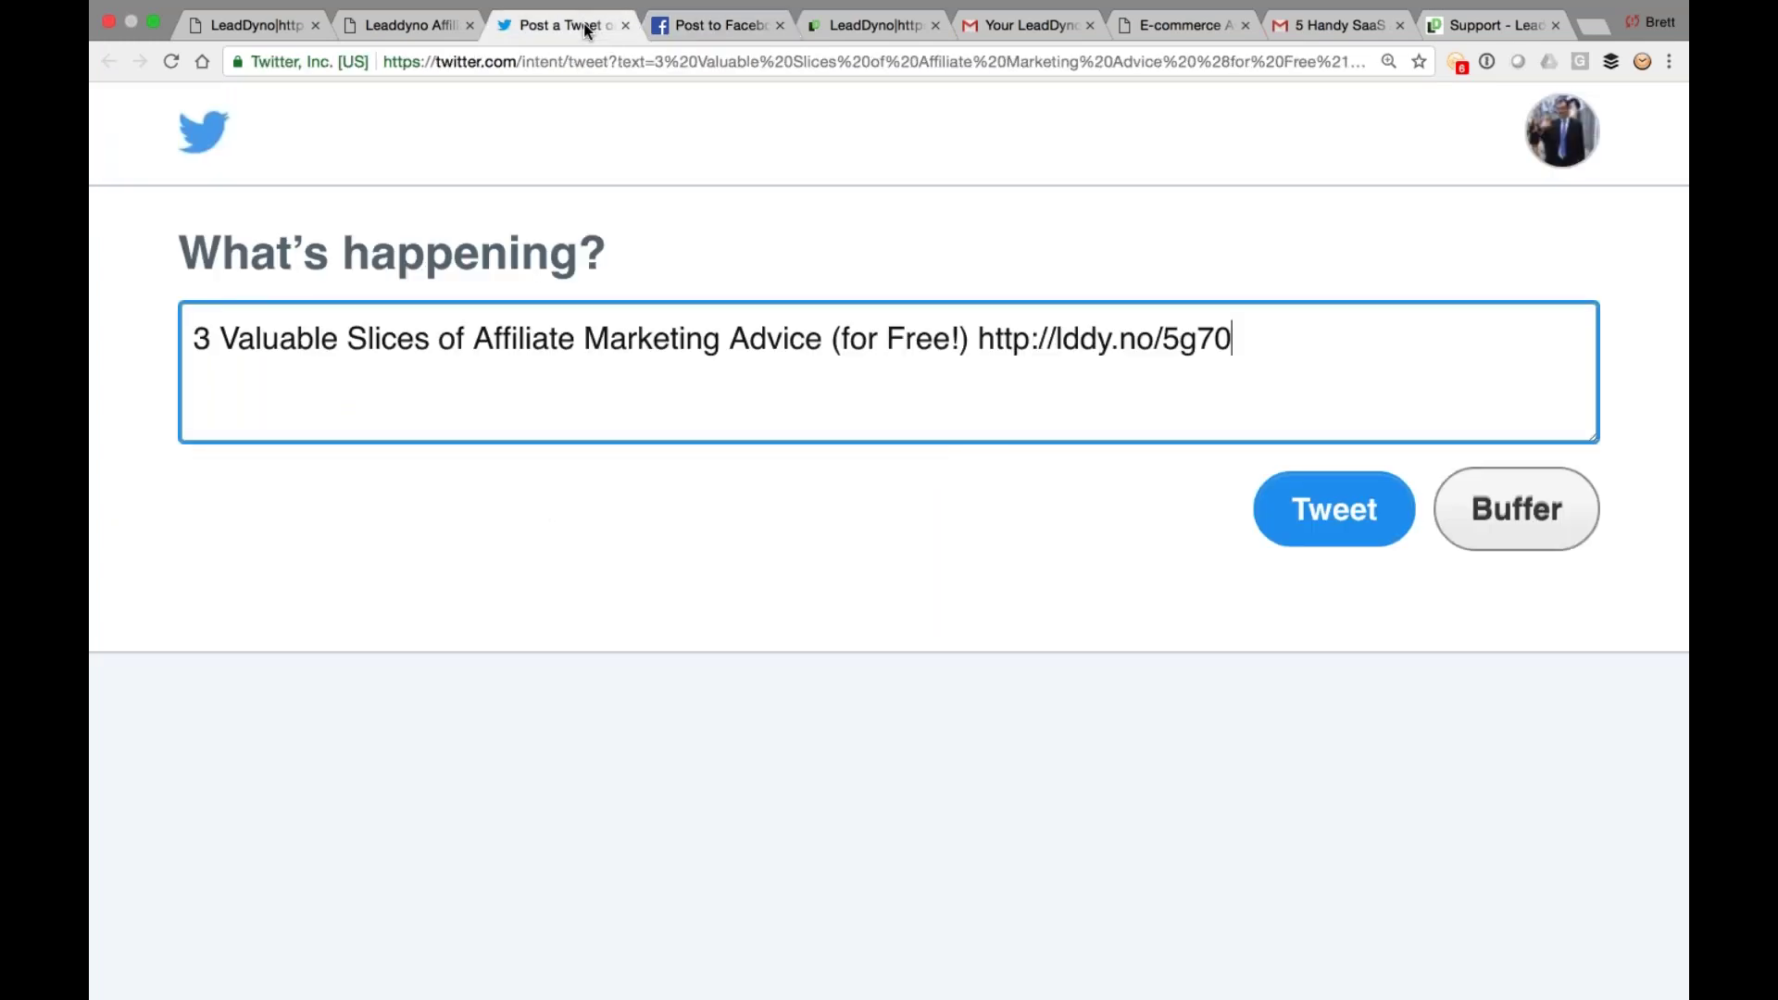
left_click(419, 39)
left_click(875, 26)
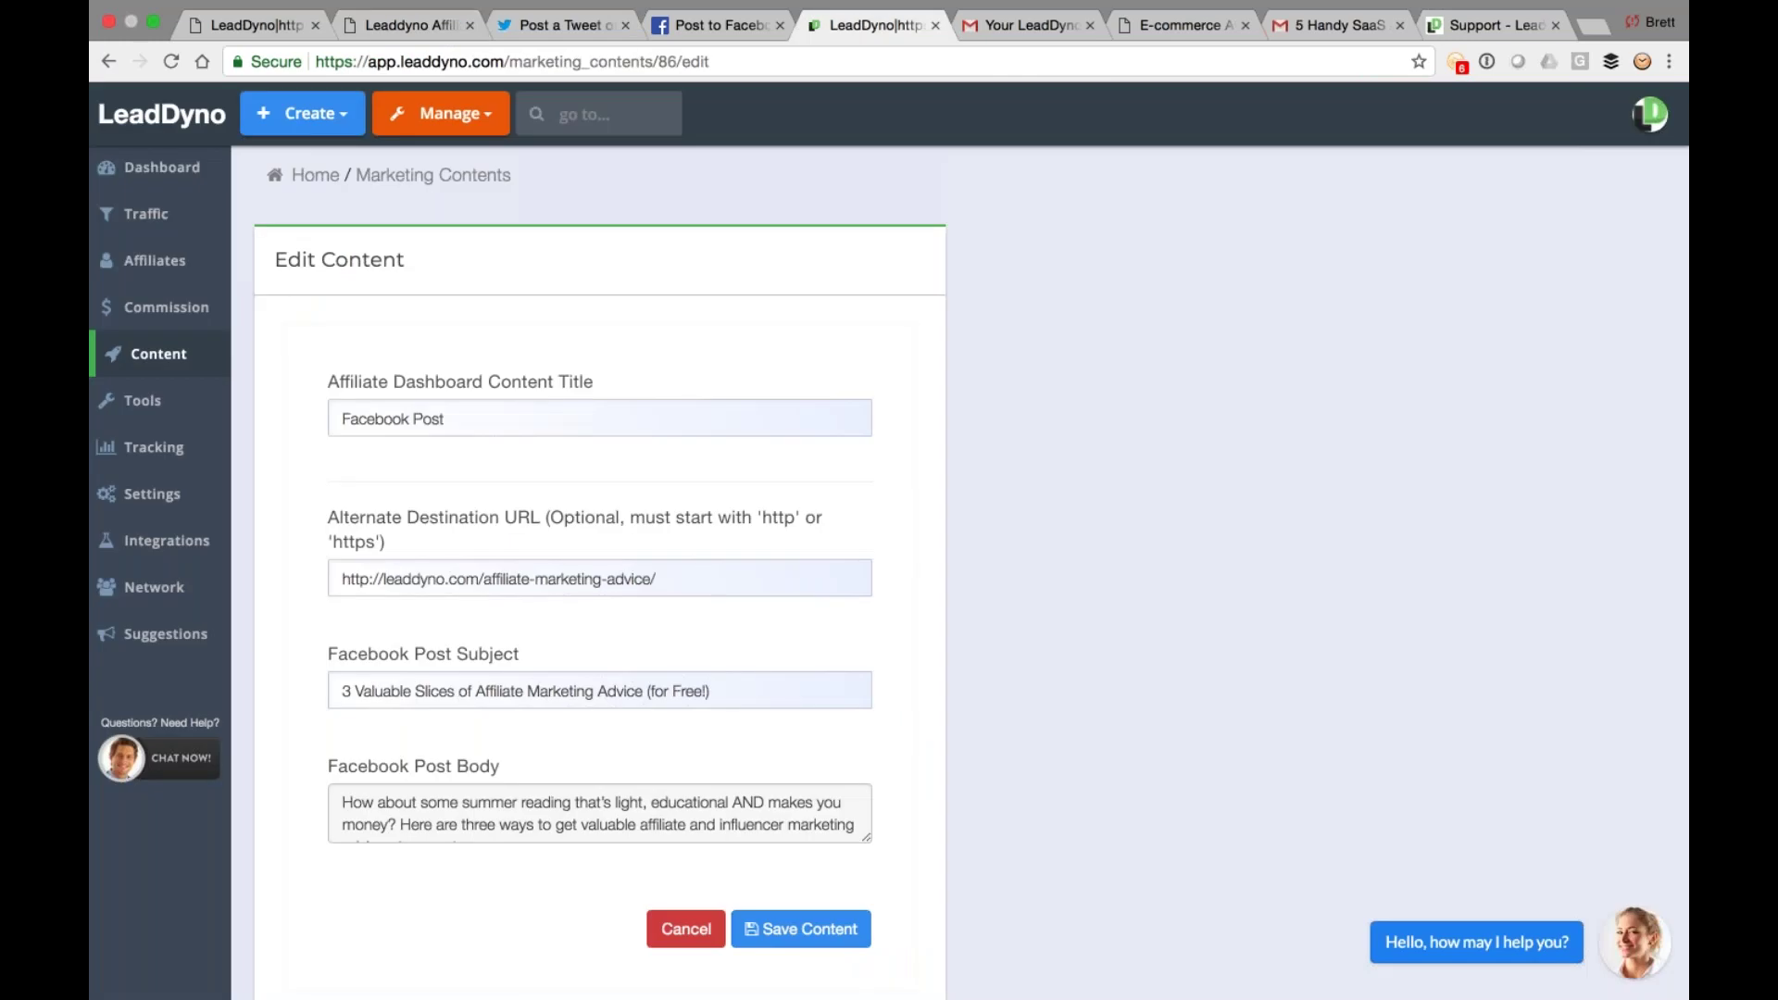
Open the Affiliate Newsletter tool in LeadDyno's Toolbox and view the August '18 affiliate newsletter in Gmail
left_click(143, 399)
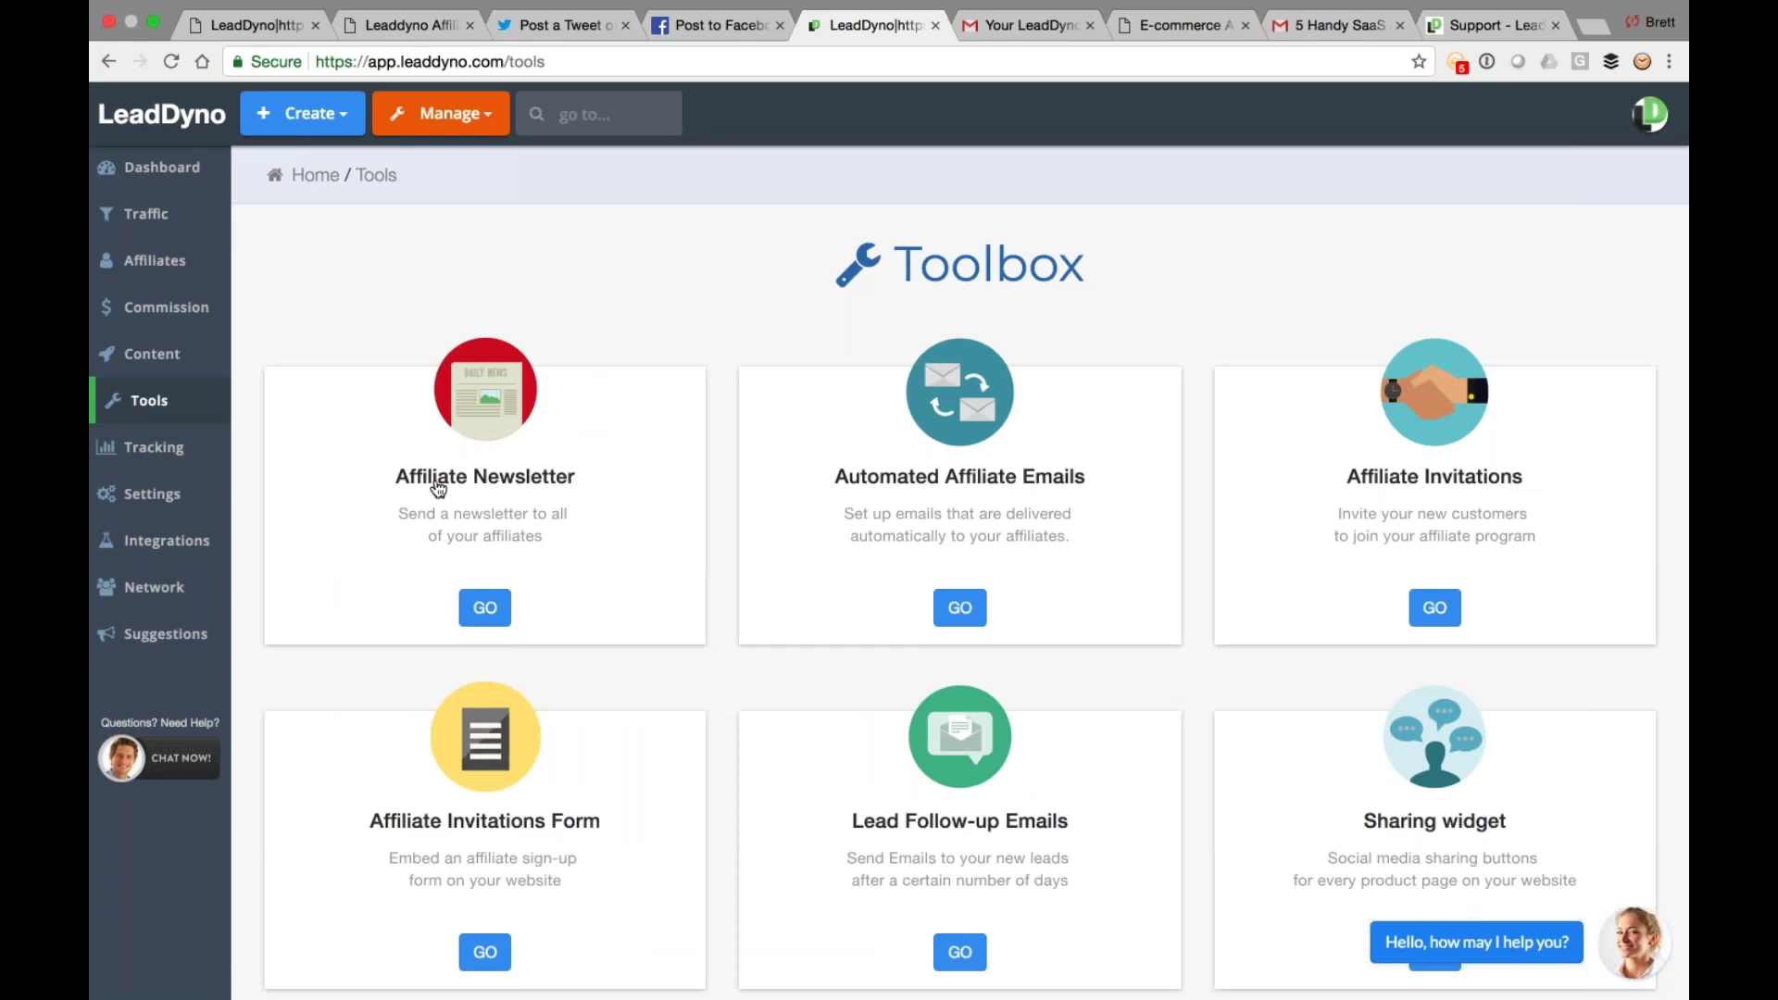
left_click(438, 483)
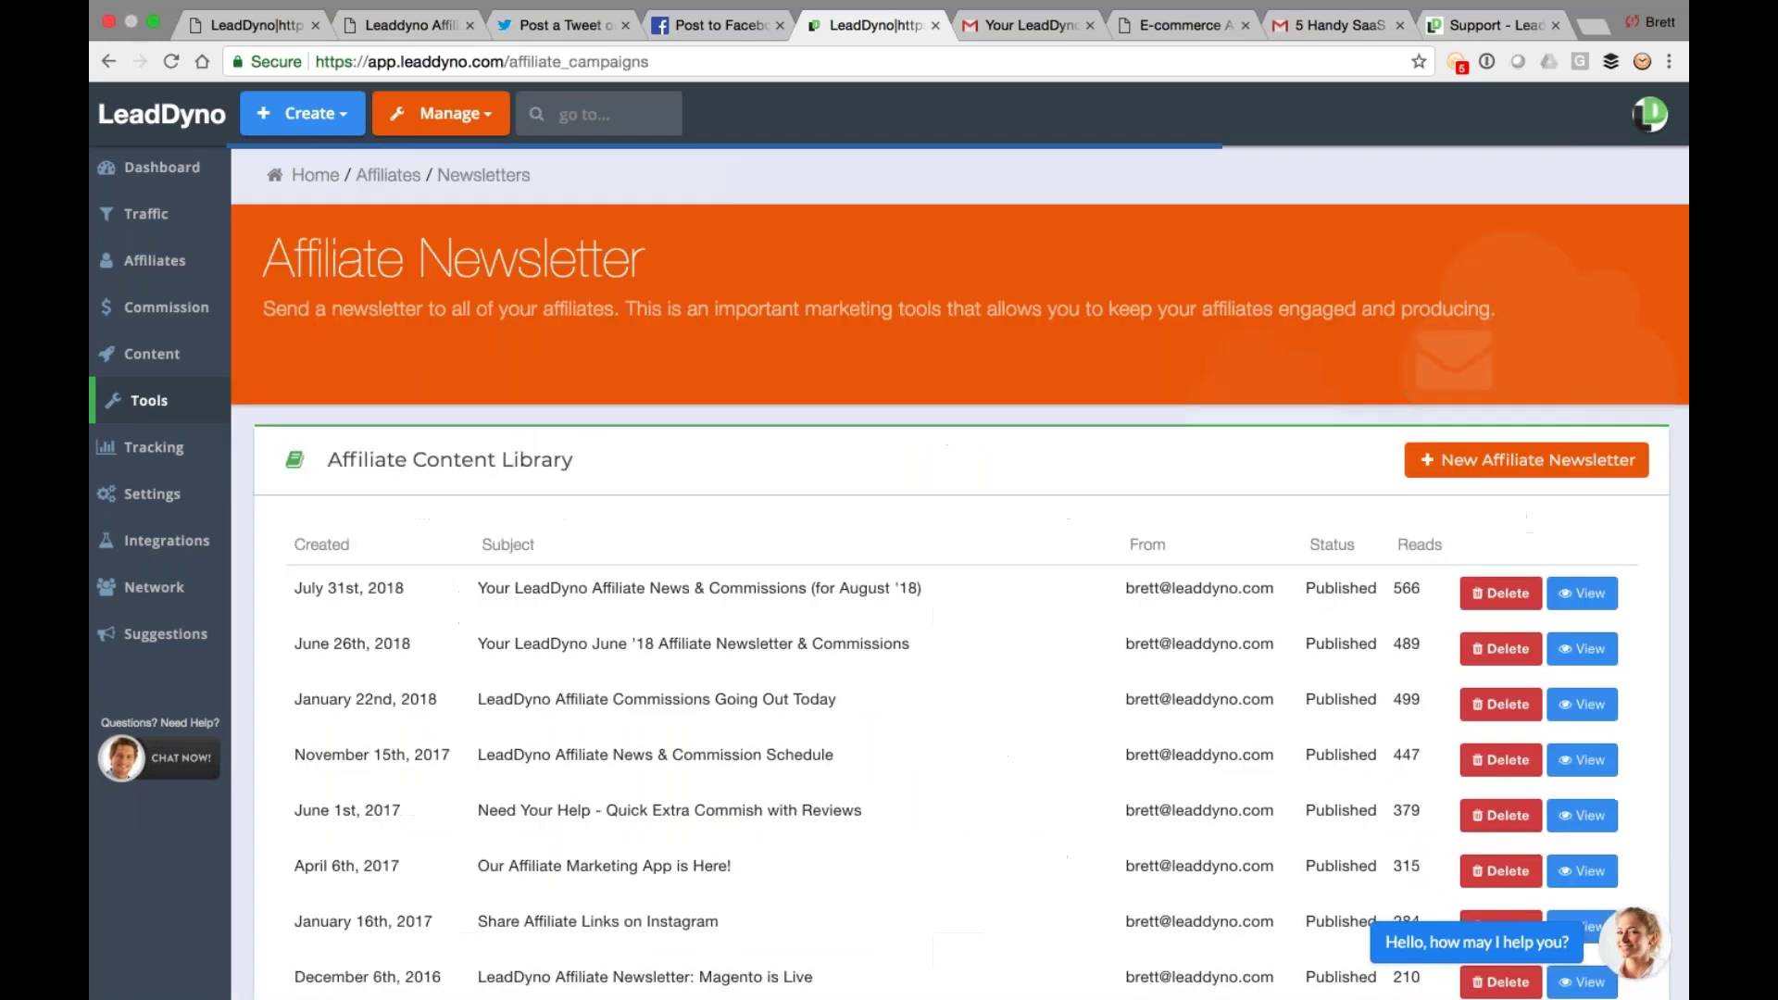
left_click(989, 24)
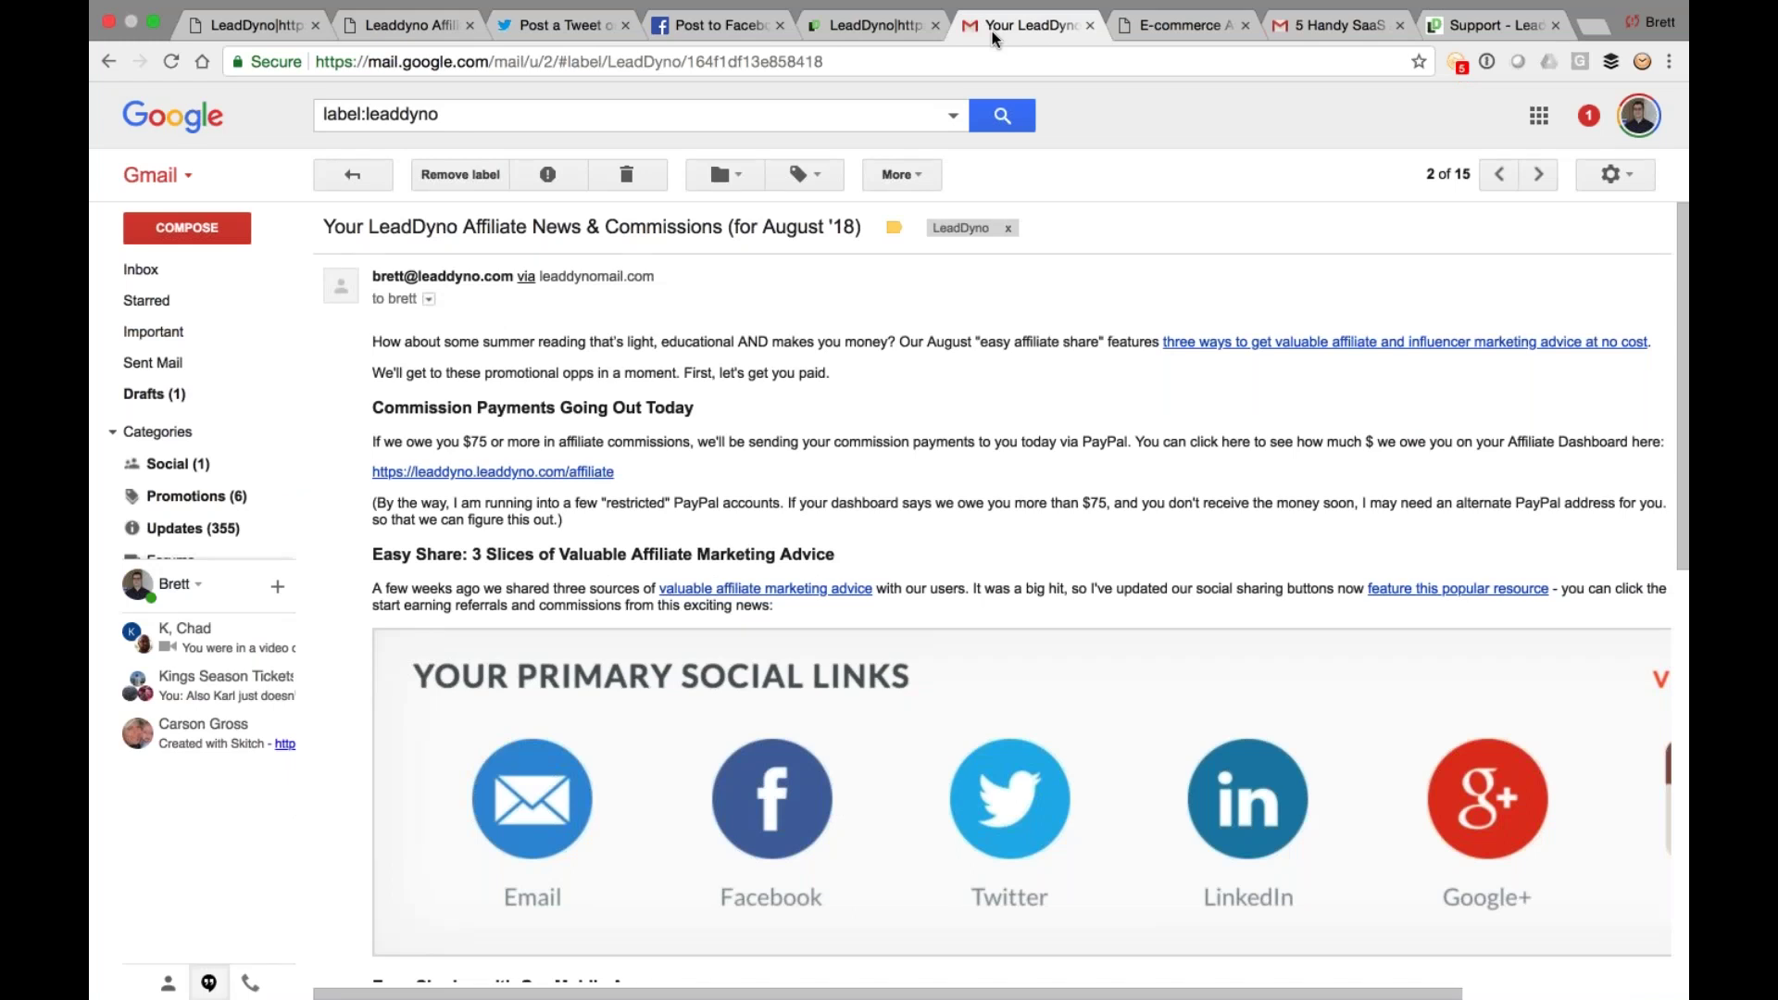
scroll(991, 592, "down", 1)
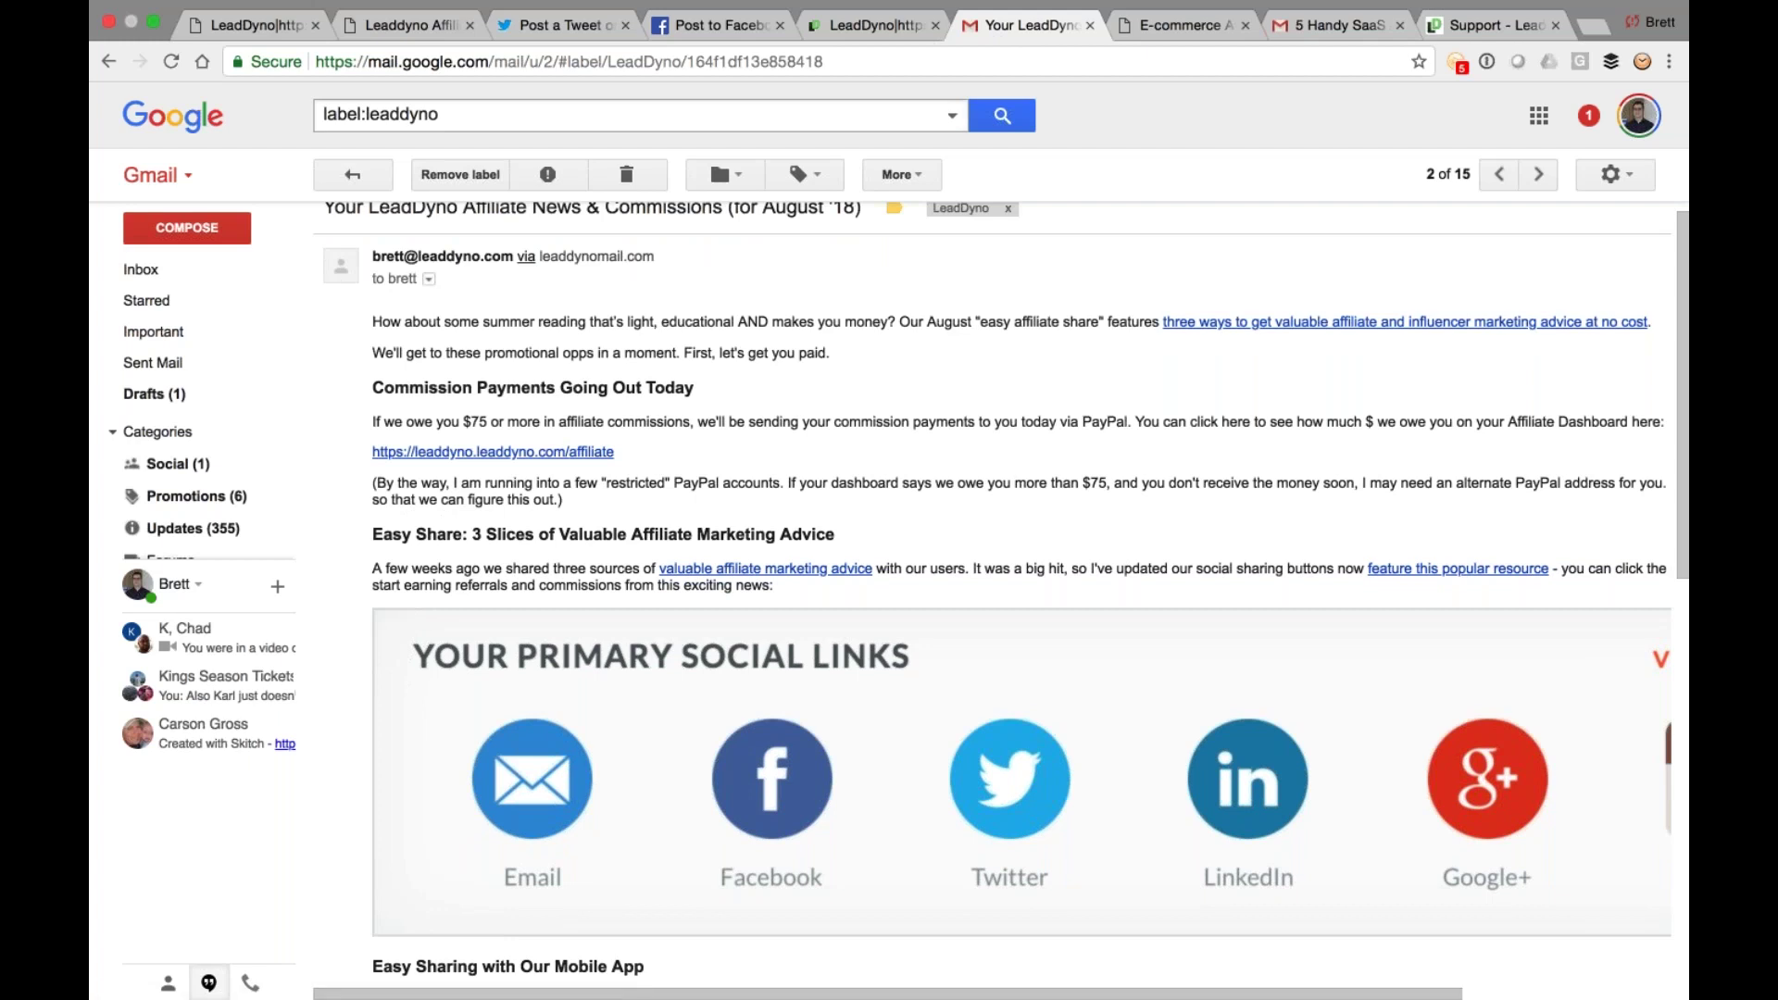
Check the social links on the affiliate dashboard's Home Page and return to the newsletter email in Gmail
left_click(408, 25)
left_click(252, 397)
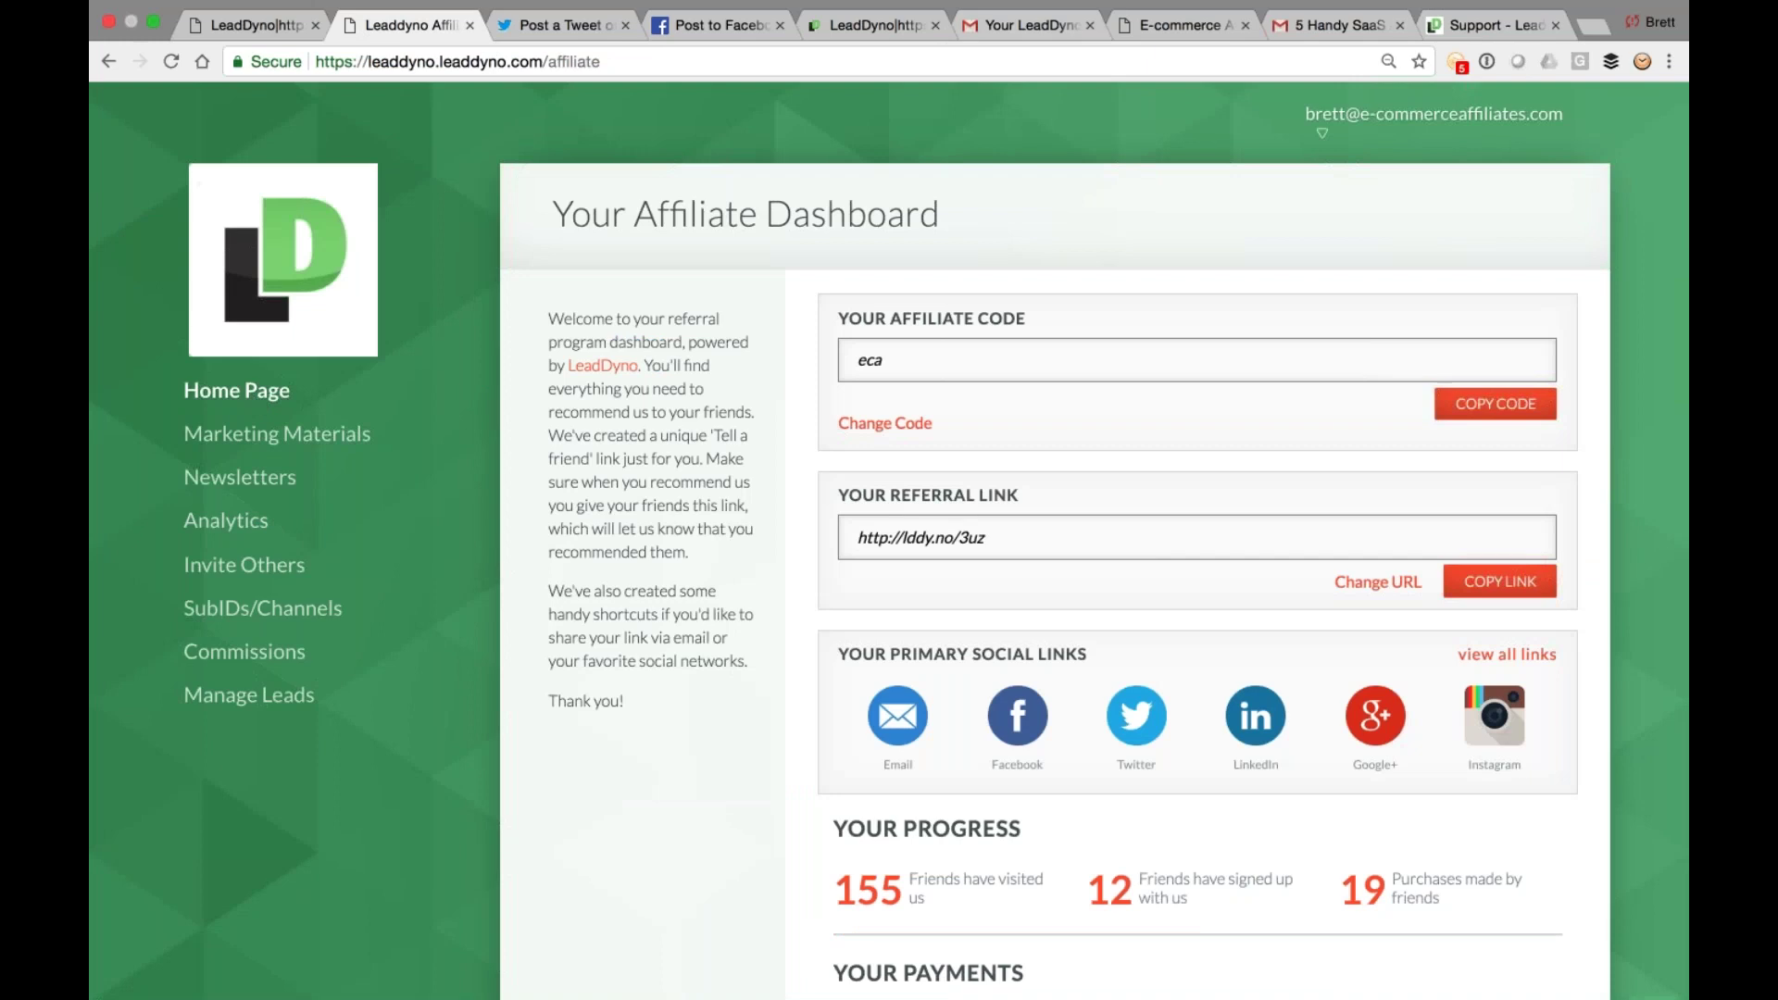
left_click(1028, 25)
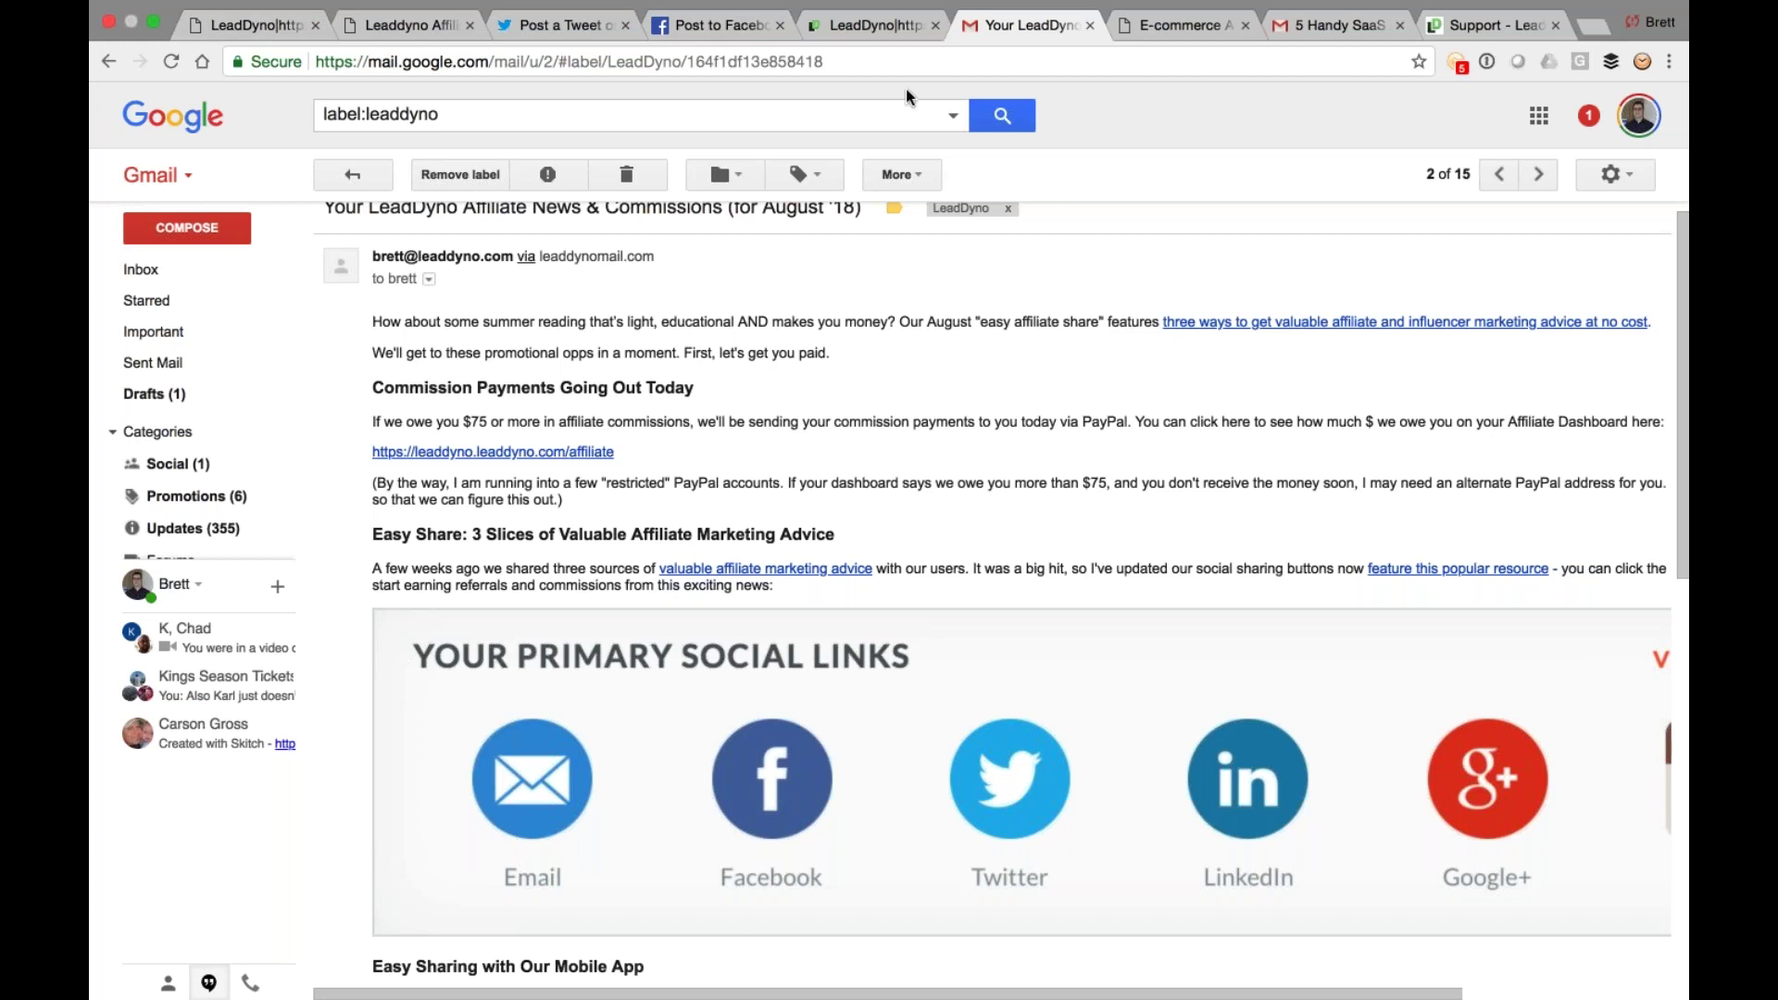
Open Automated Affiliate Emails from LeadDyno's Toolbox and review the New Signup email's settings and body
left_click(865, 26)
left_click(149, 400)
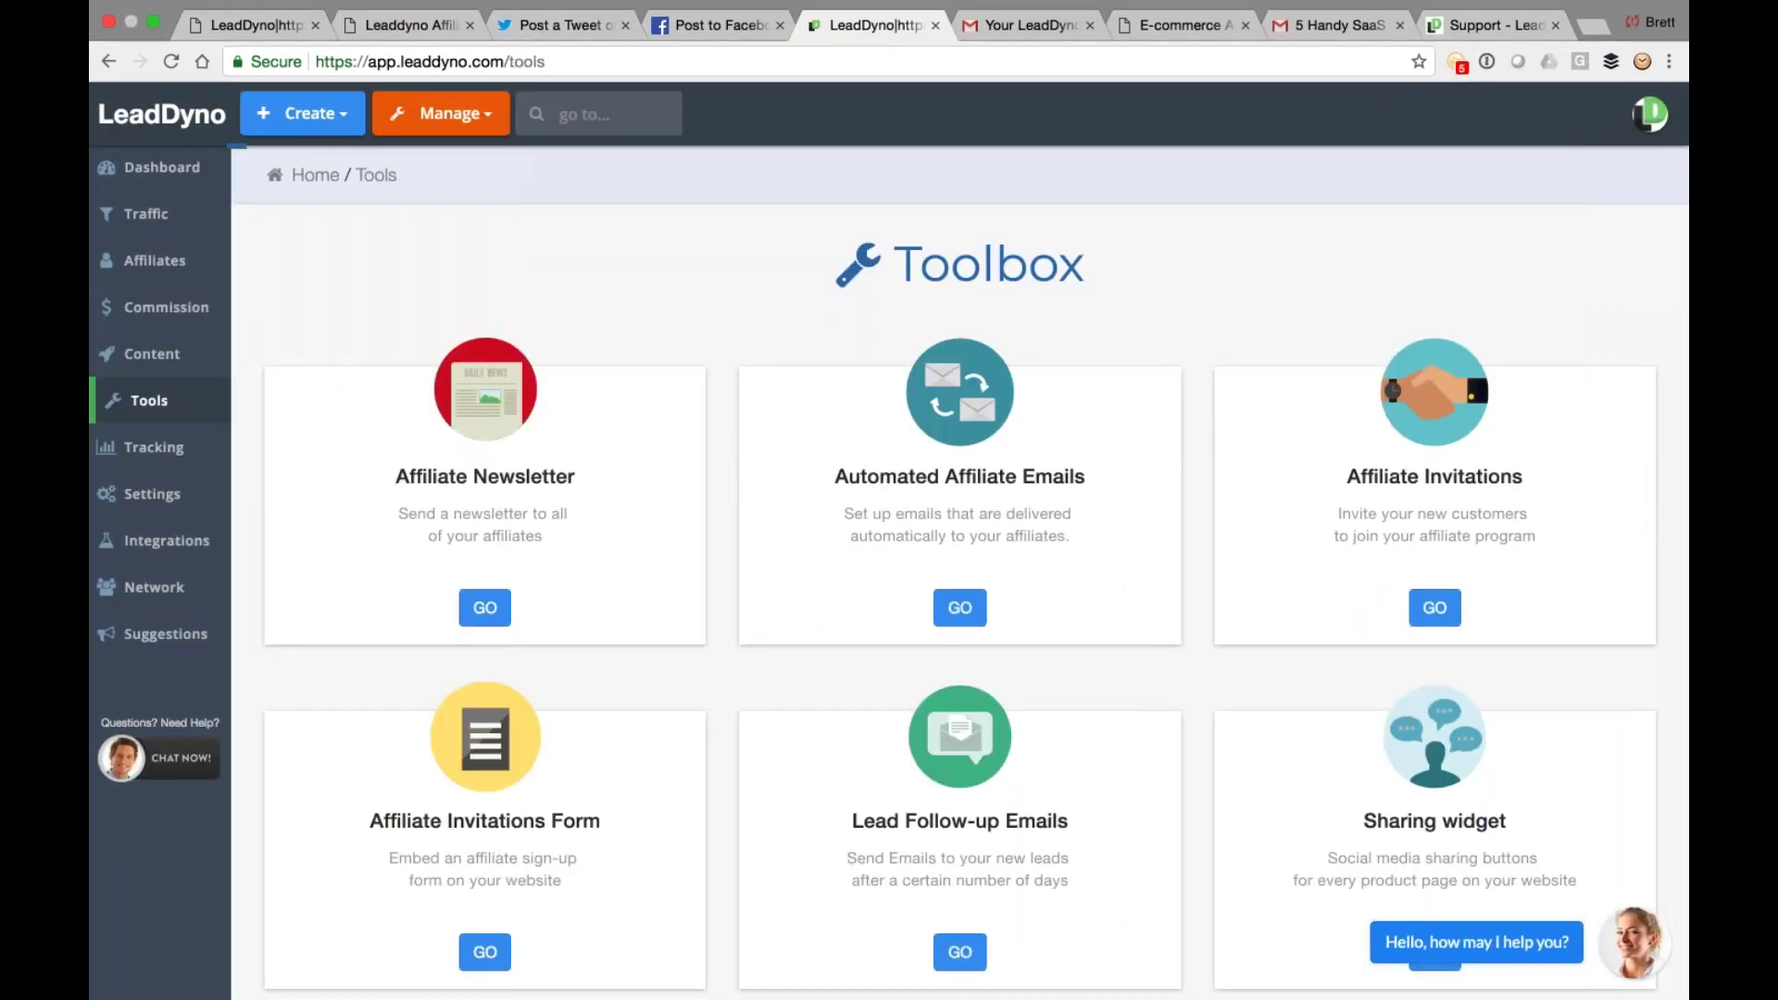
left_click(959, 608)
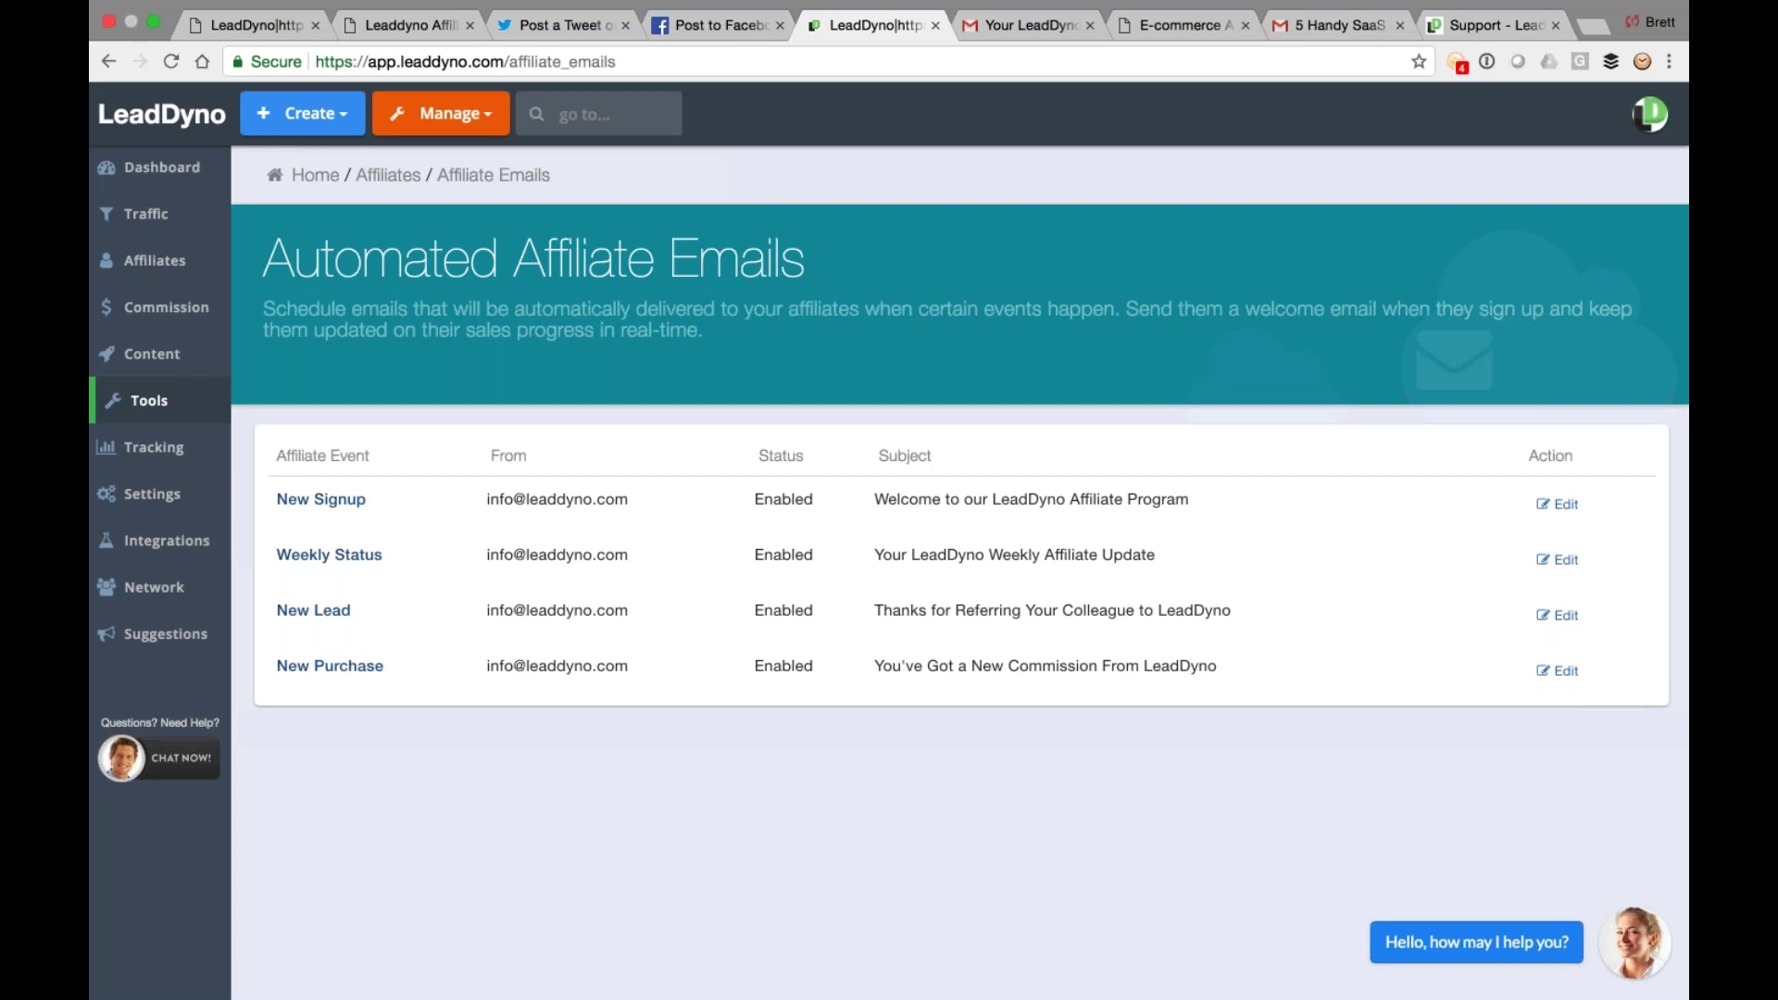
left_click(1565, 505)
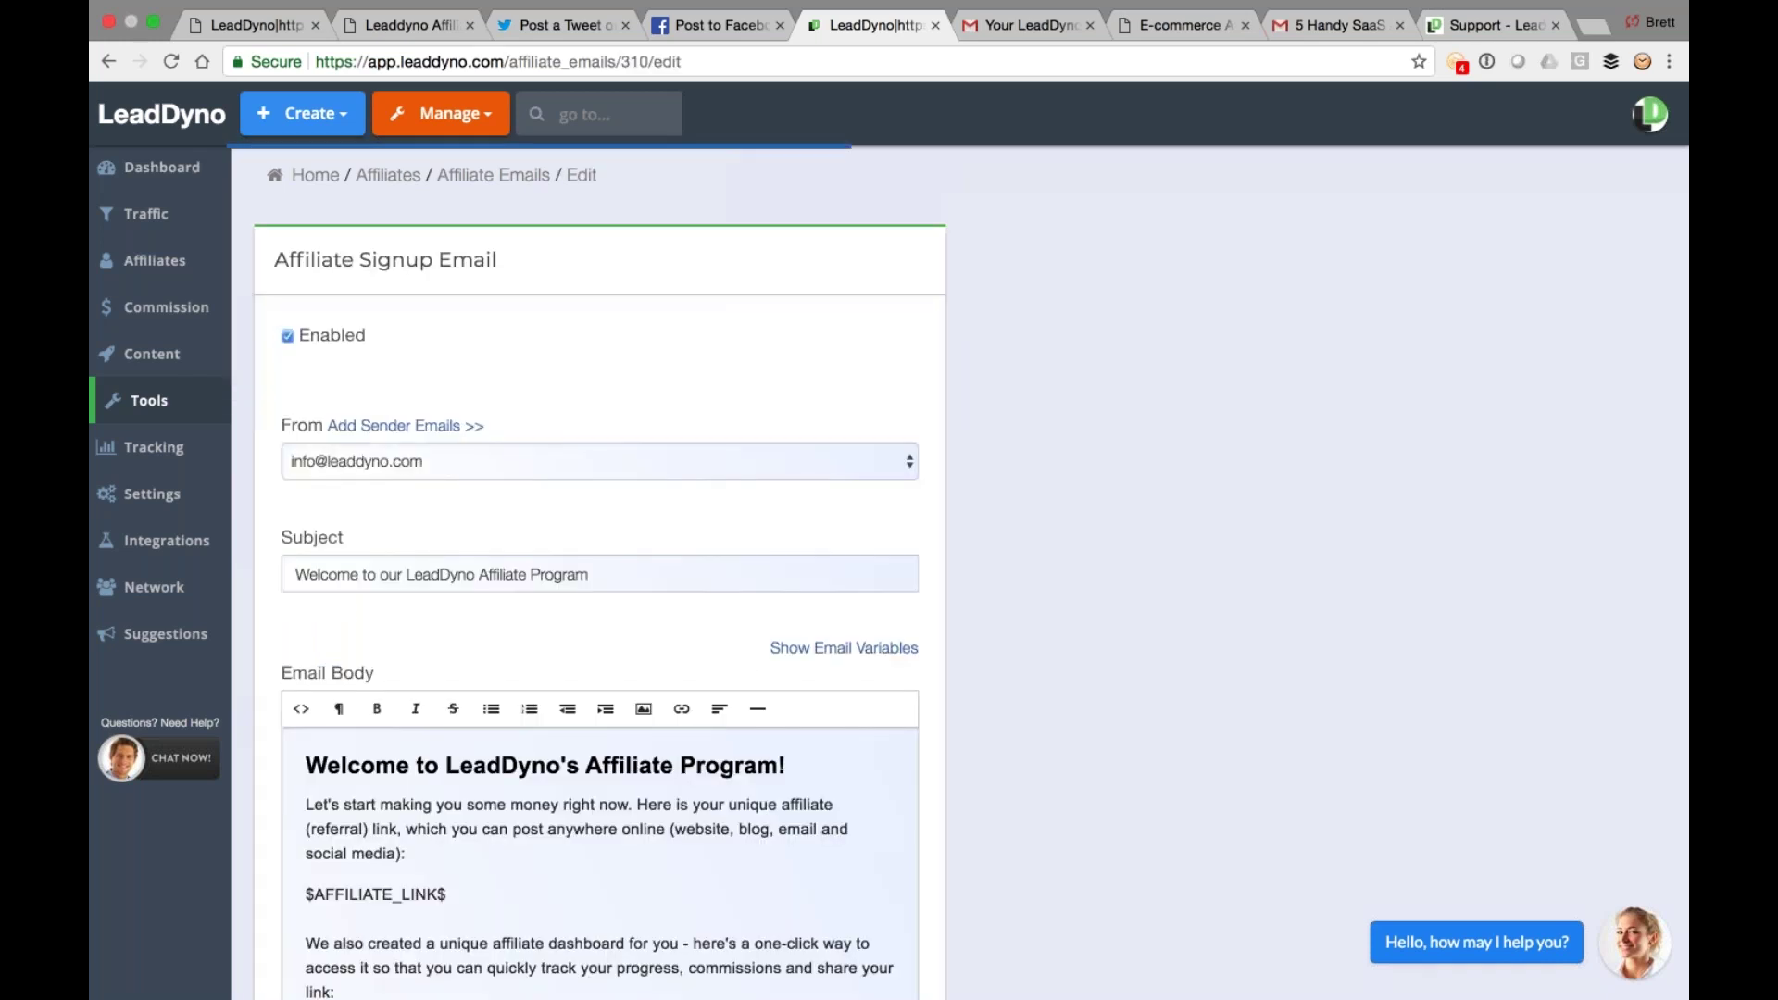
scroll(889, 572, "down", 5)
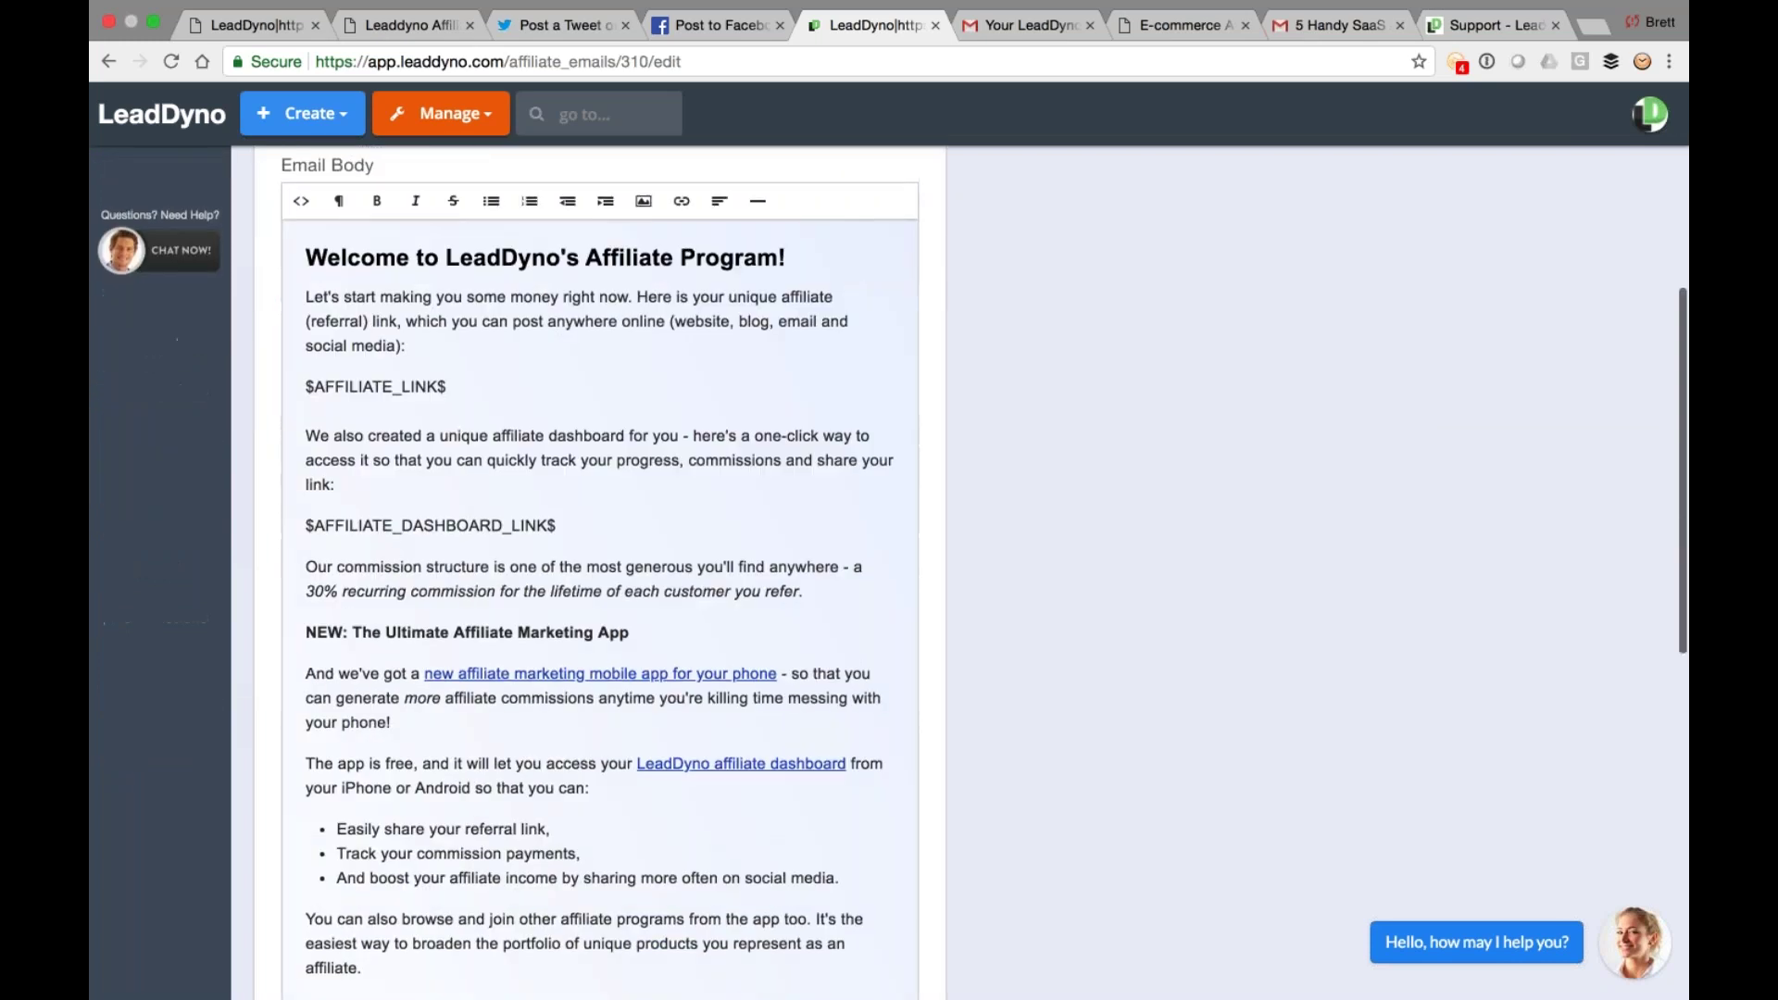
scroll(127, 415, "up", 5)
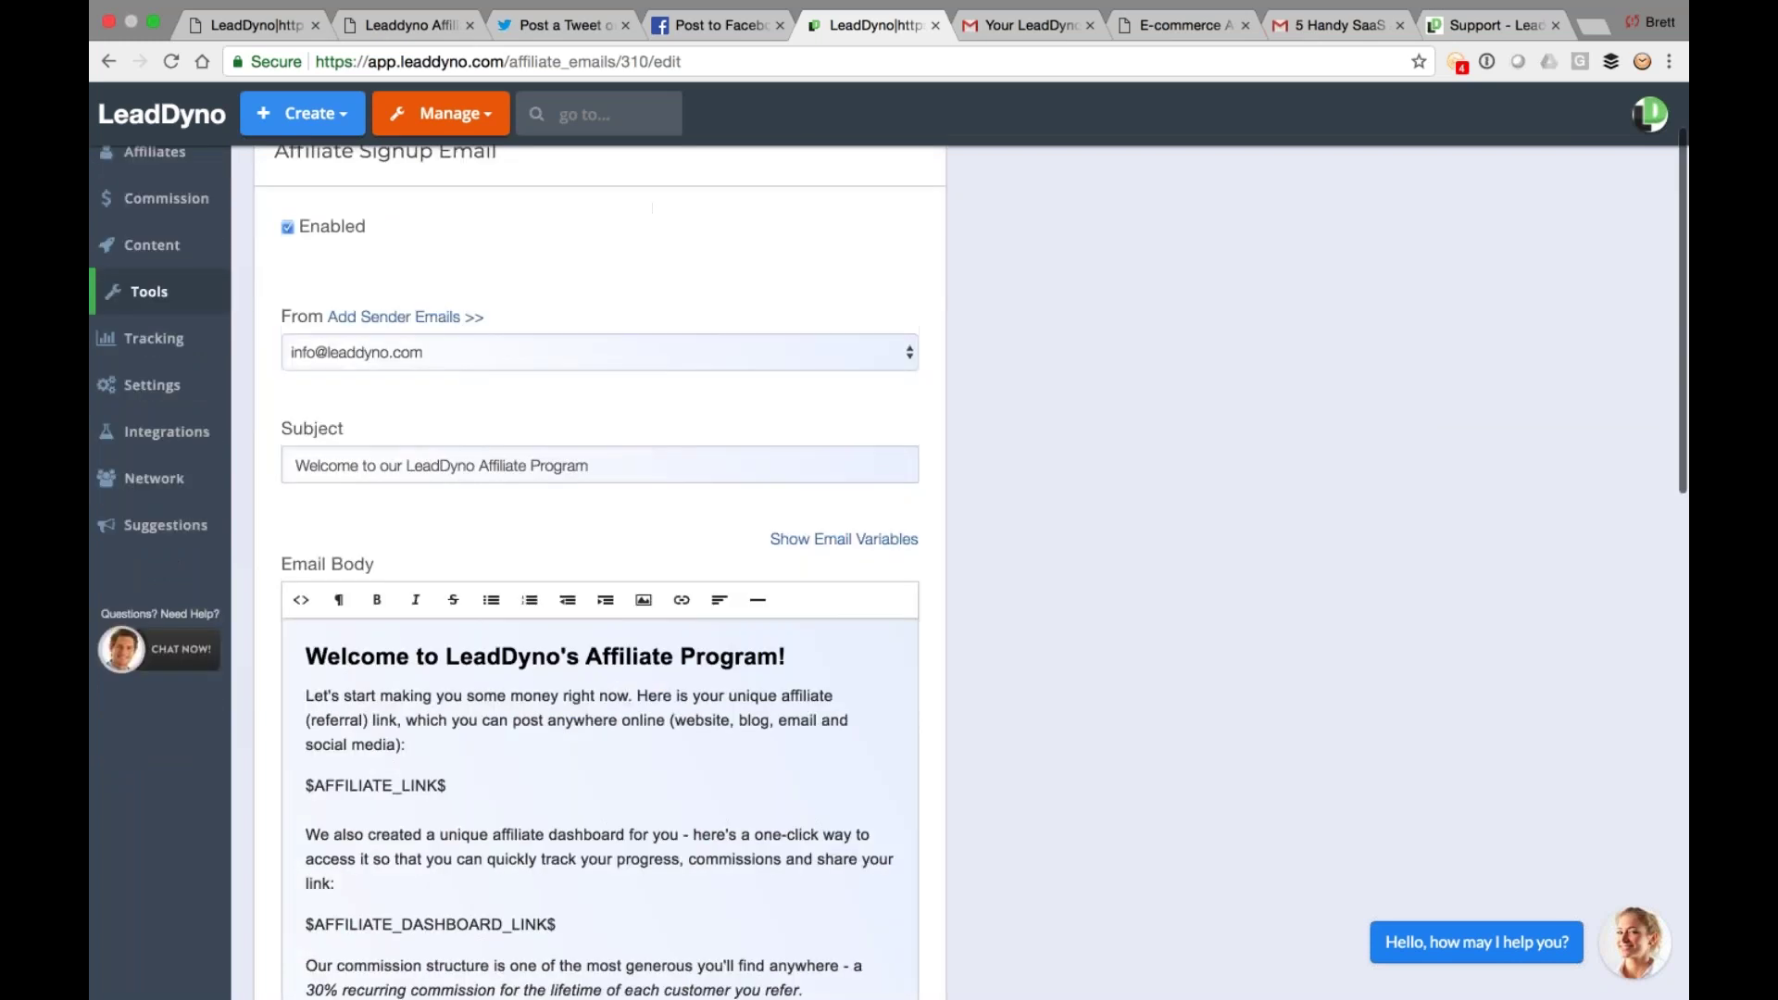
Return to Automated Affiliate Emails through the Toolbox and review the Weekly Status email's settings and body
left_click(127, 416)
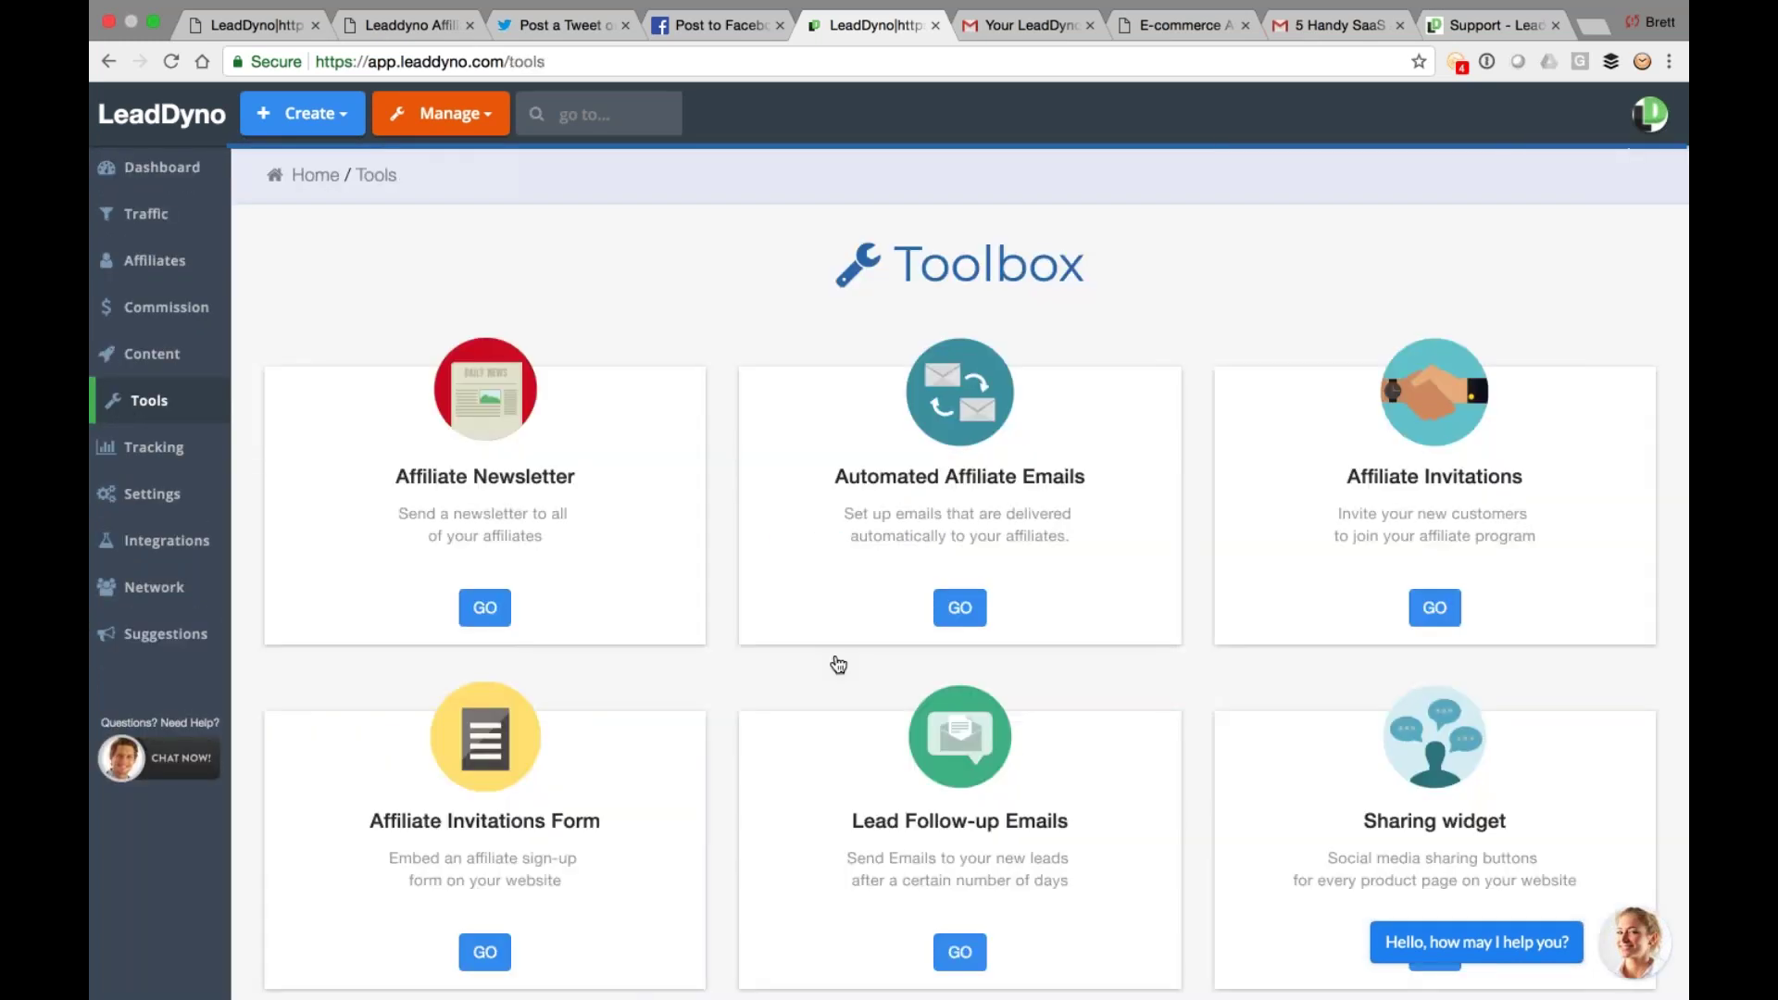
scroll(833, 663, "down", 1)
left_click(980, 555)
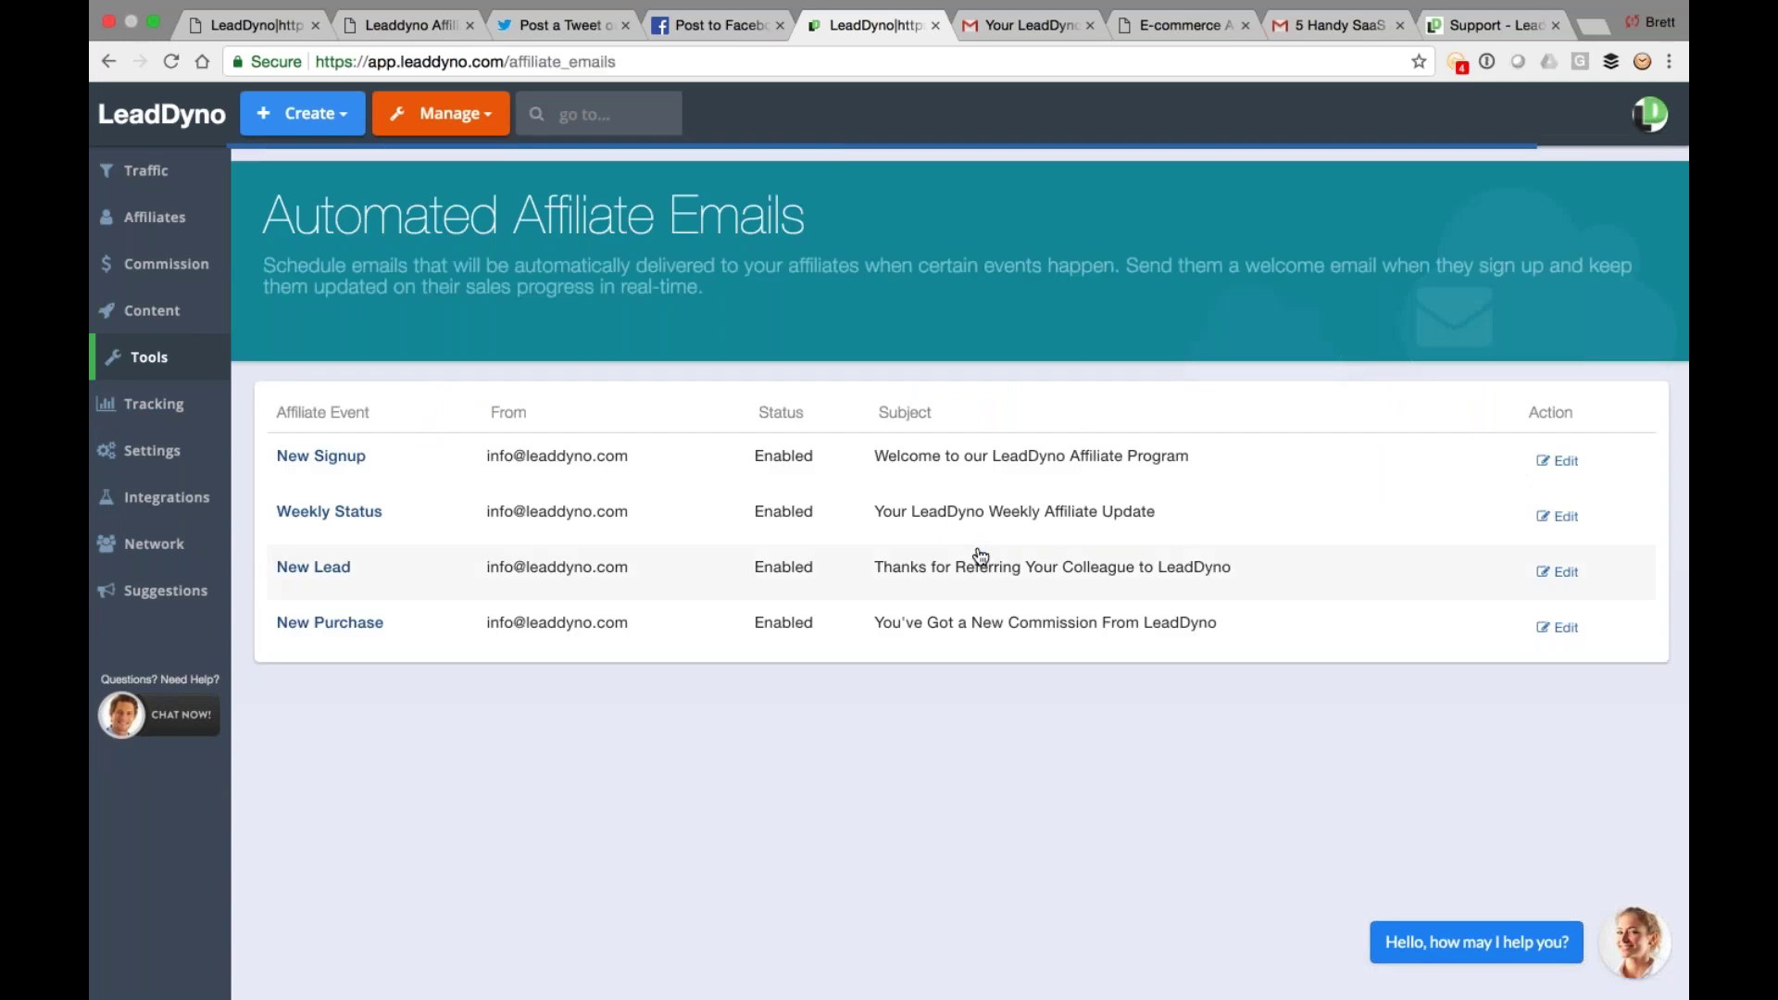
left_click(1561, 516)
scroll(1103, 635, "down", 1)
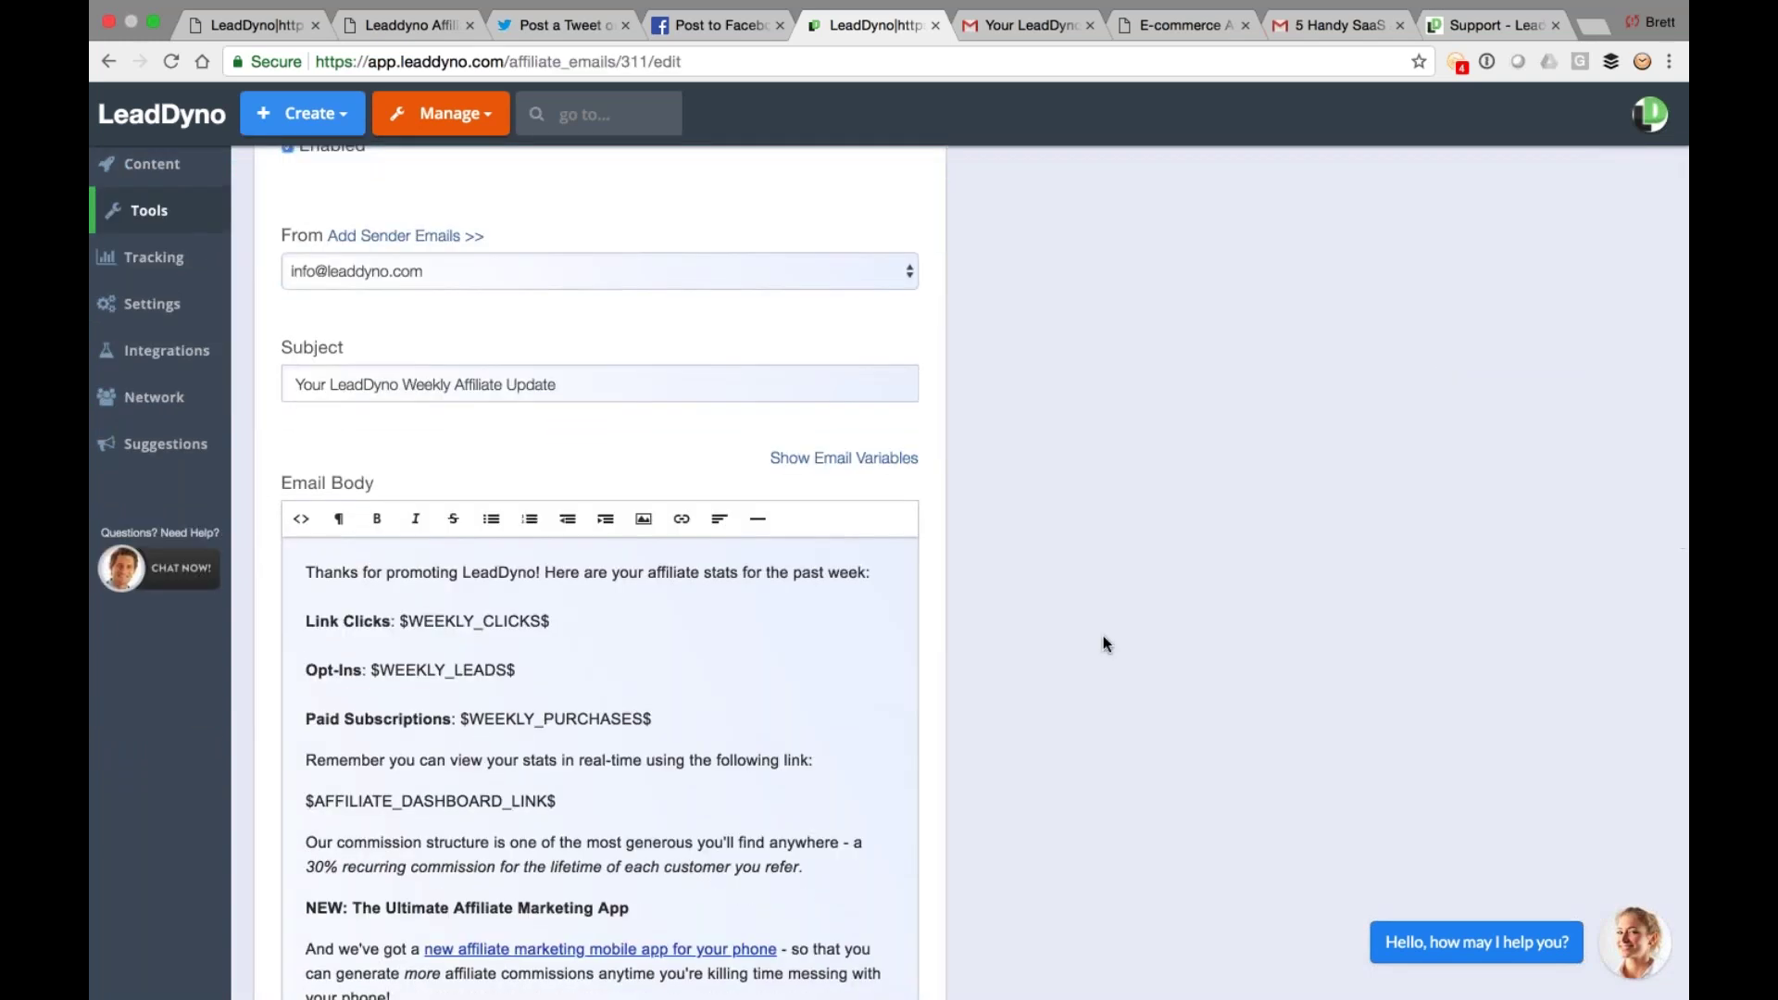
scroll(1103, 635, "up", 3)
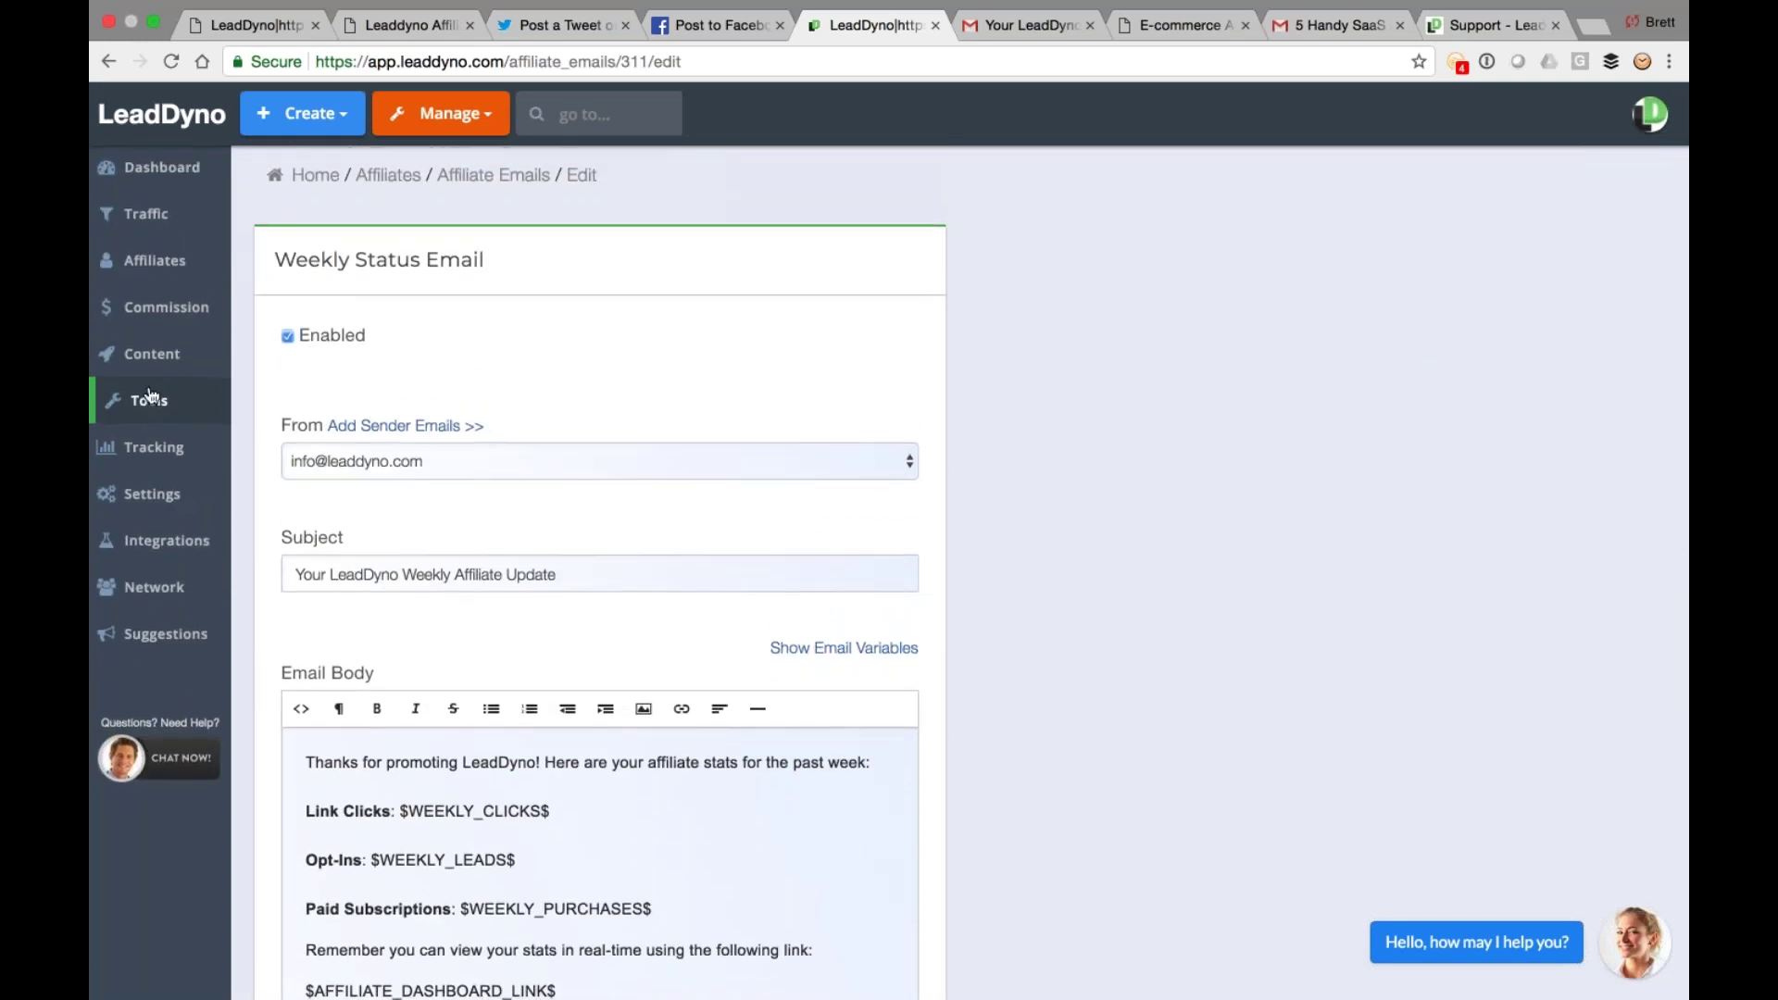
Return to the Toolbox to review the affiliate tools and view the Affiliates list
left_click(148, 397)
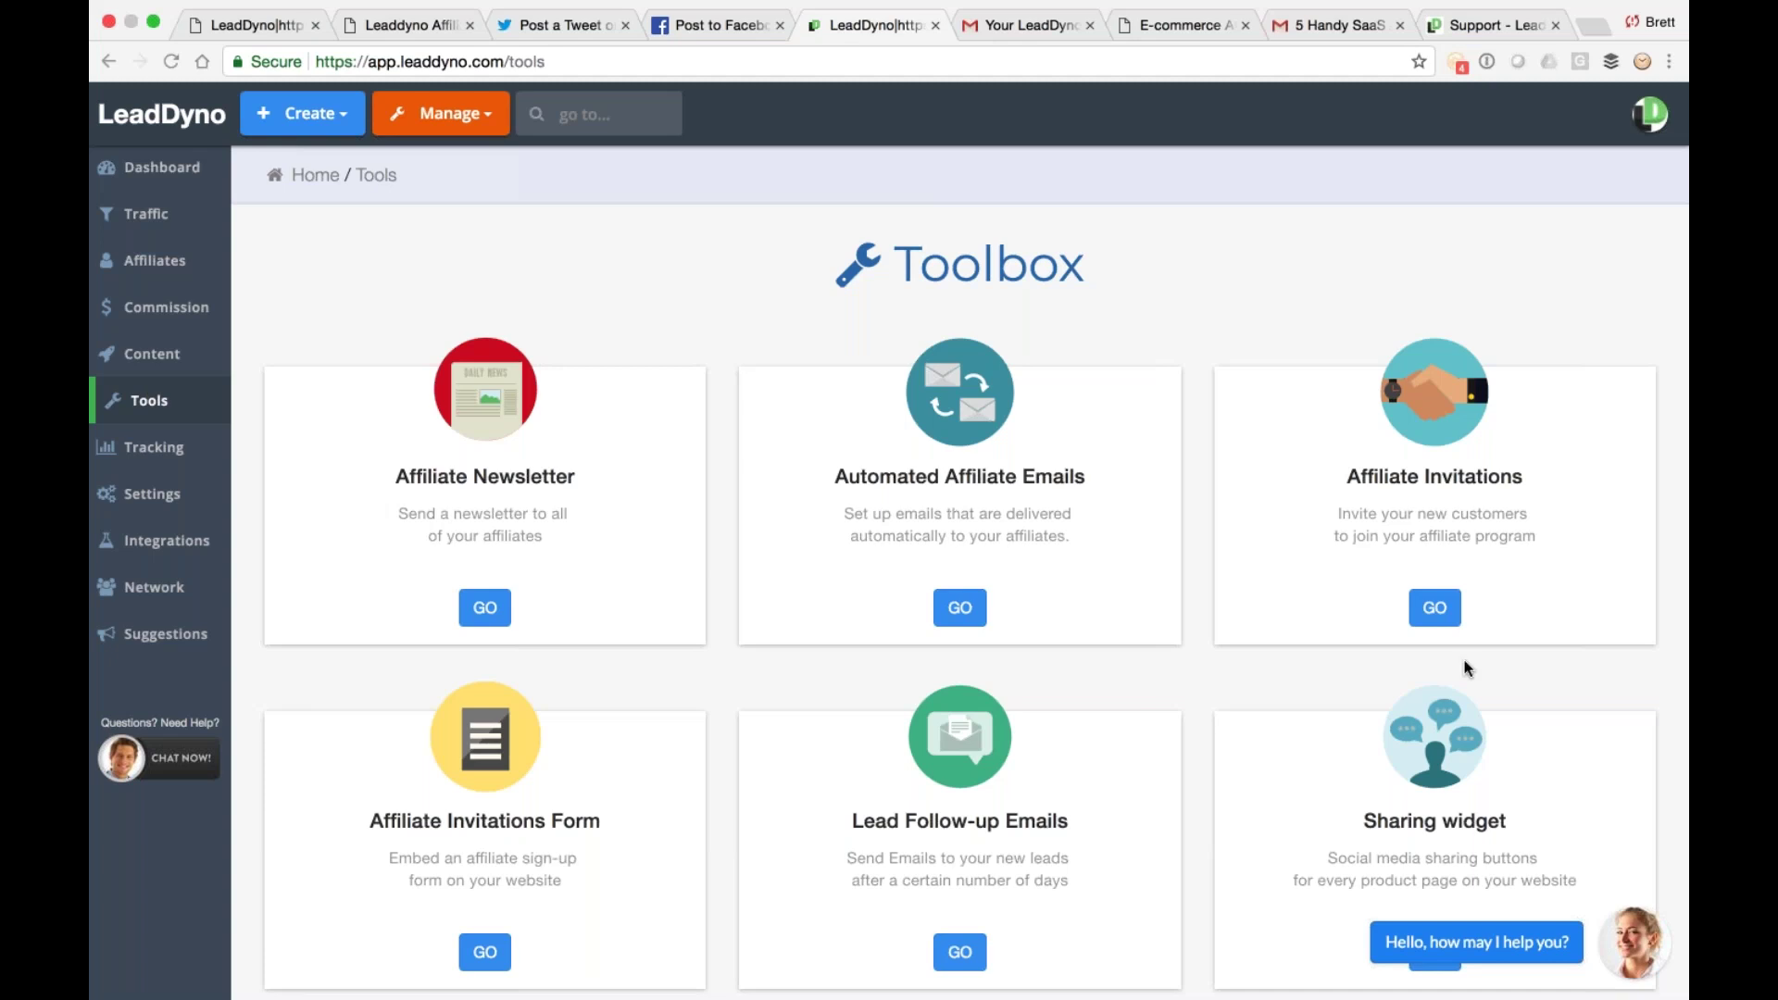
left_click(1434, 402)
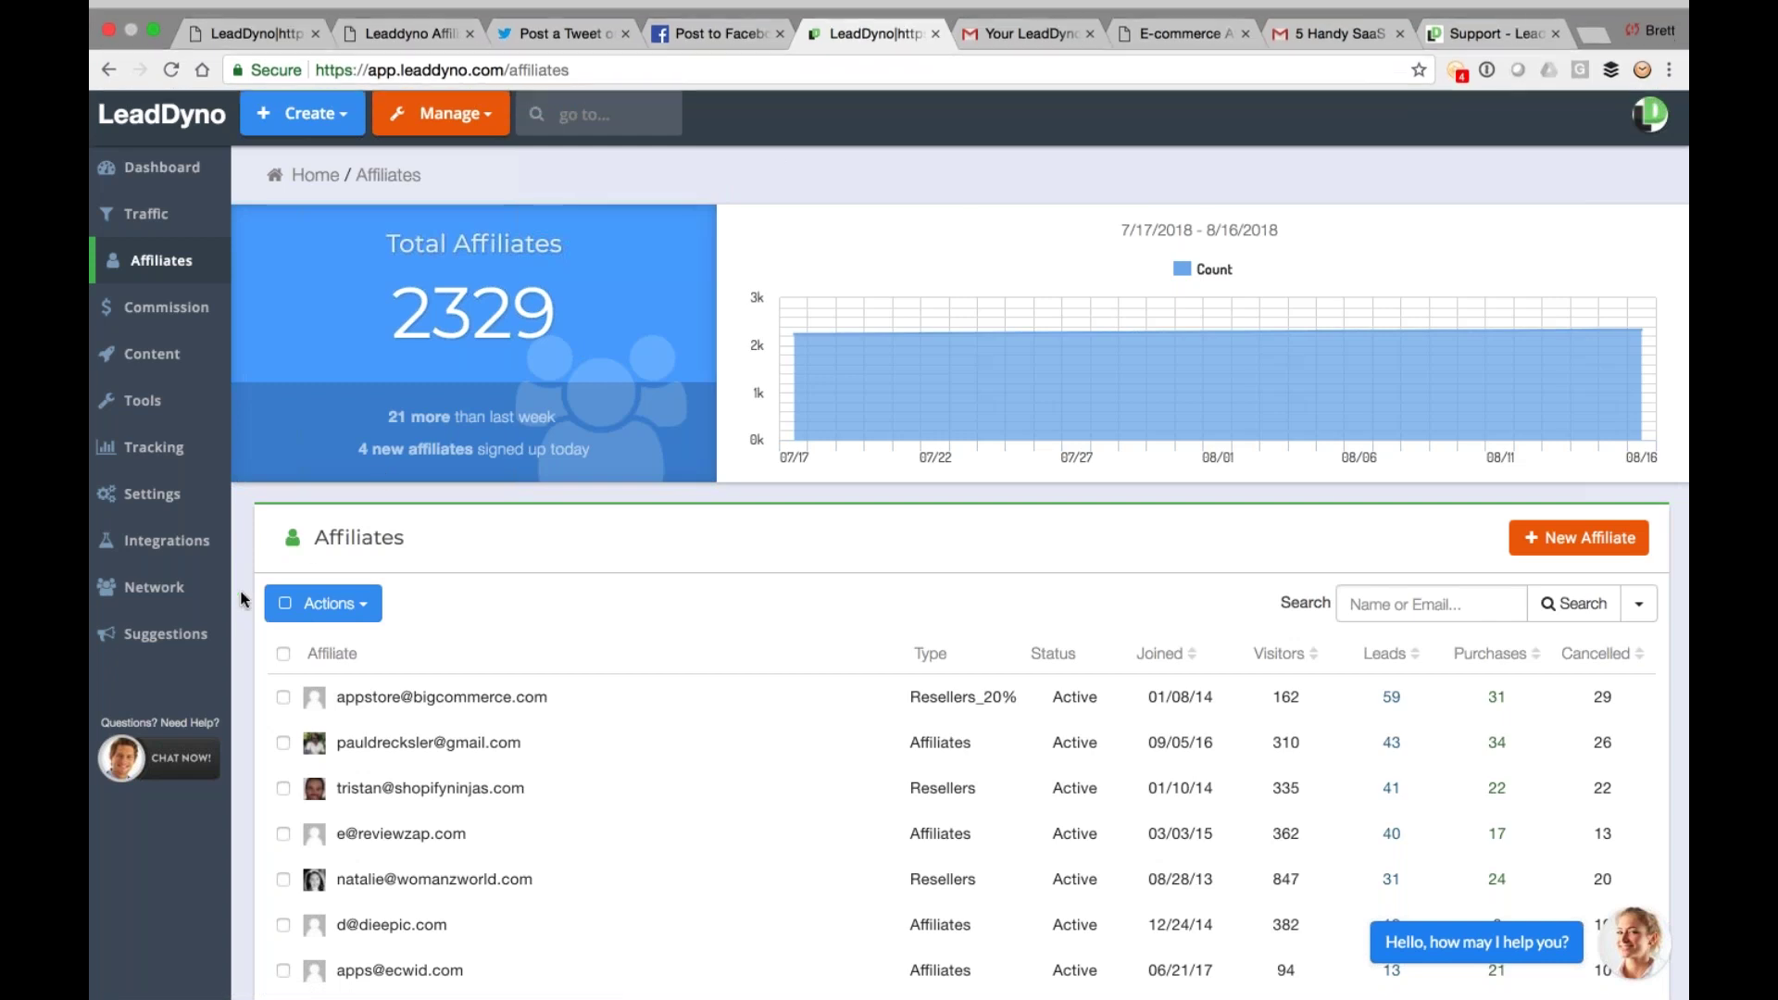
Open the E-Commerce Affiliates network site, browse its program directory and view the 5 Handy SaaS Affiliate Programs email in Gmail
left_click(149, 592)
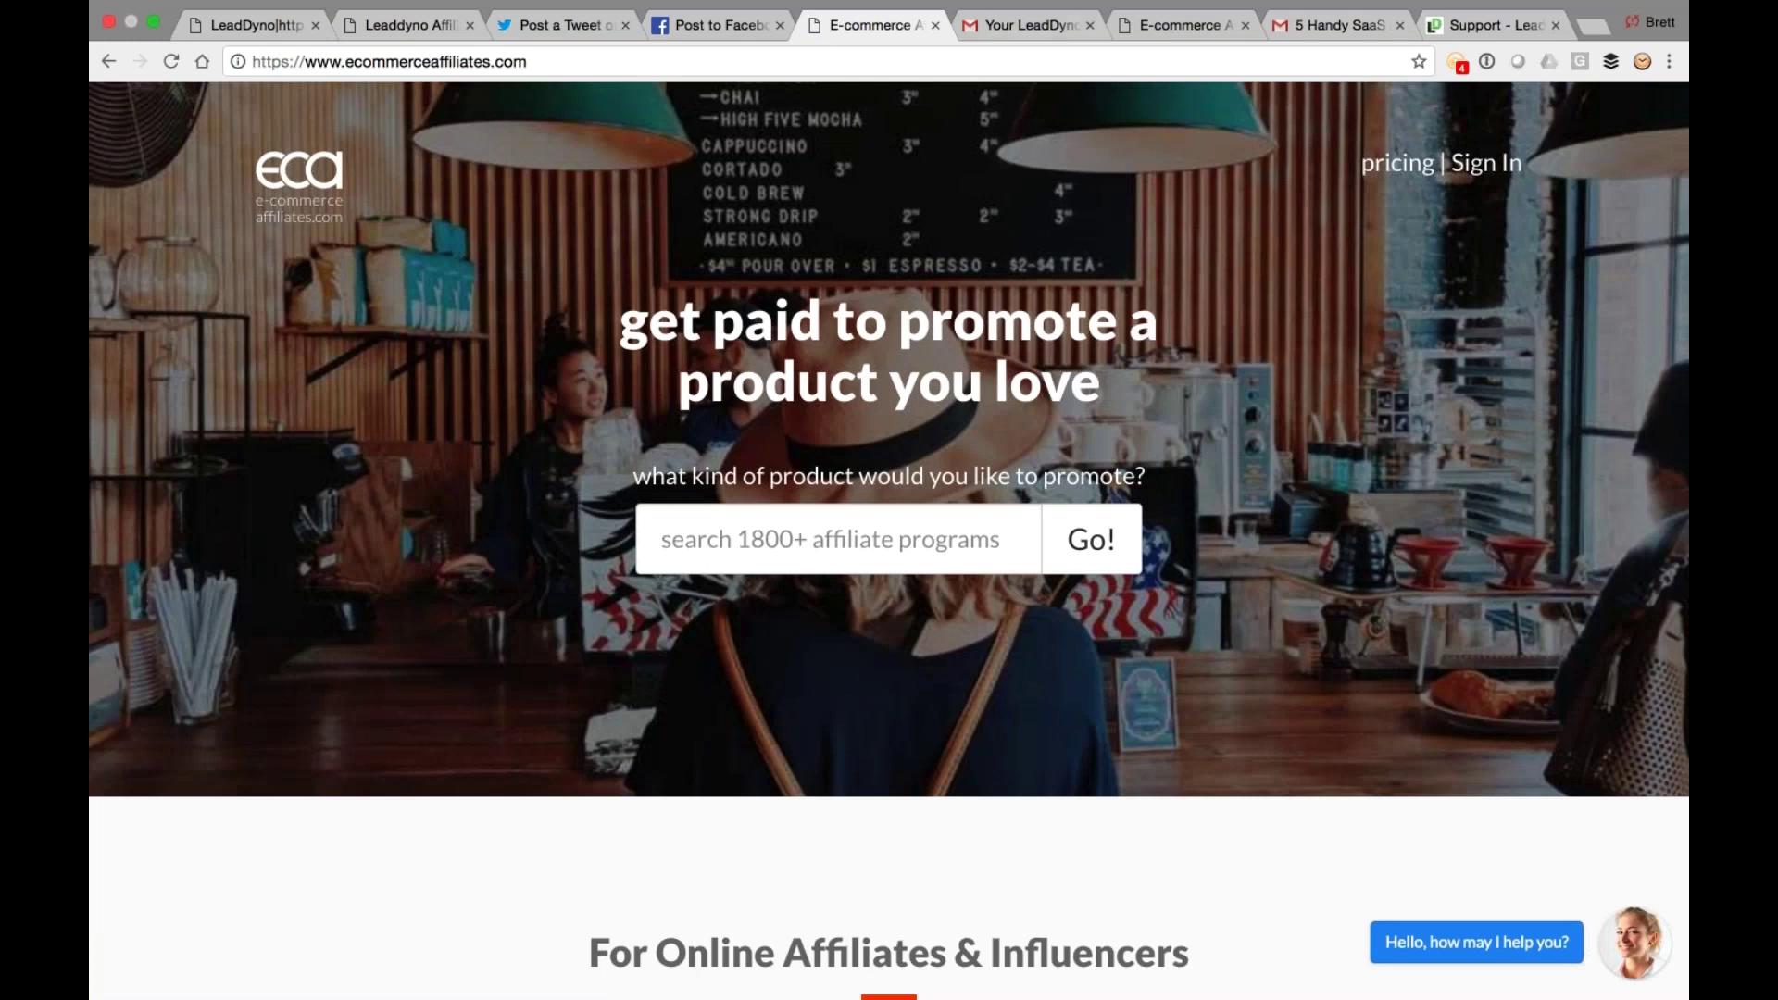
left_click(1171, 25)
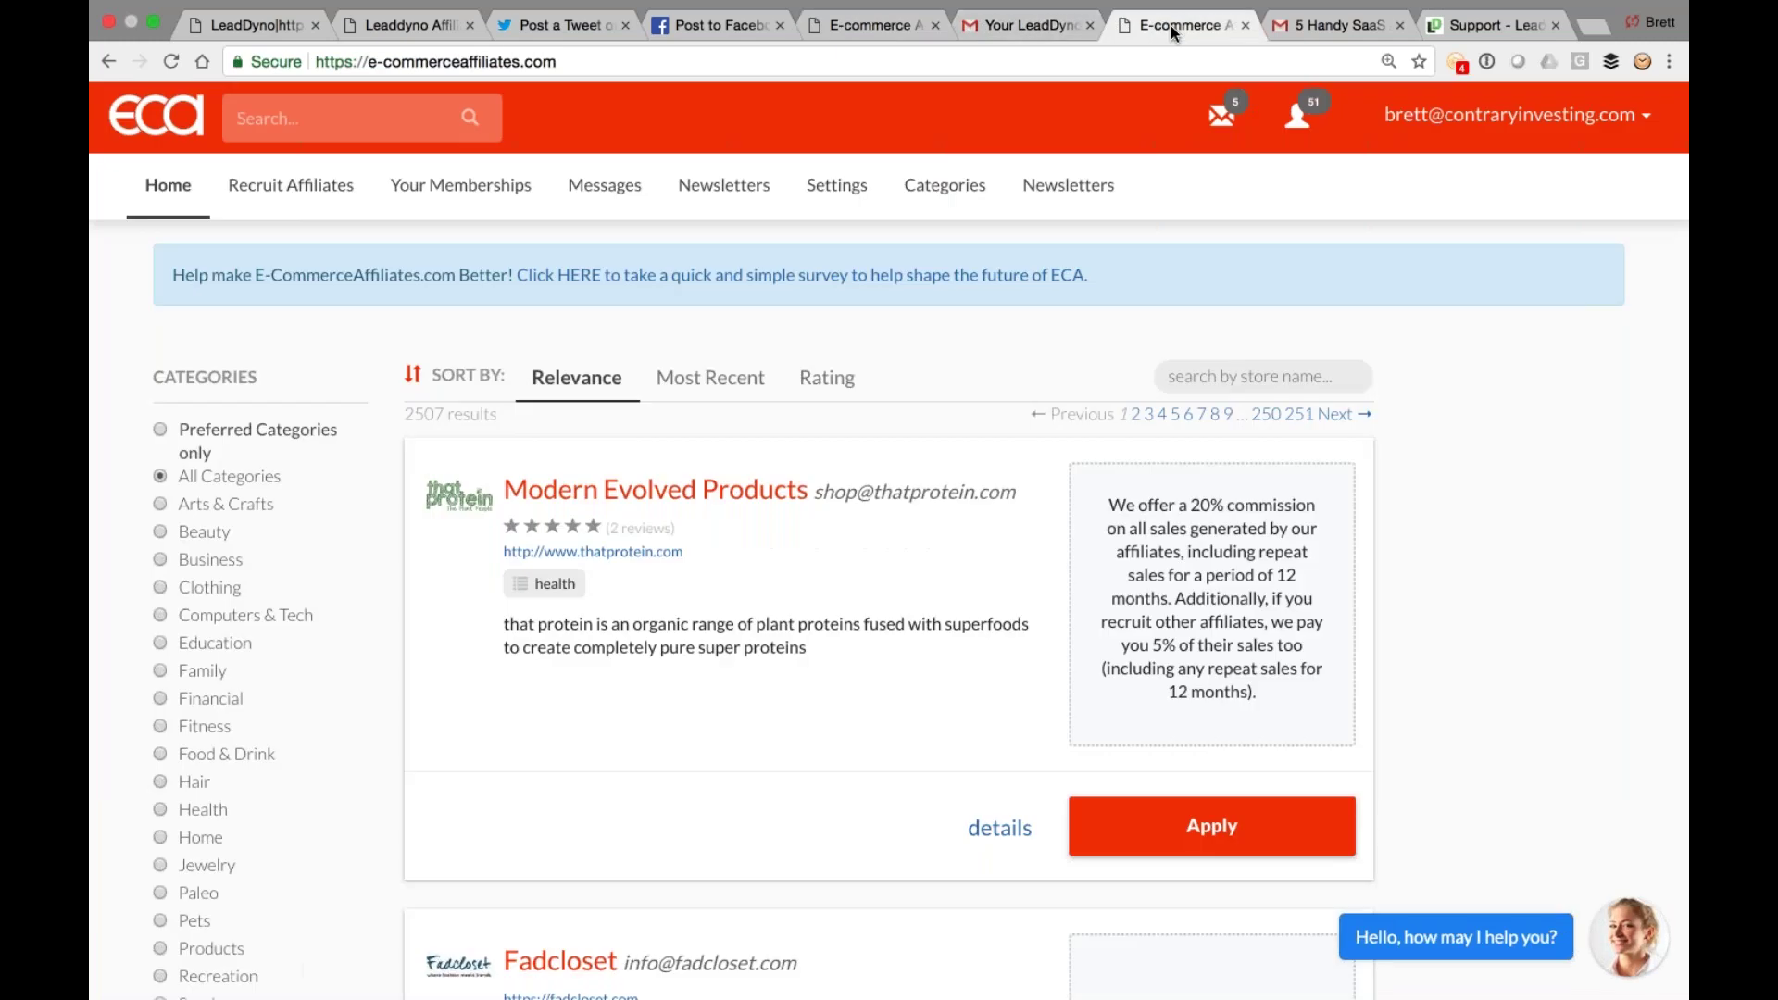
scroll(847, 575, "down", 2)
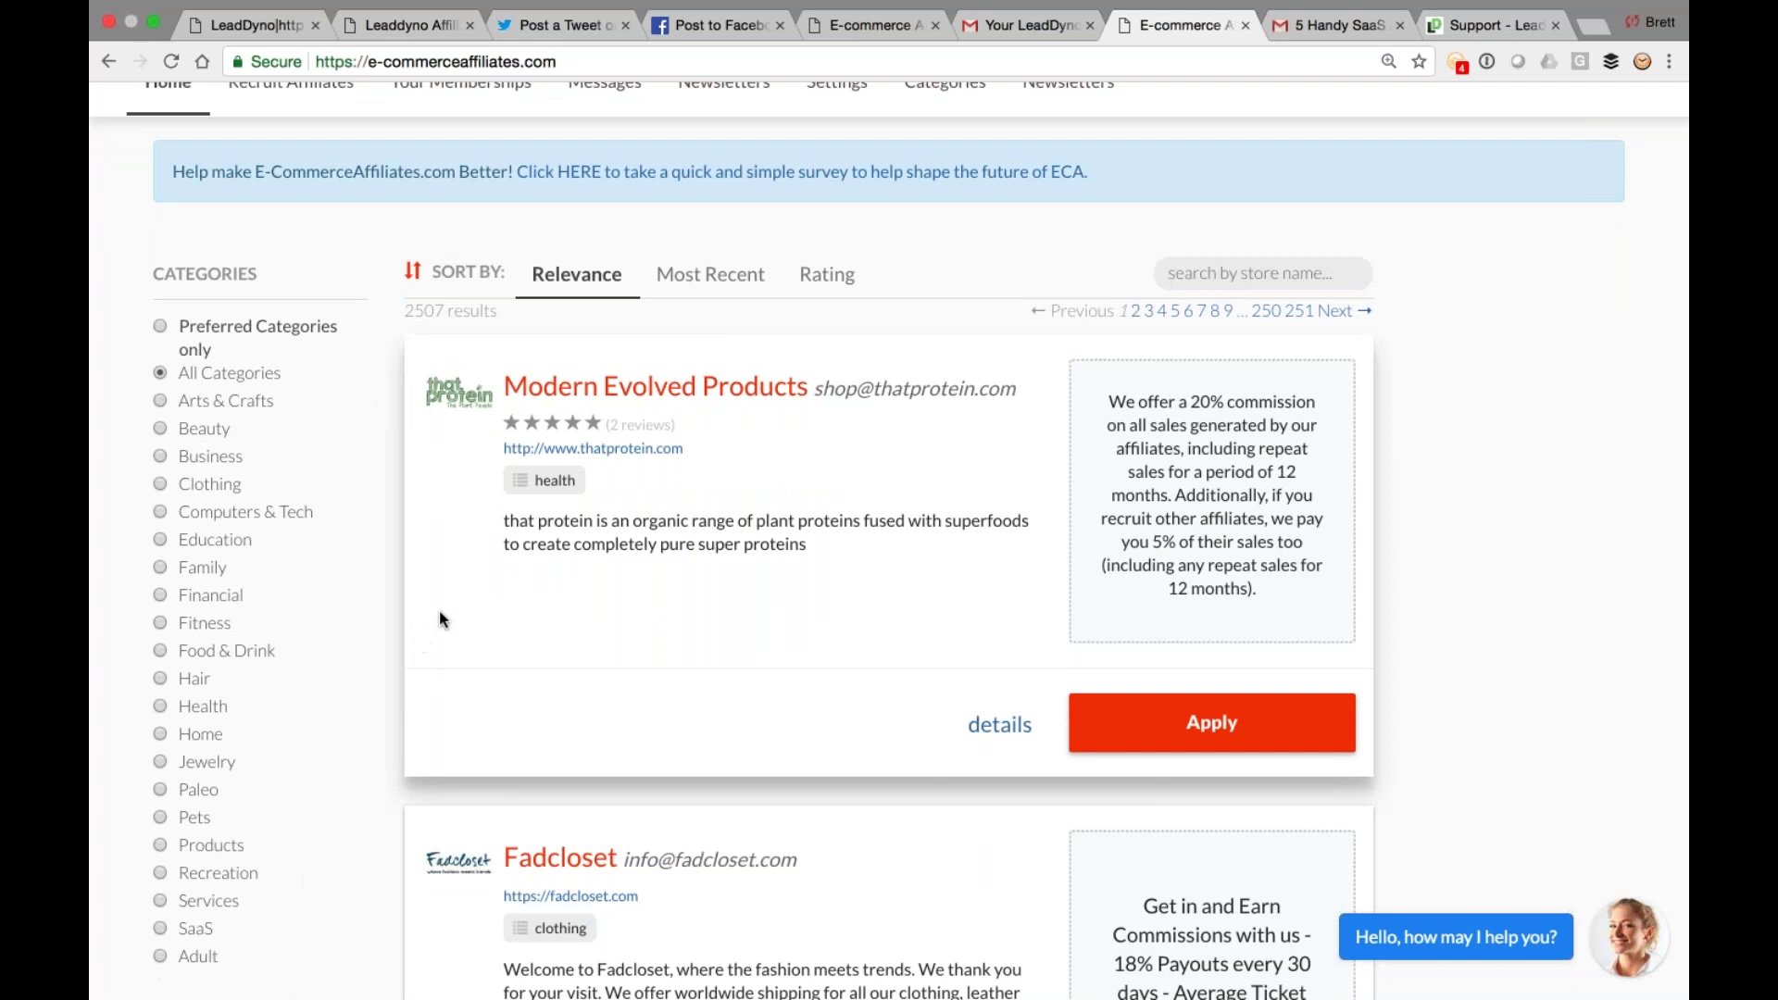
left_click(1352, 22)
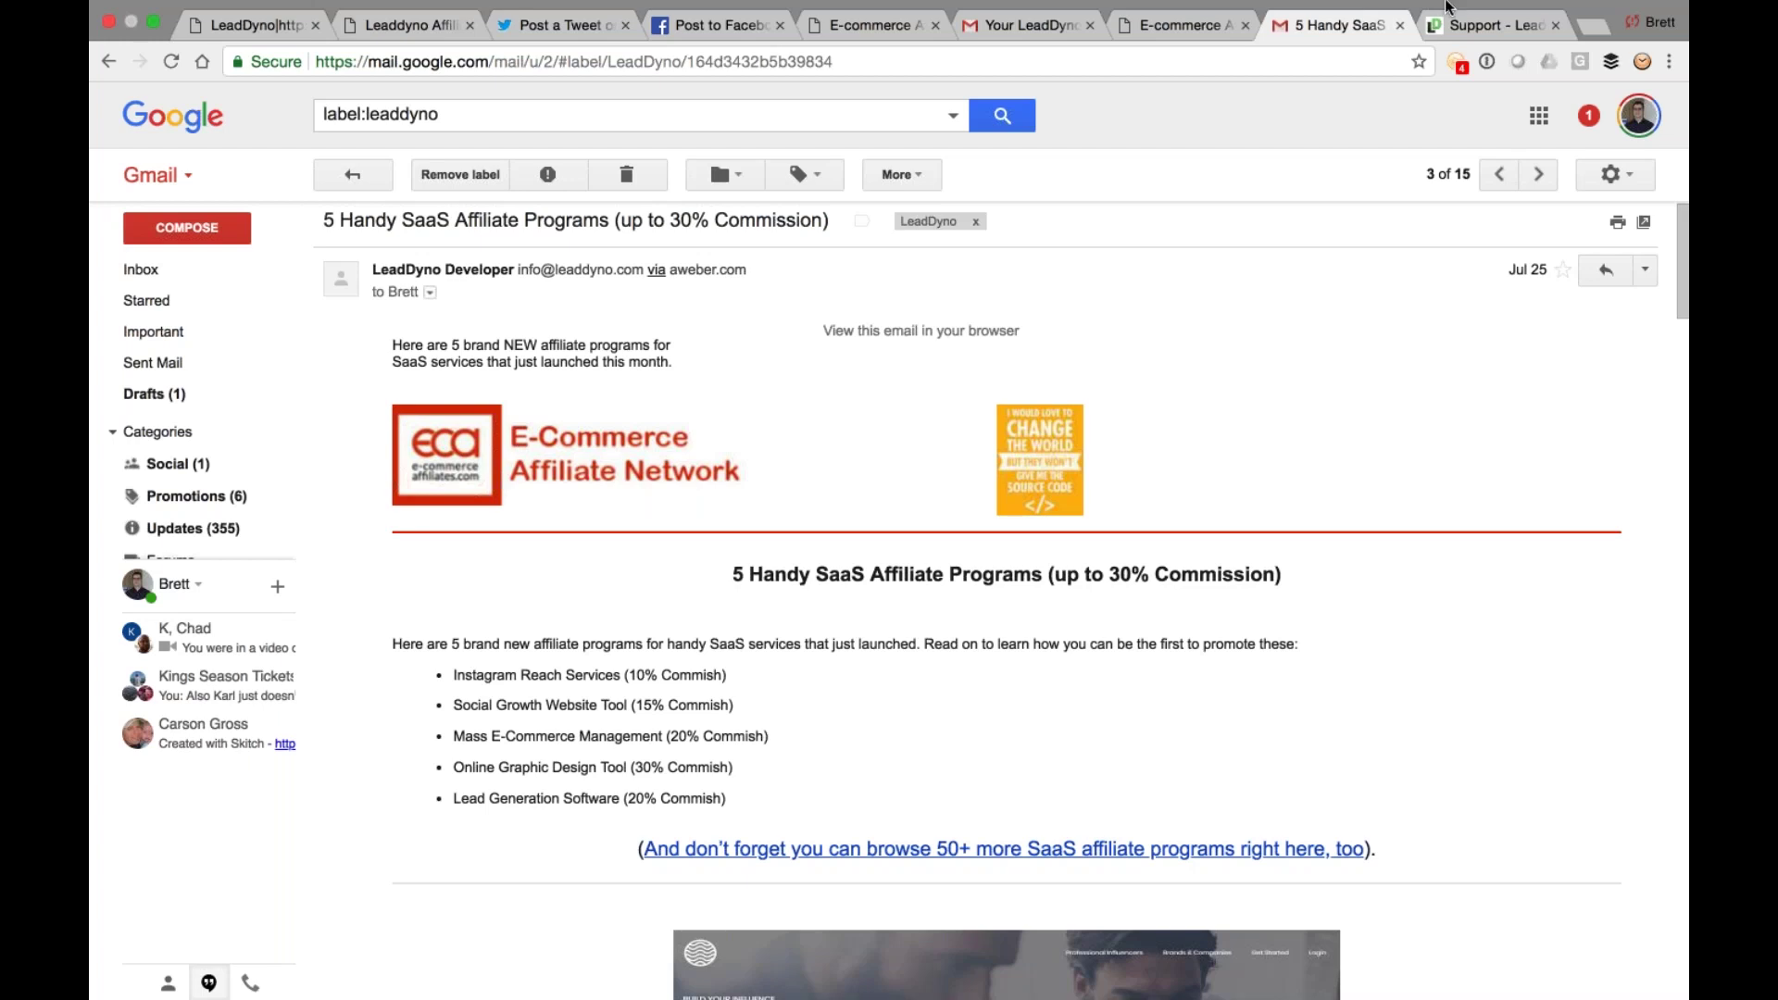
View LeadDyno's support page, its address and the options for scheduling a call with the support team
left_click(1456, 67)
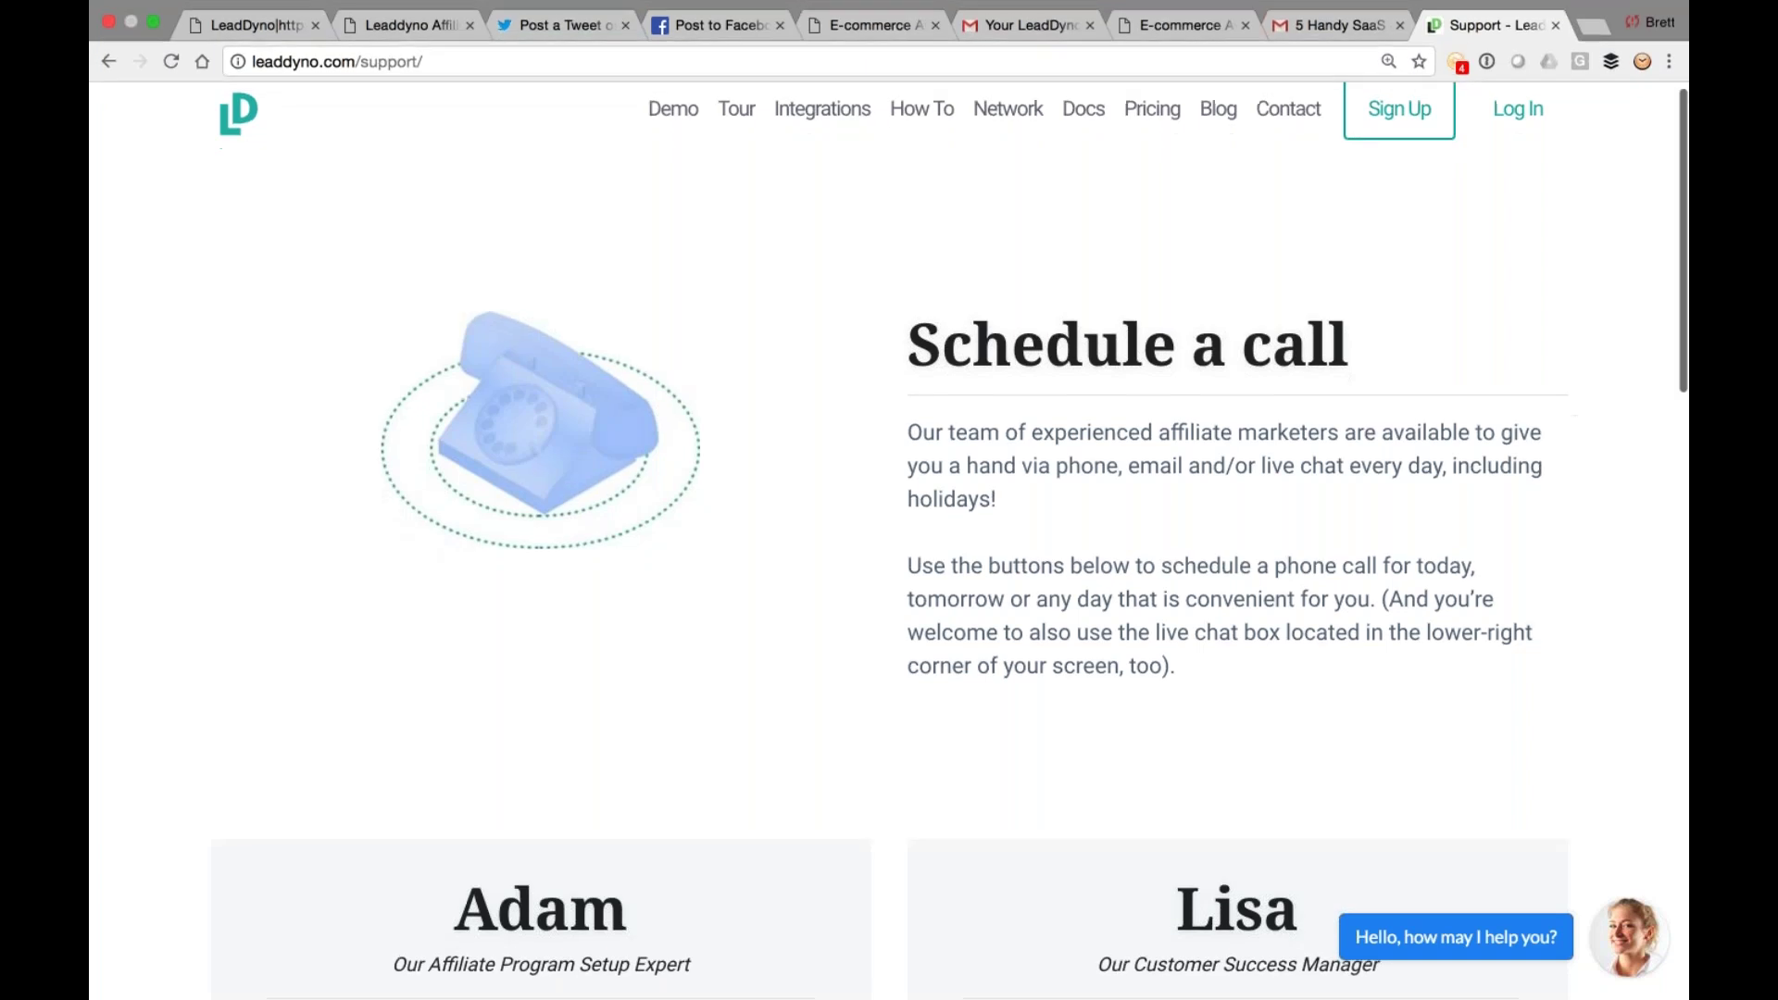
scroll(761, 220, "down", 3)
left_click(534, 61)
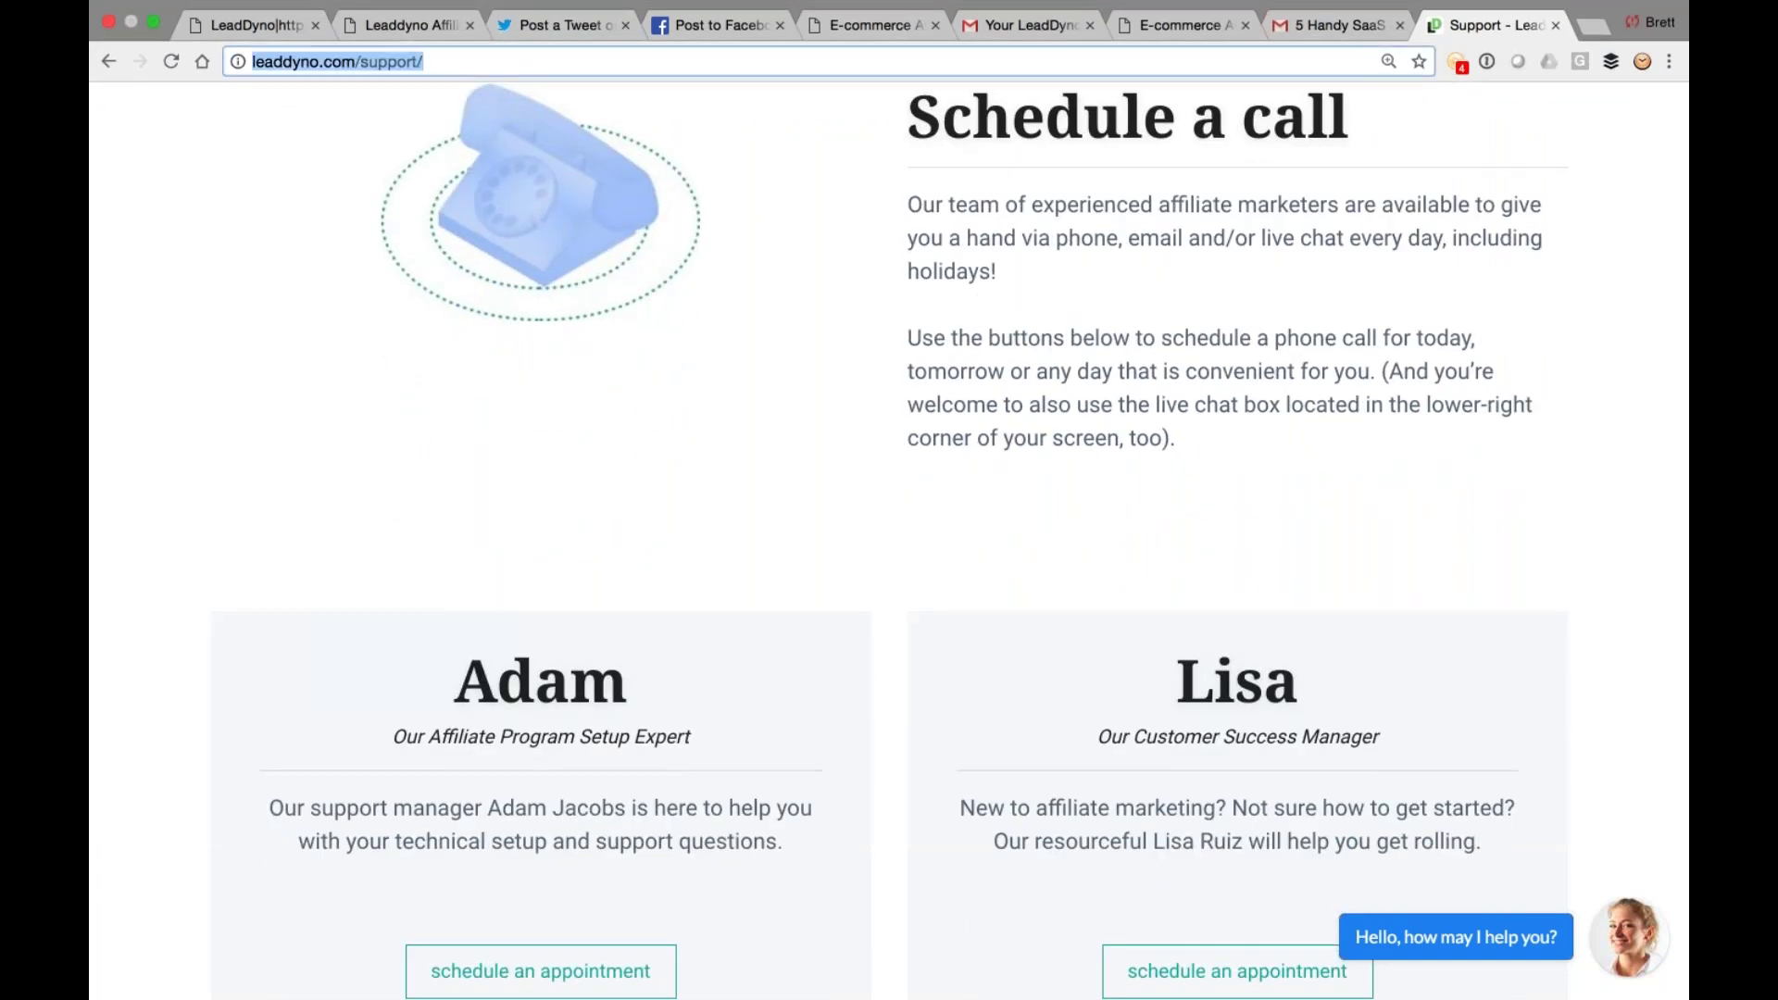
key("super+Tab")
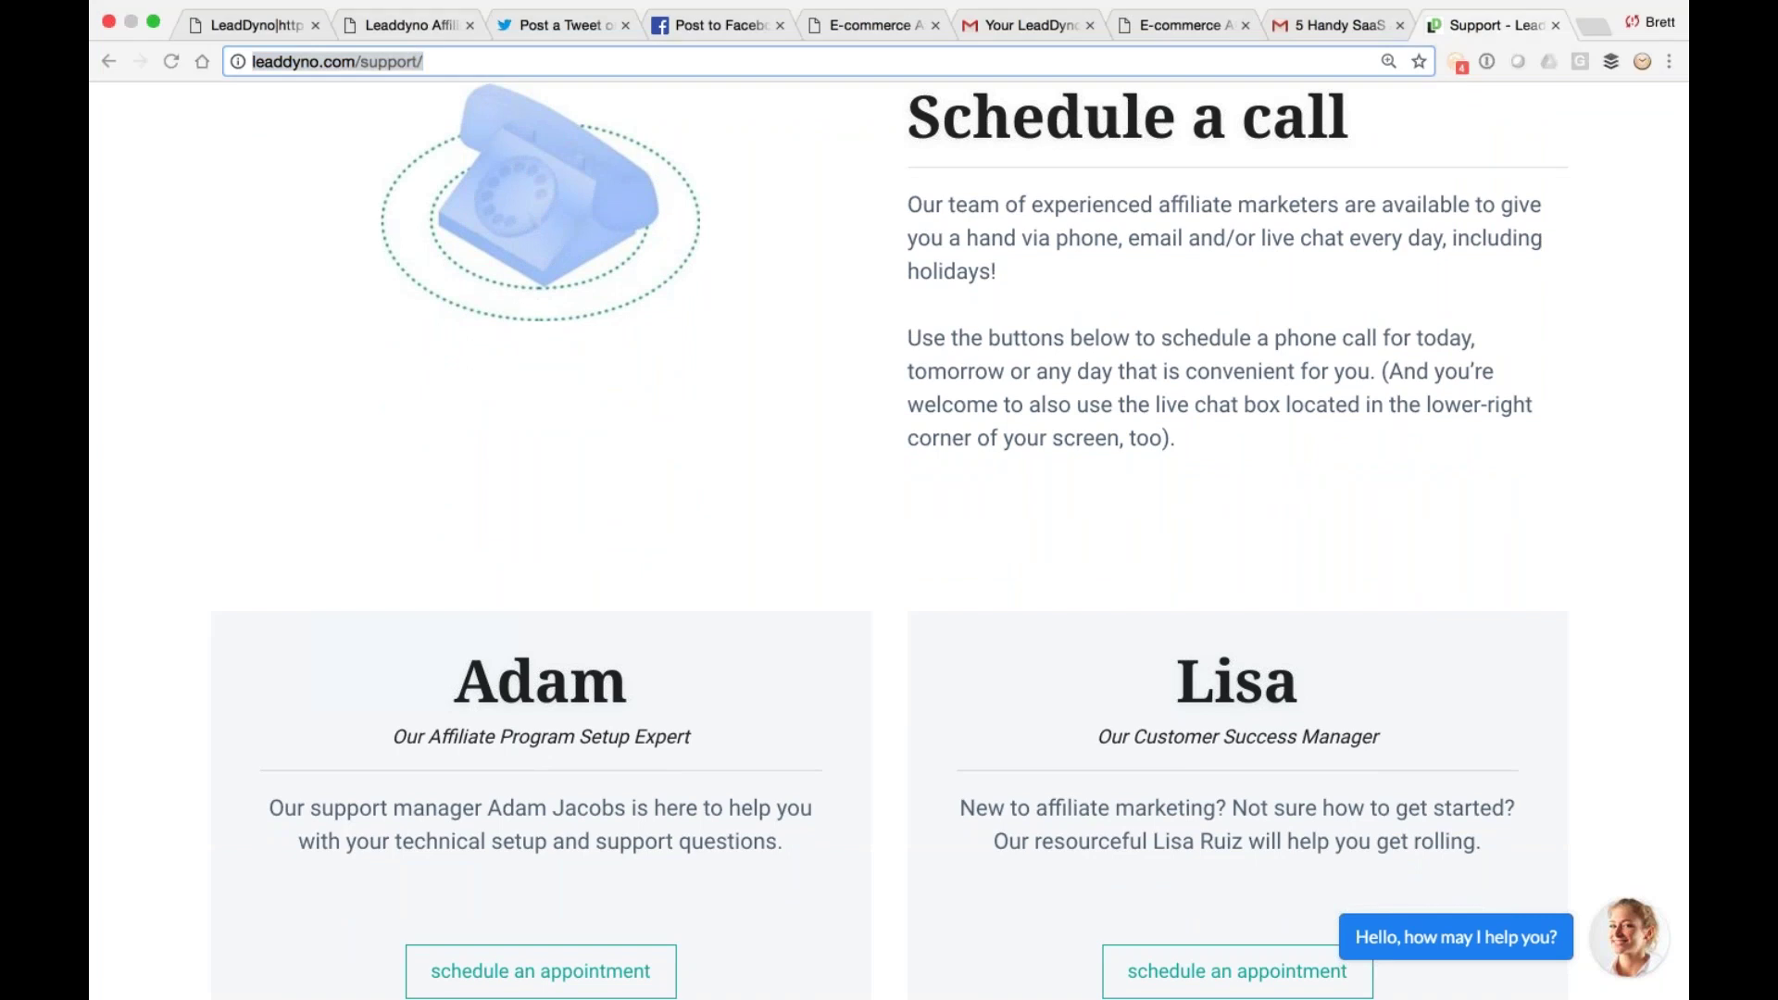
scroll(798, 715, "down", 1)
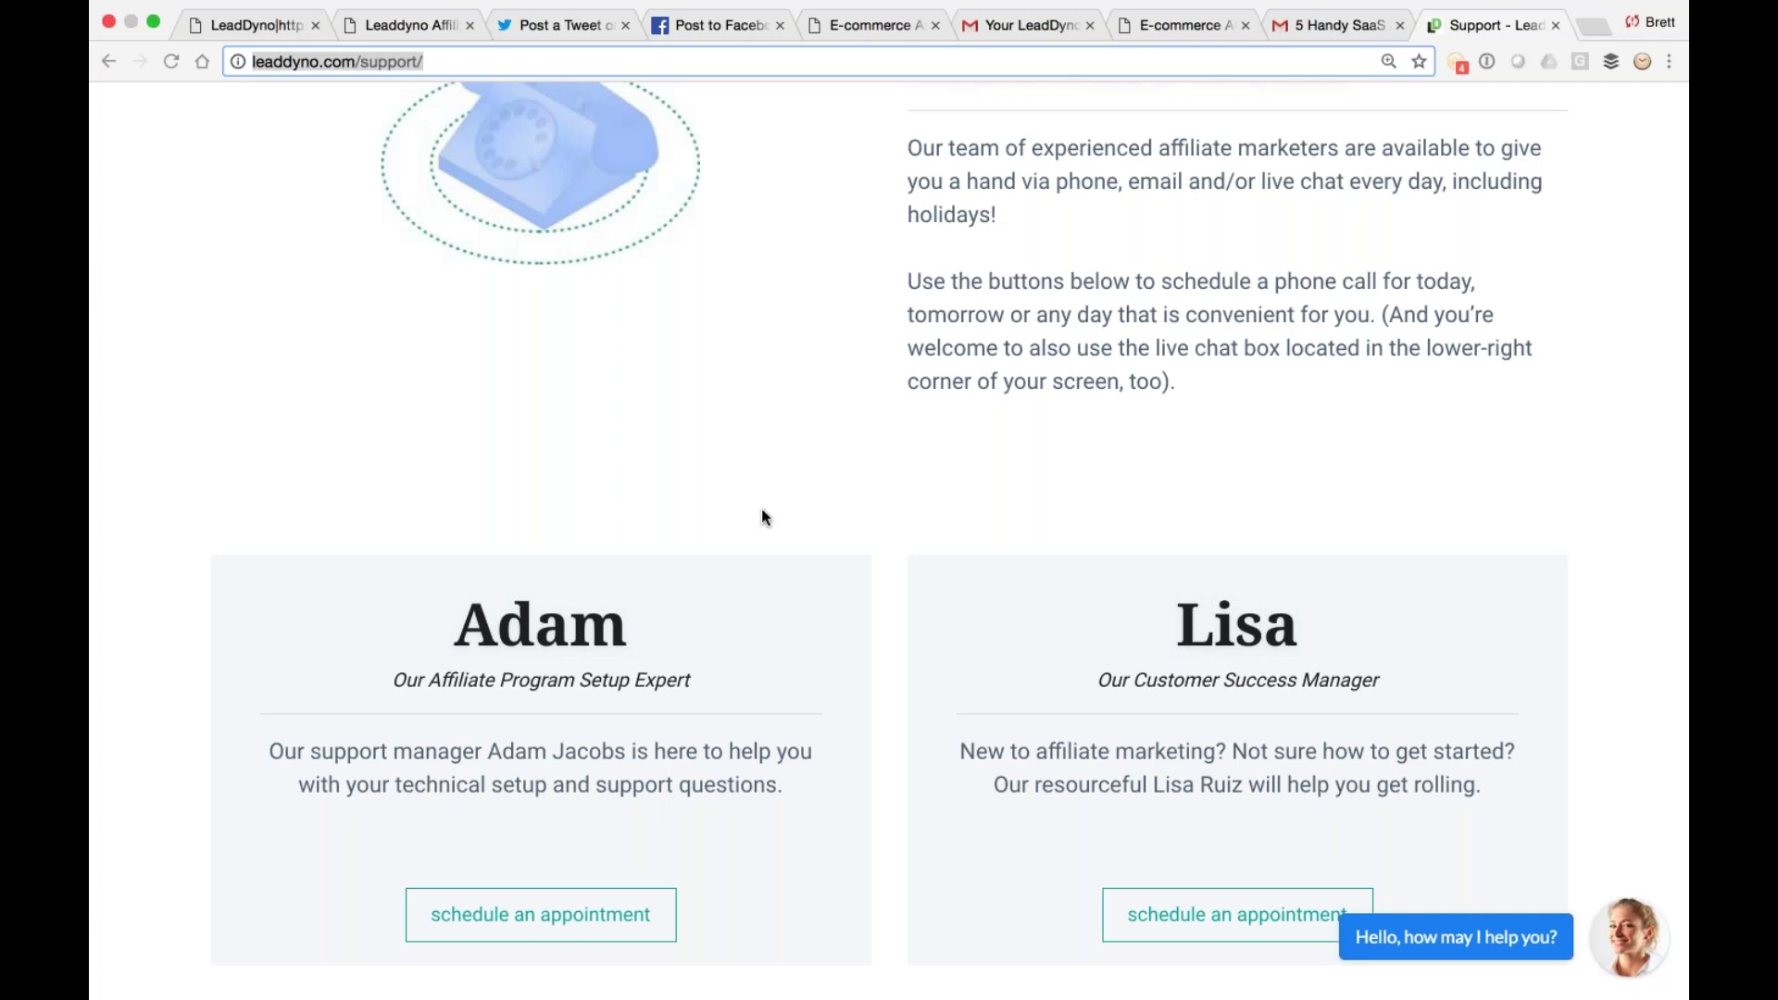
scroll(1254, 528, "up", 3)
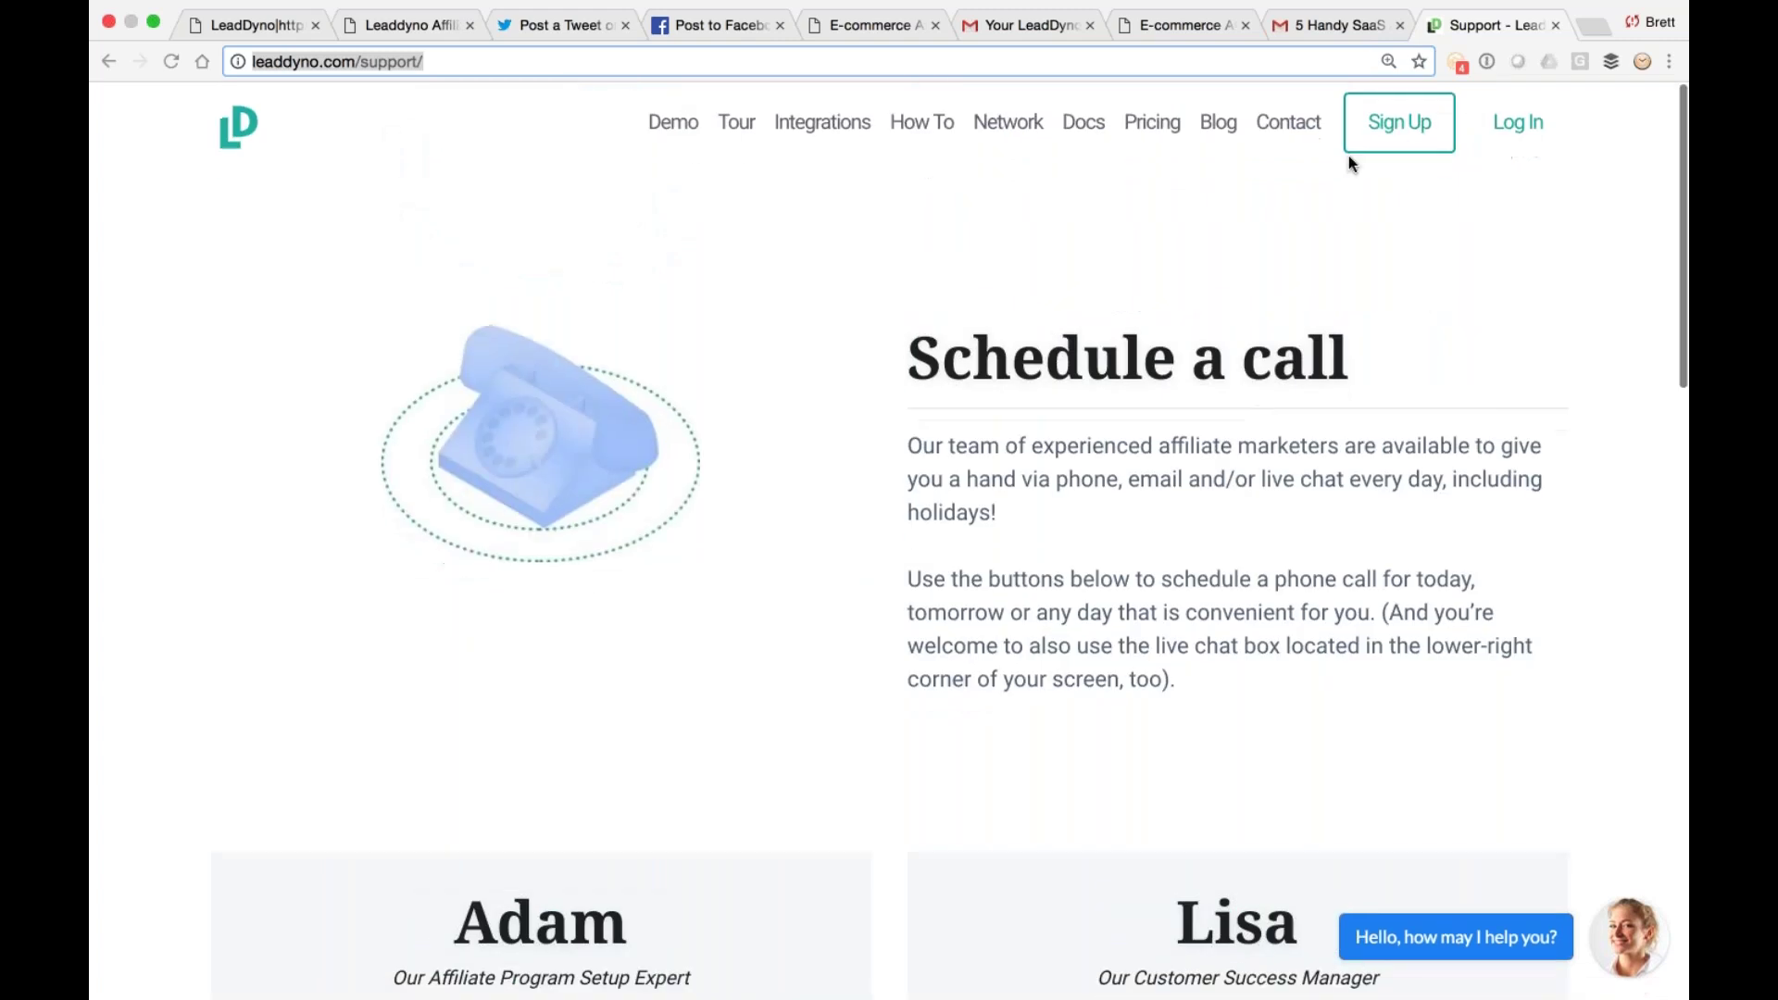
Open LeadDyno's Contact page and examine the map, social media links, and live chat, email and phone details
left_click(1308, 124)
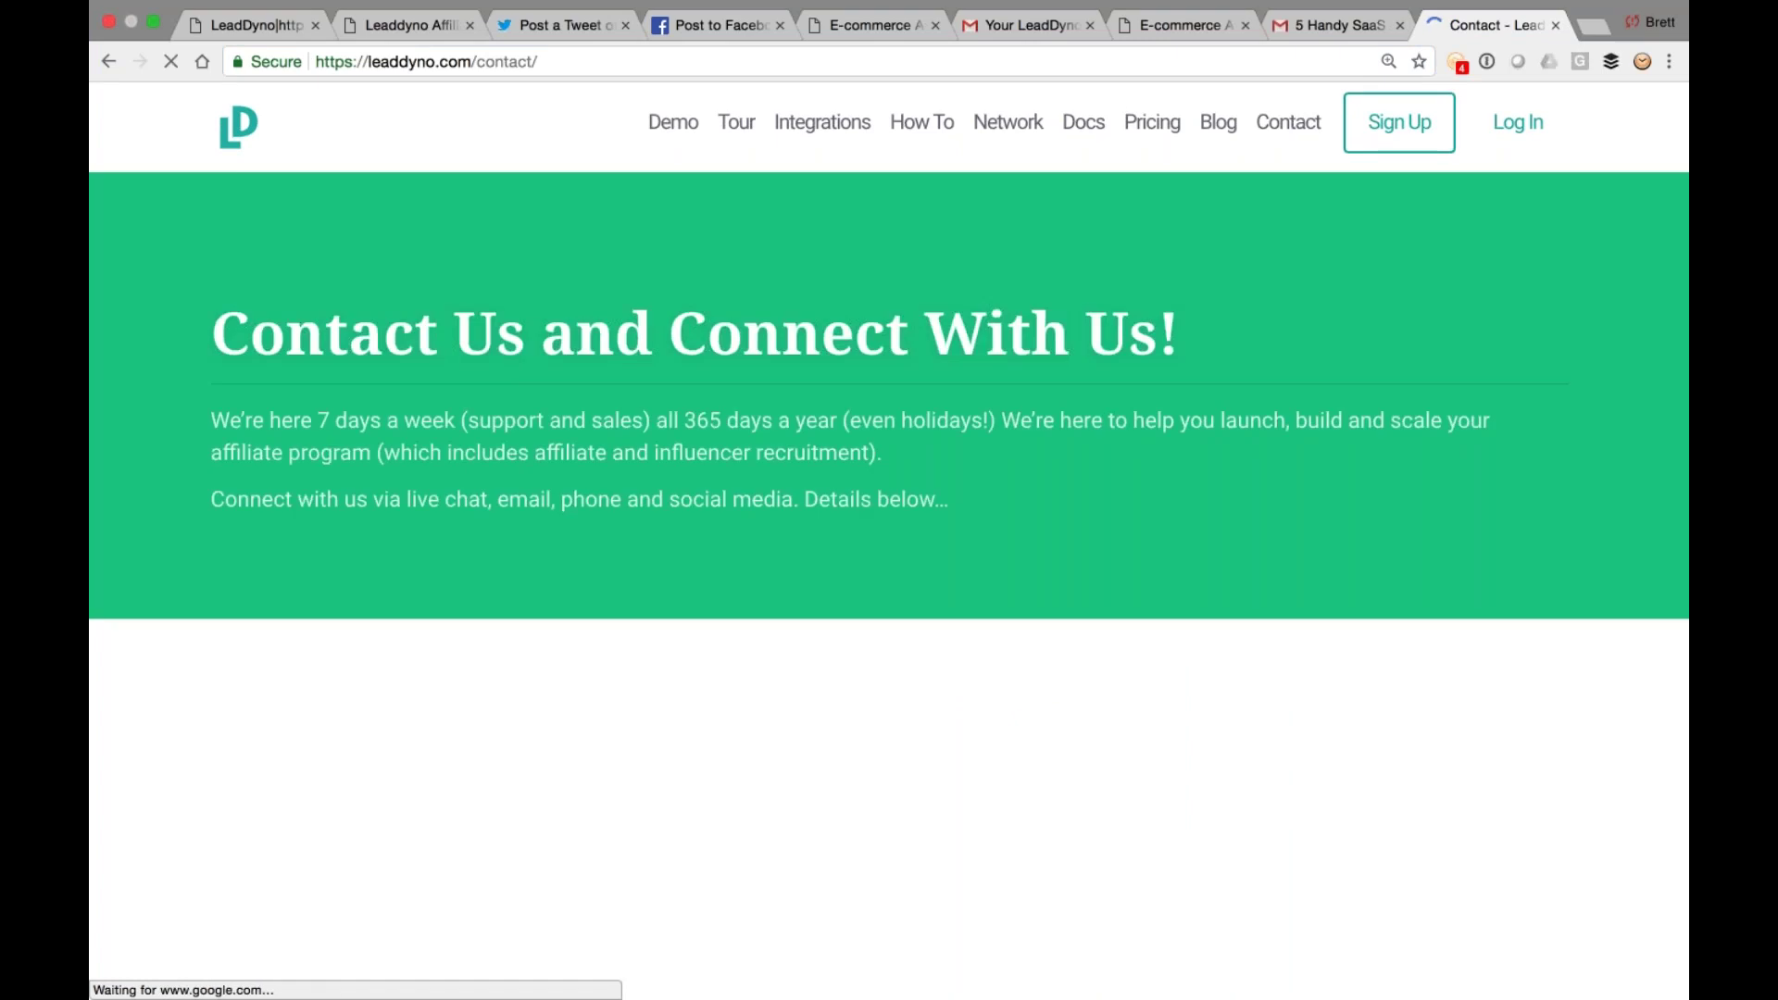
scroll(1265, 627, "down", 1)
scroll(1266, 628, "down", 10)
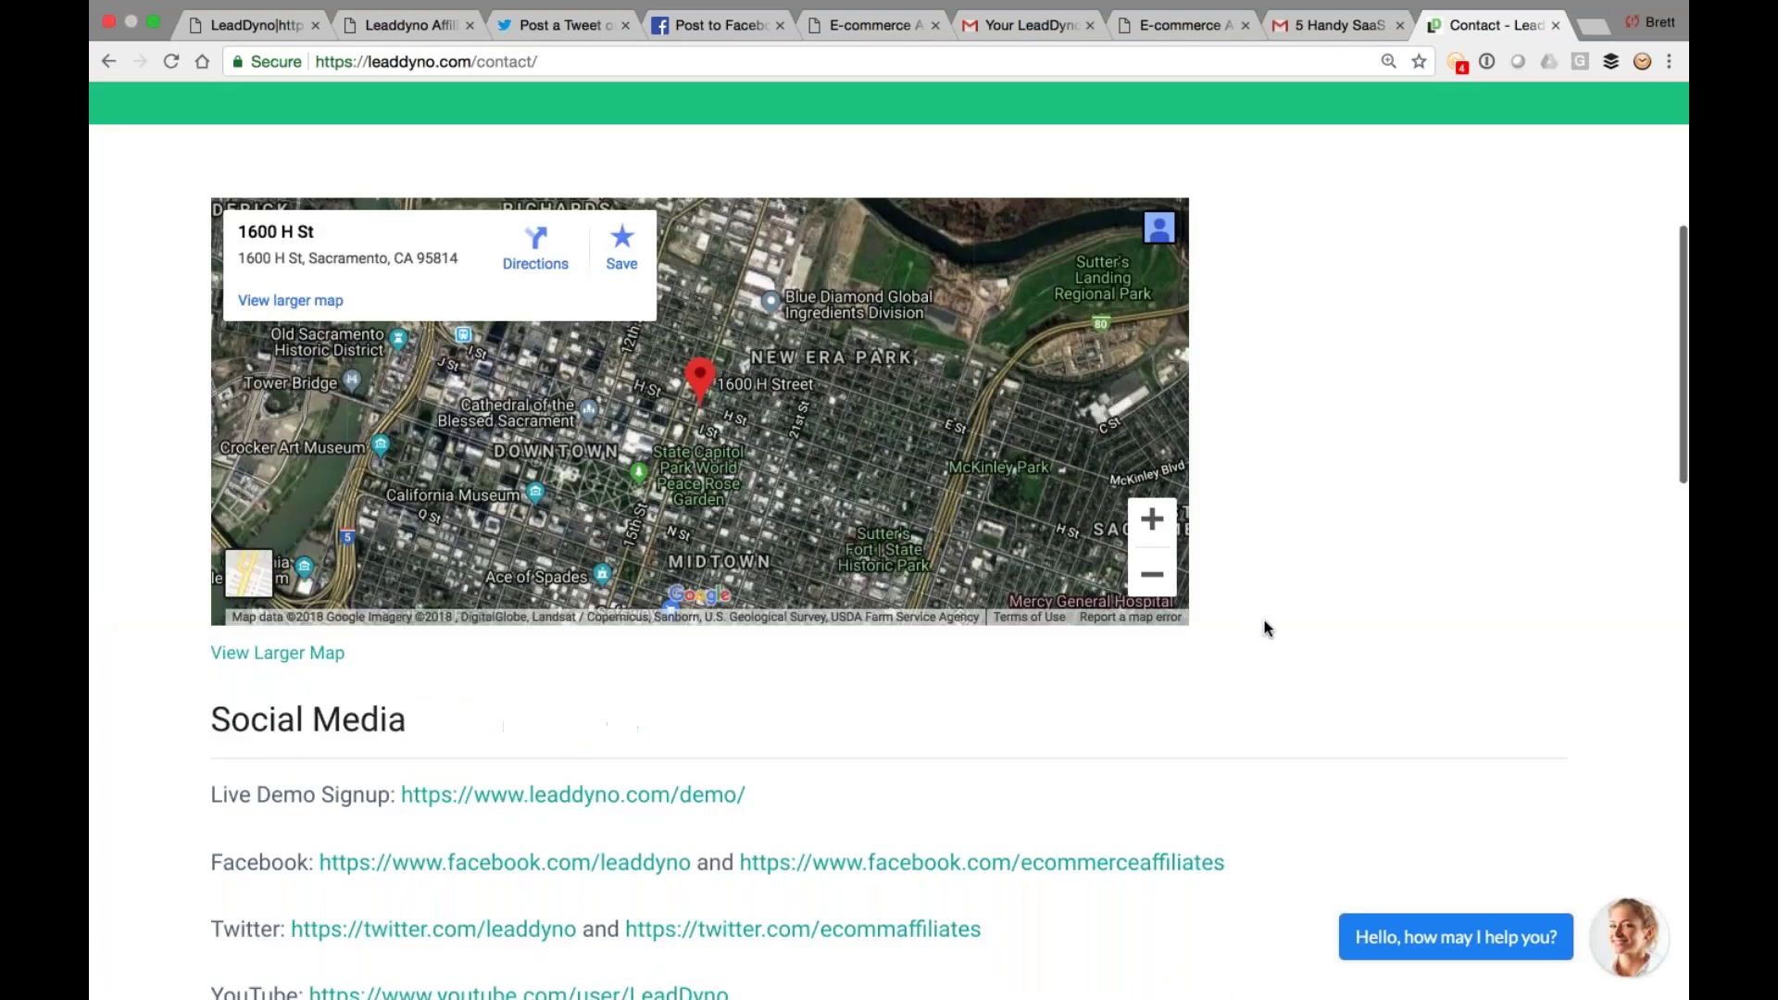
scroll(1267, 628, "up", 1)
scroll(1267, 627, "up", 4)
scroll(889, 463, "up", 5)
scroll(889, 463, "down", 11)
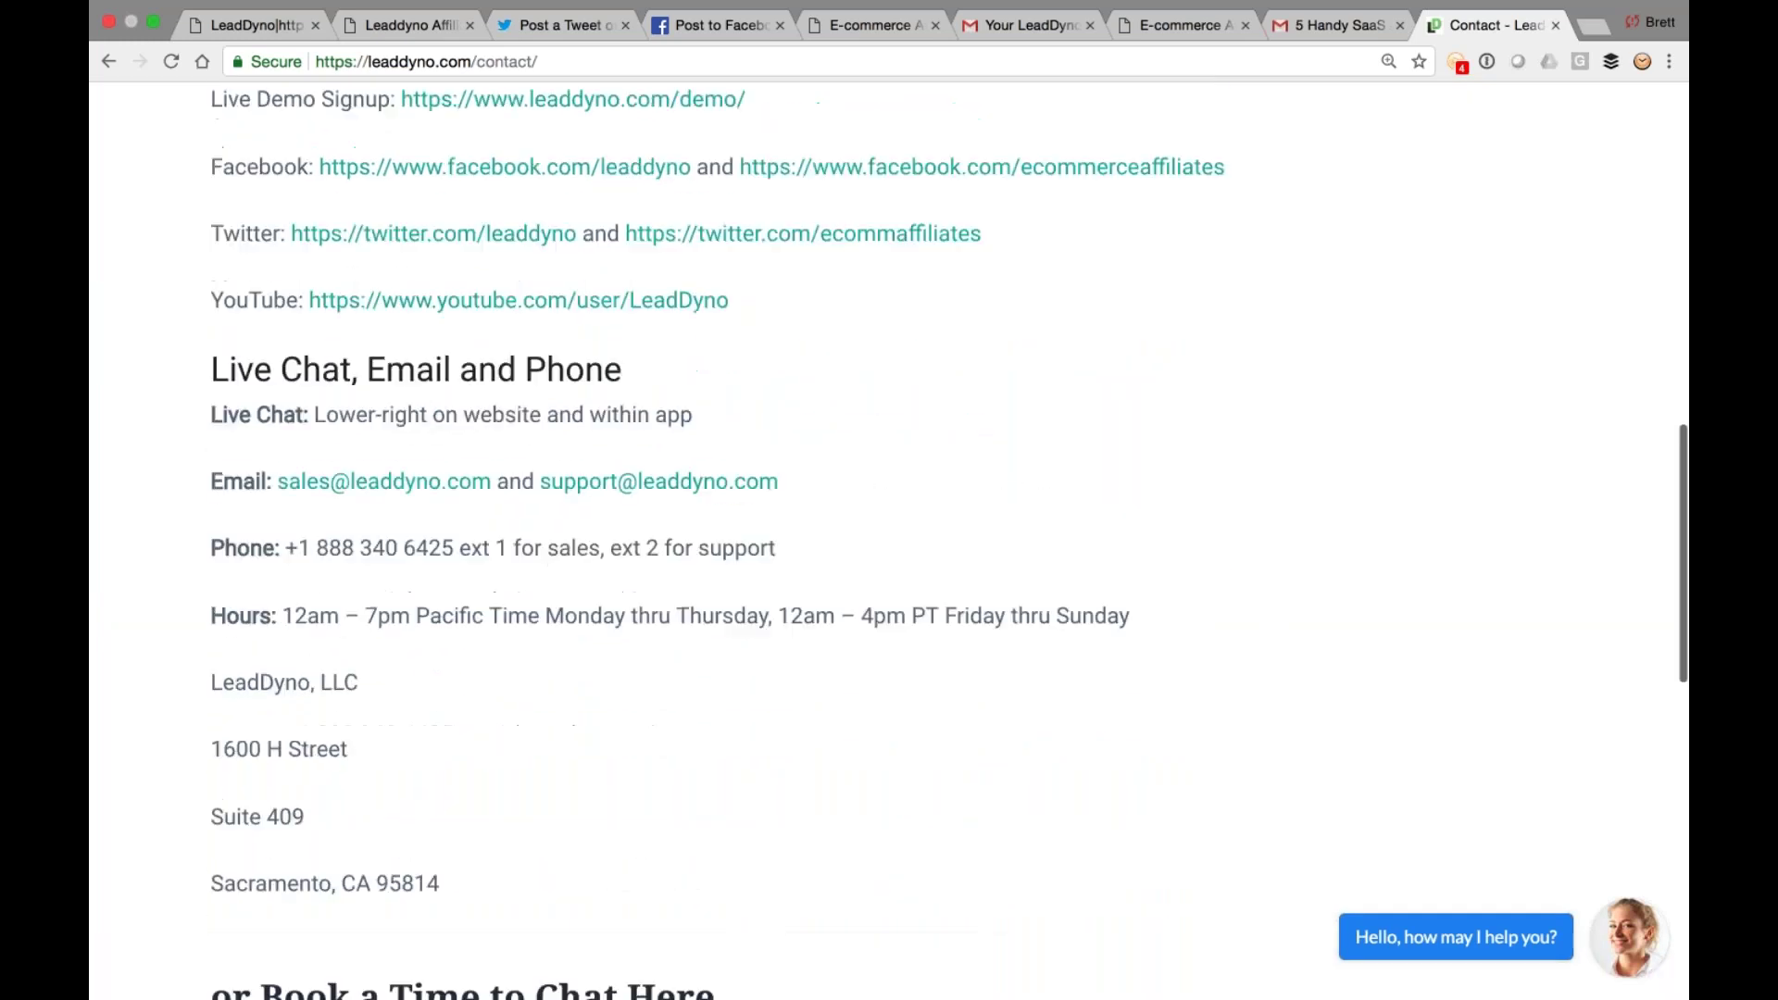
scroll(889, 463, "up", 5)
scroll(889, 463, "up", 5)
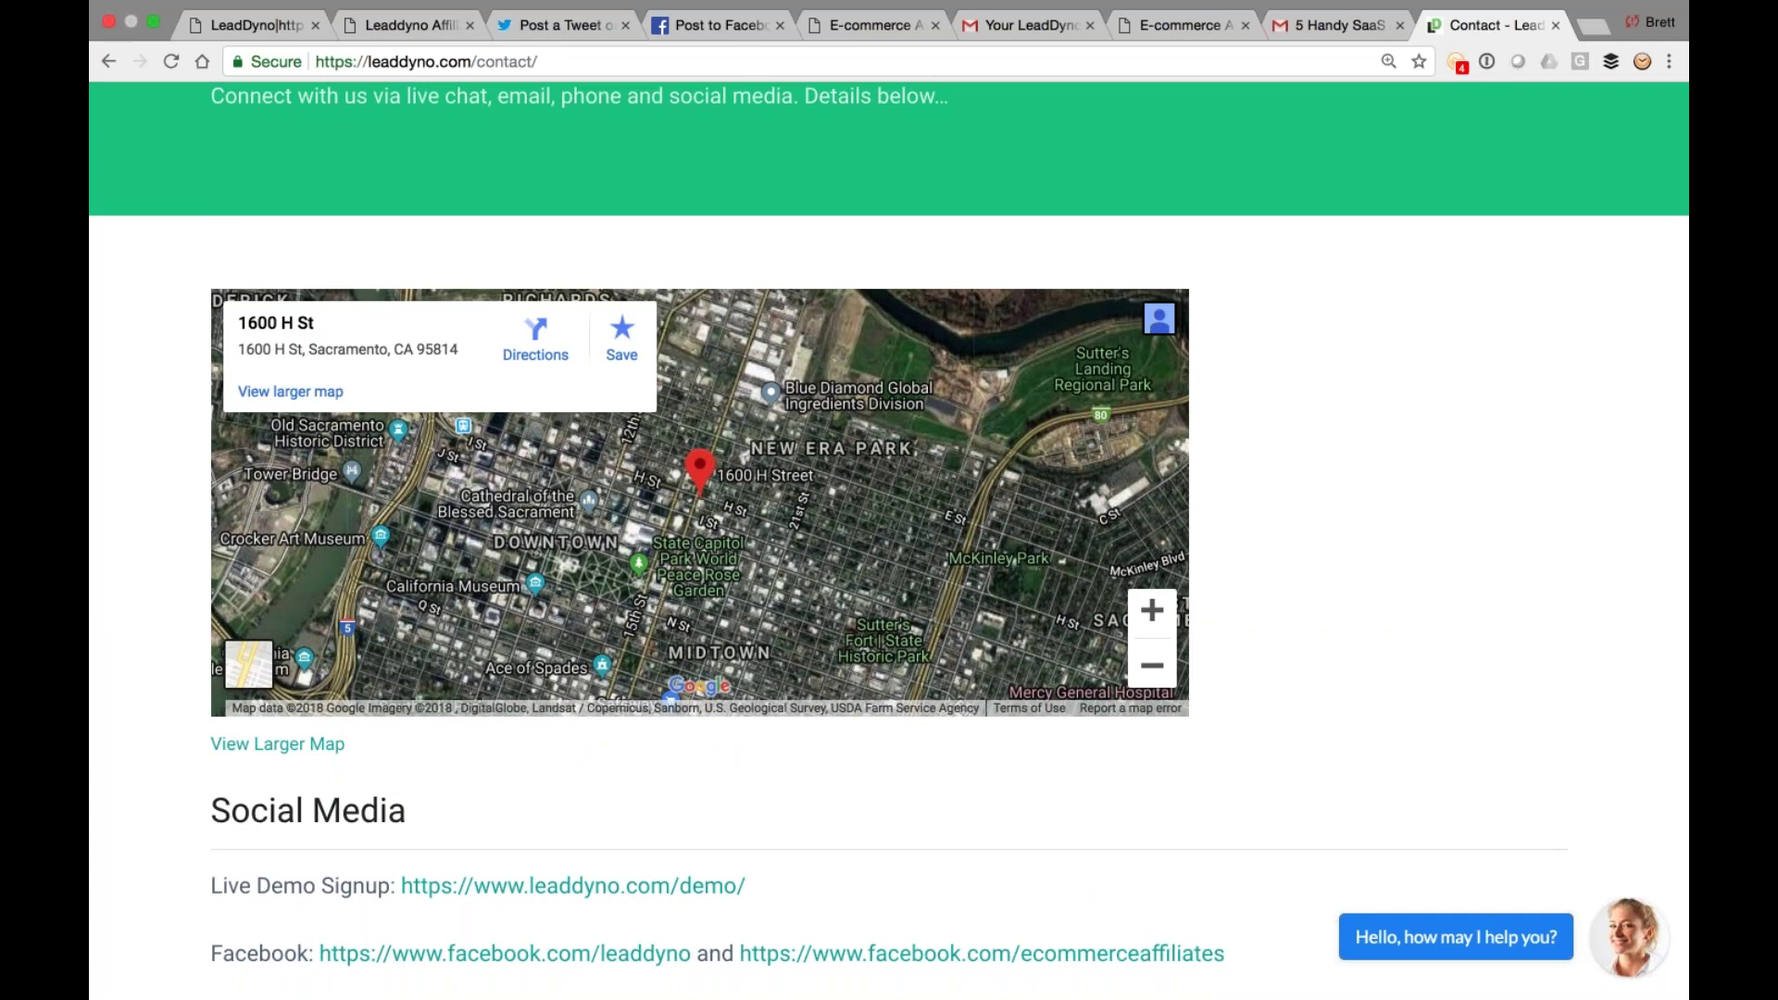